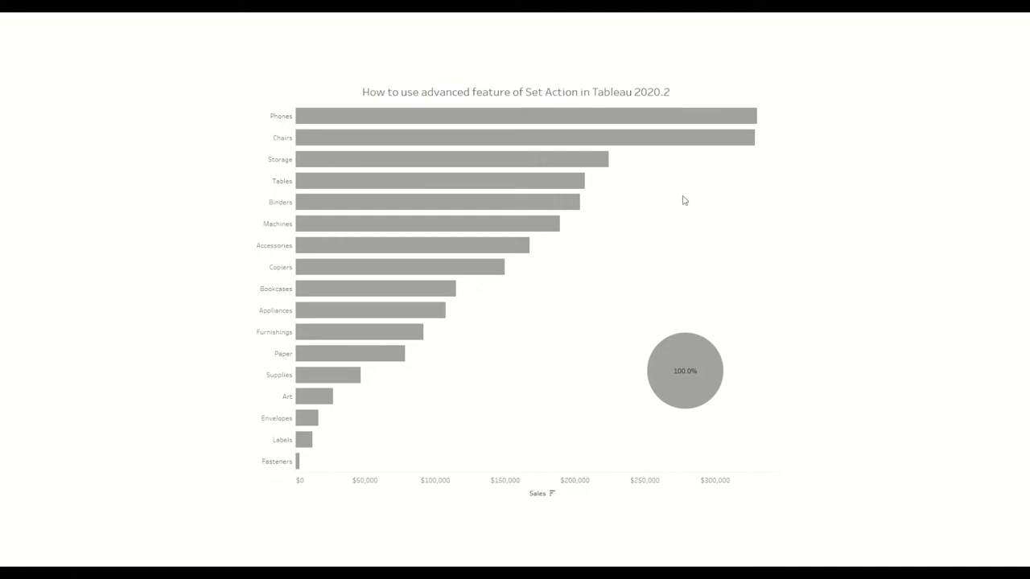
- Try the finished dashboard's set action by adding the Paper, Furnishings, Appliances and Storage bars to the selection
mouse_move(688, 336)
mouse_move(383, 362)
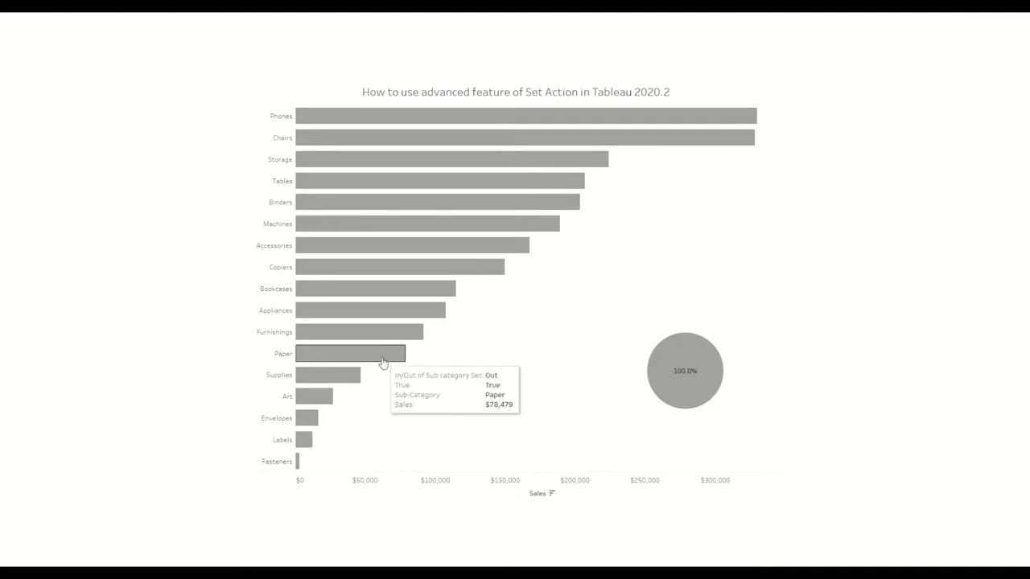
click(383, 363)
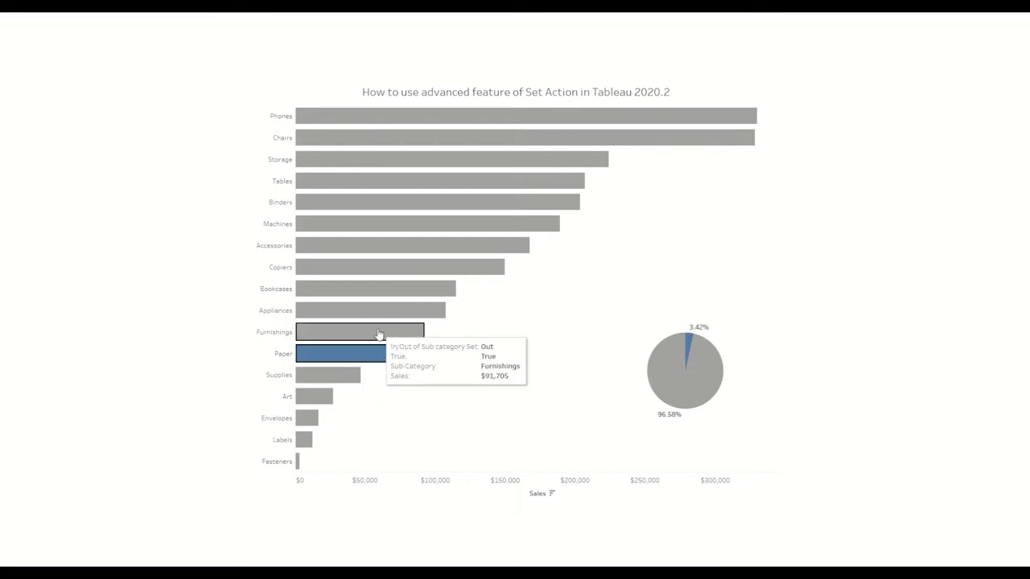
click(379, 333)
mouse_move(379, 313)
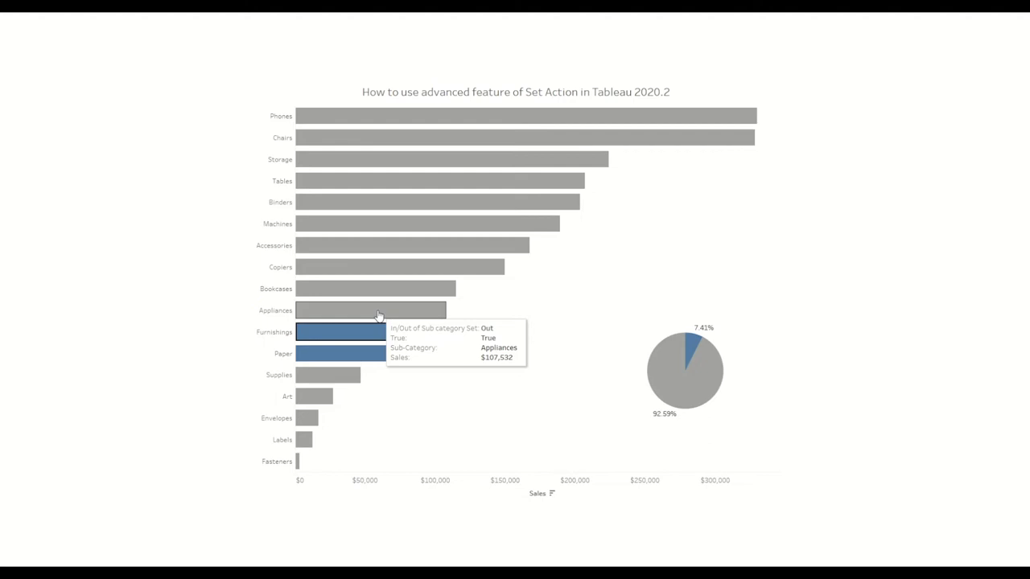
click(379, 314)
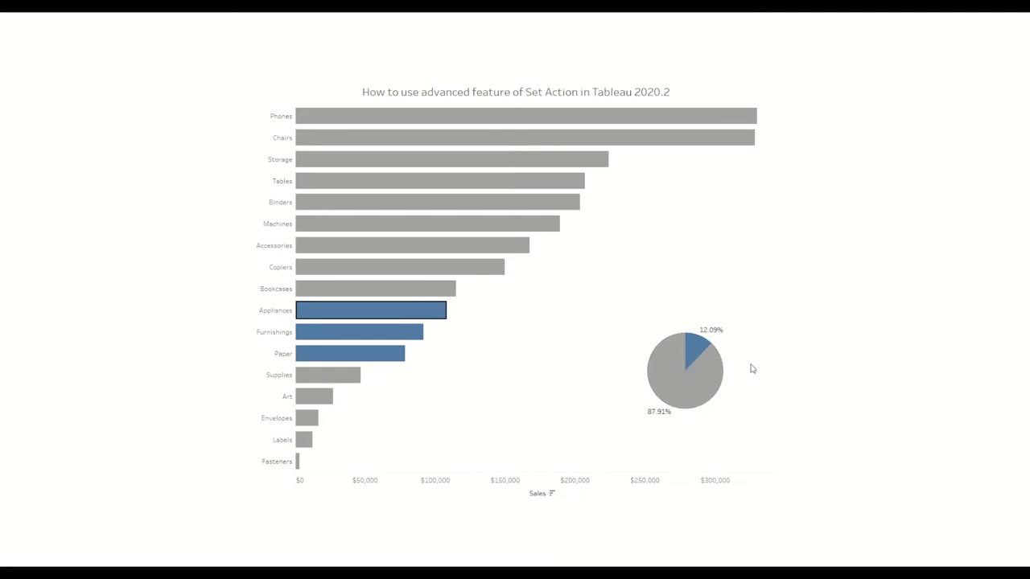
click(380, 159)
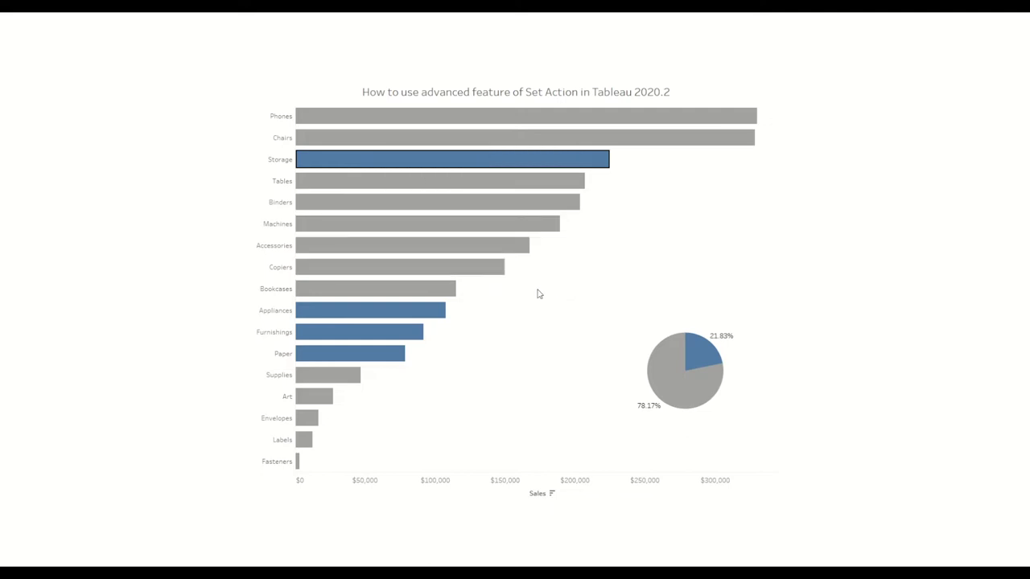
mouse_move(539, 231)
- Switch to the empty Tableau workbook Book2 and connect it to the saved data source Sample - Superstore
key(alt+Tab)
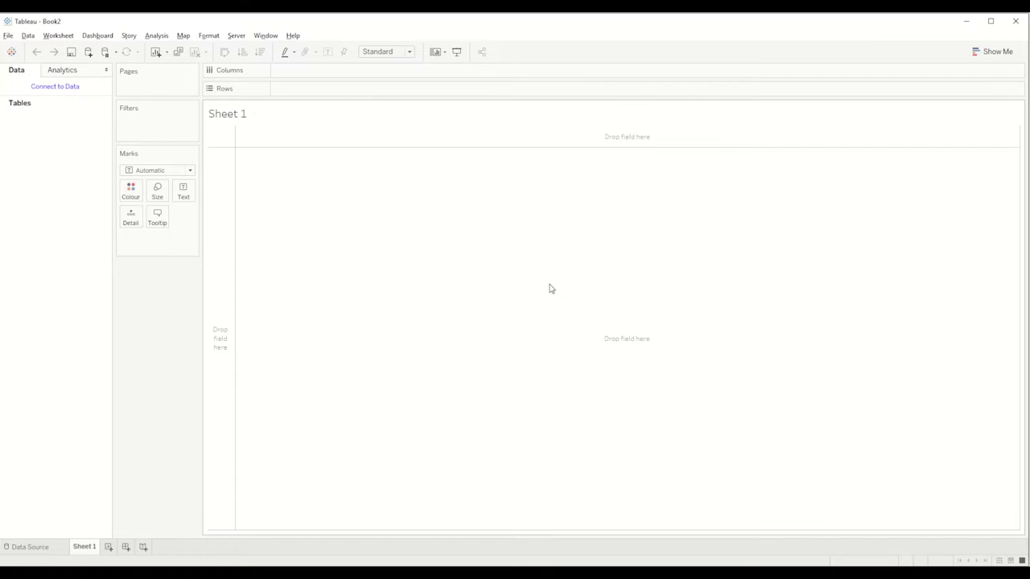
click(29, 36)
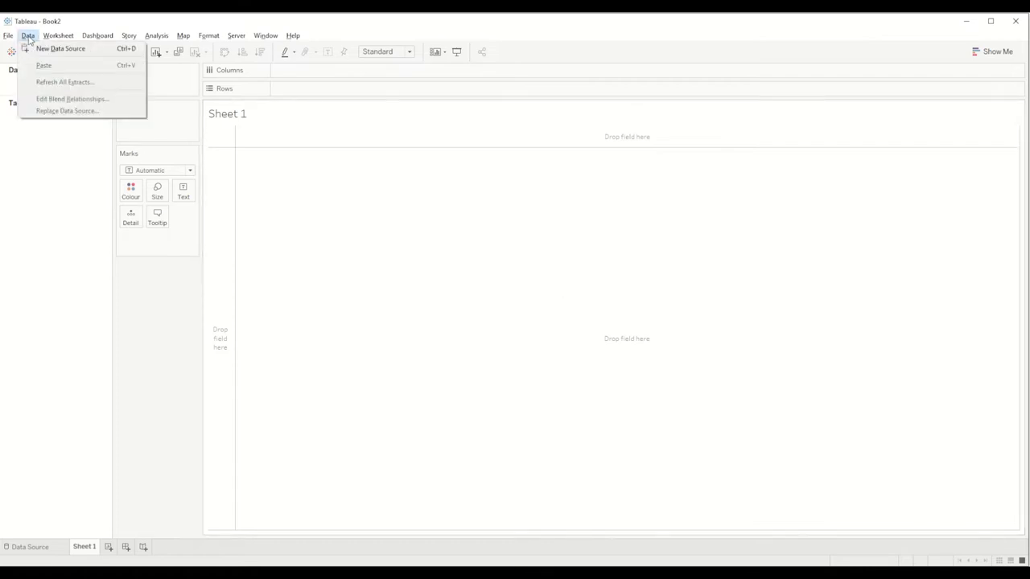
click(35, 49)
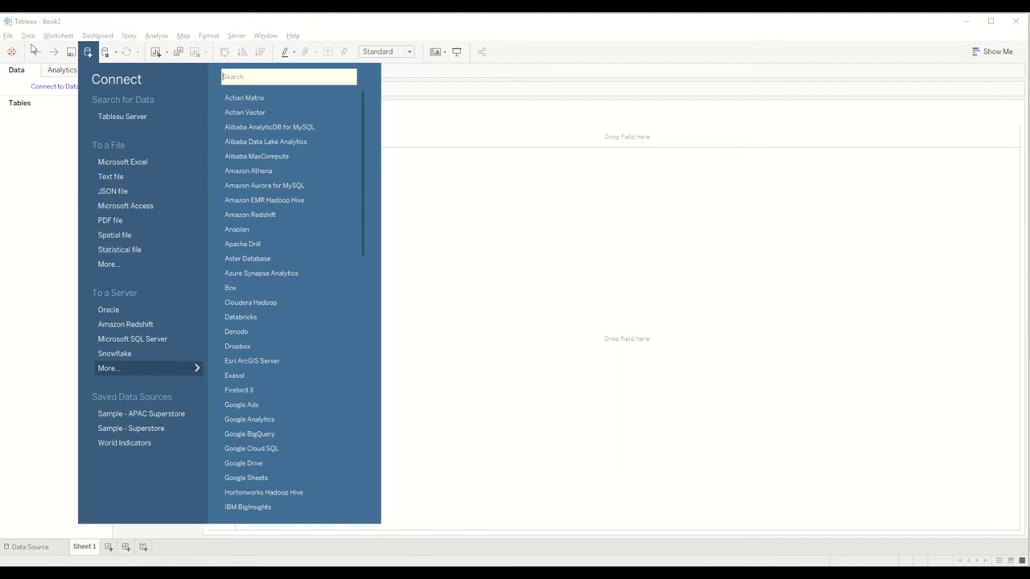
click(148, 439)
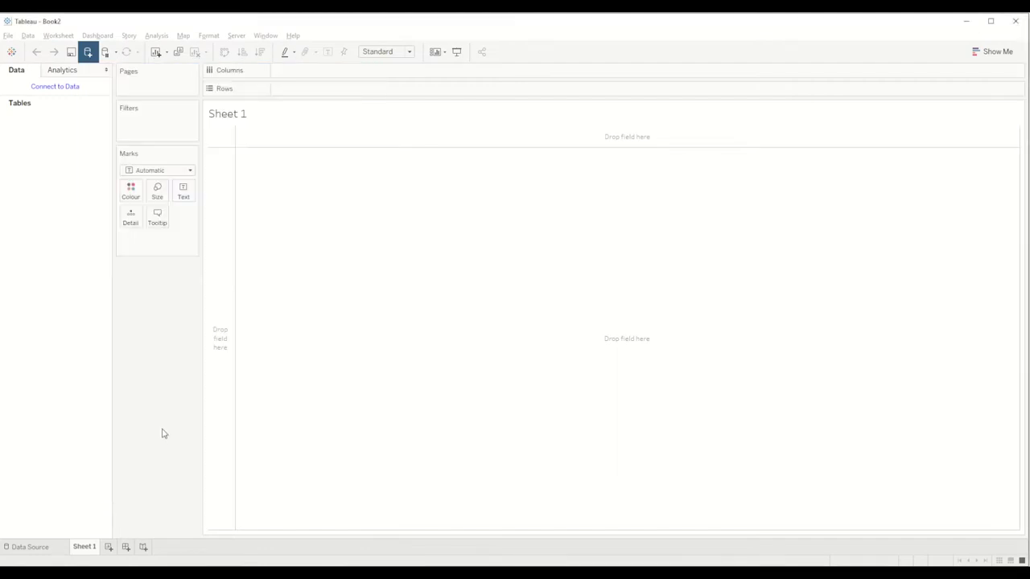
- Place Sub-Category on the rows of Sheet 1 and add Sales to the view
click(64, 329)
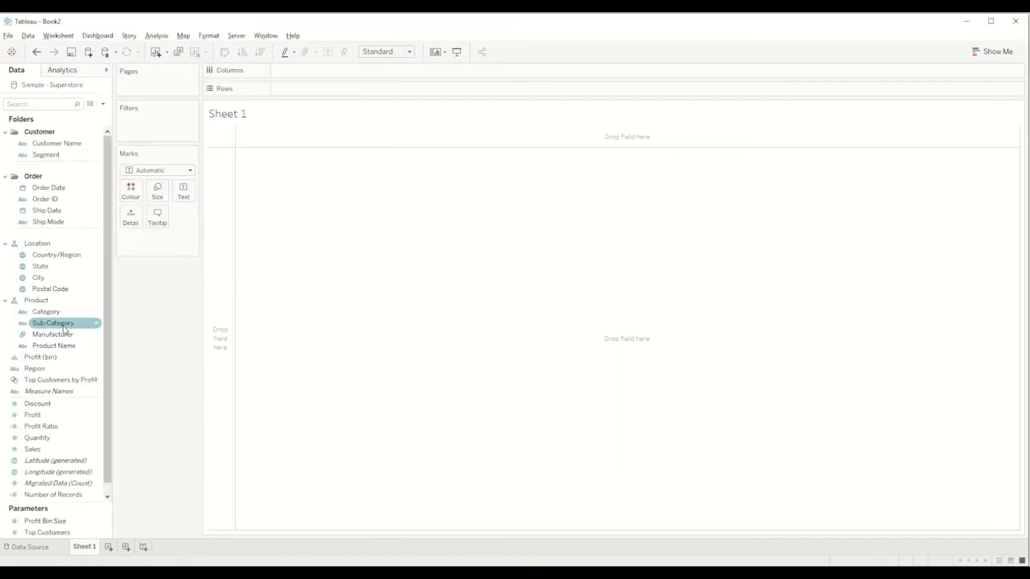
mouse_move(62, 327)
mouse_down()
mouse_move(315, 147)
mouse_move(329, 95)
mouse_up()
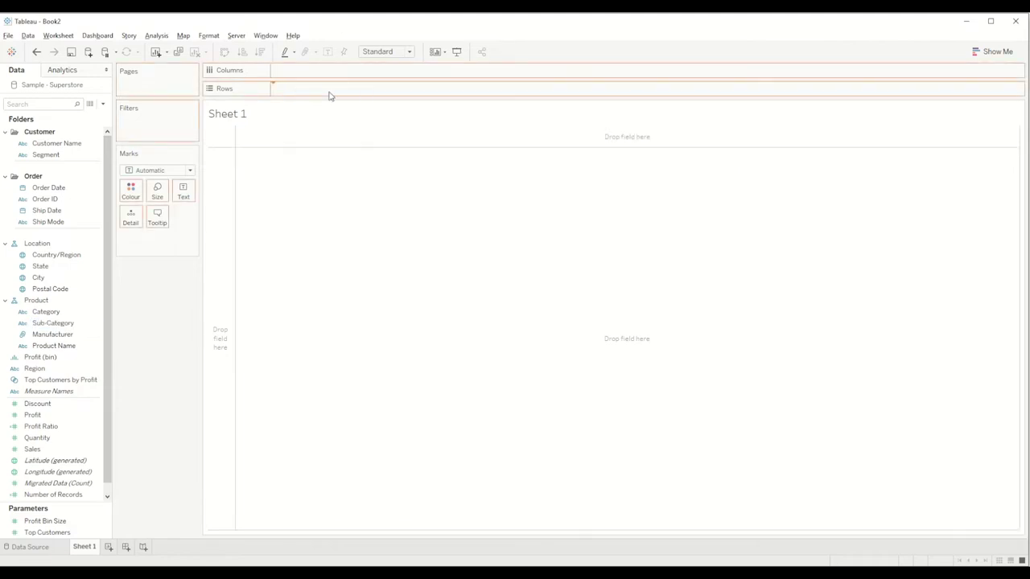
drag(328, 96, 328, 96)
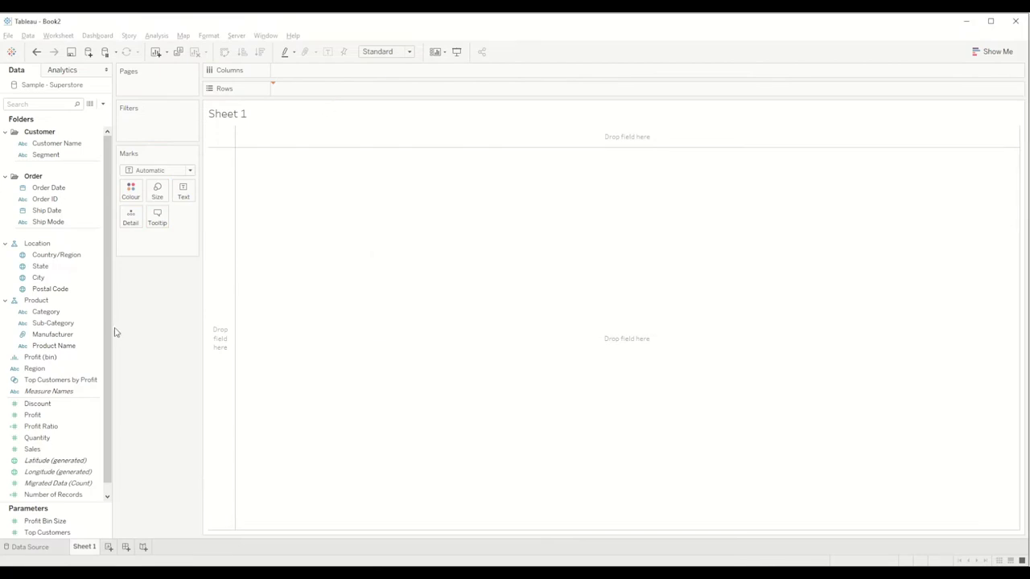
click(33, 449)
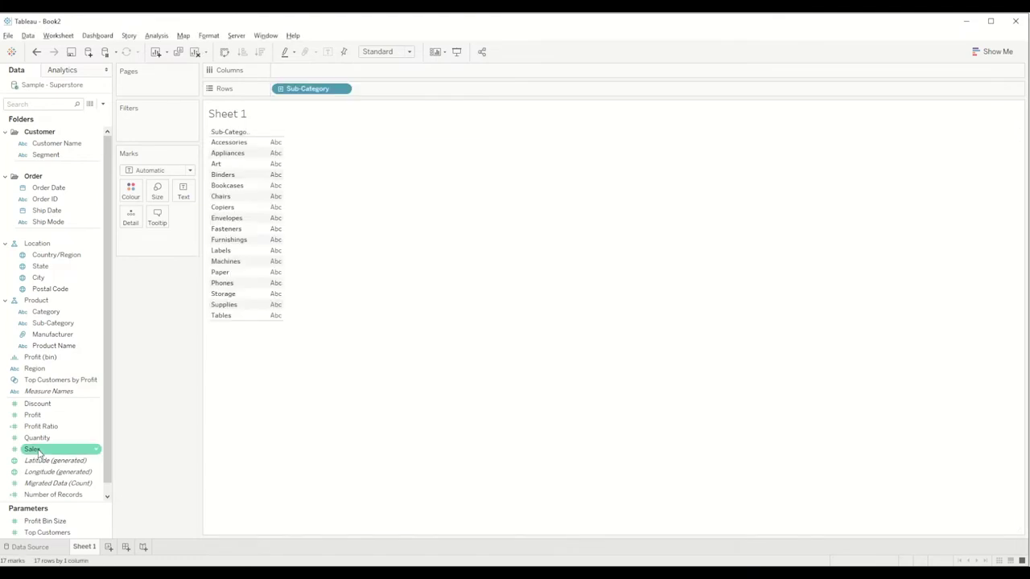
double_click(38, 450)
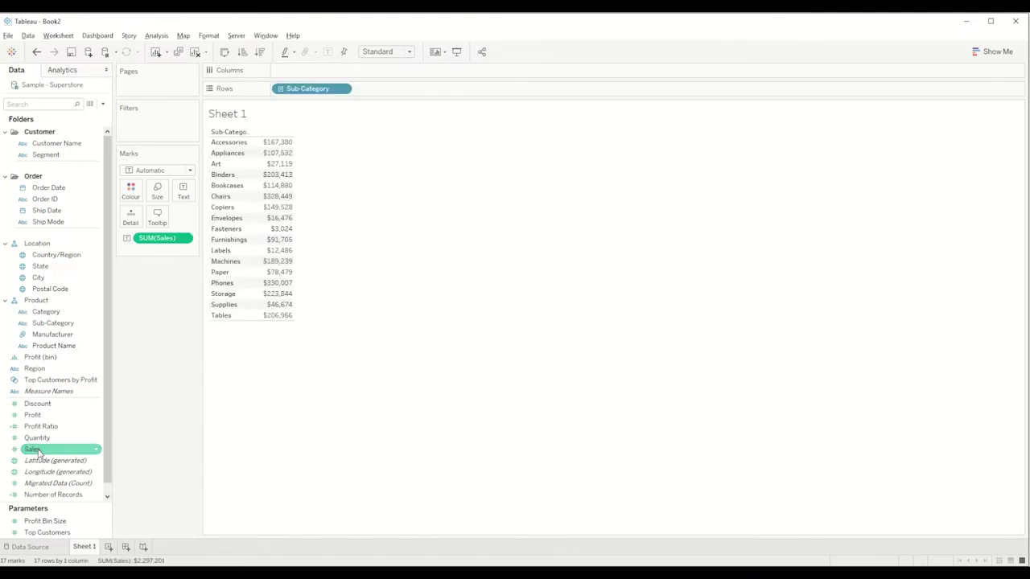
- Change the view to a horizontal bar chart and sort the sub-categories by Sales in descending order
click(993, 51)
click(937, 132)
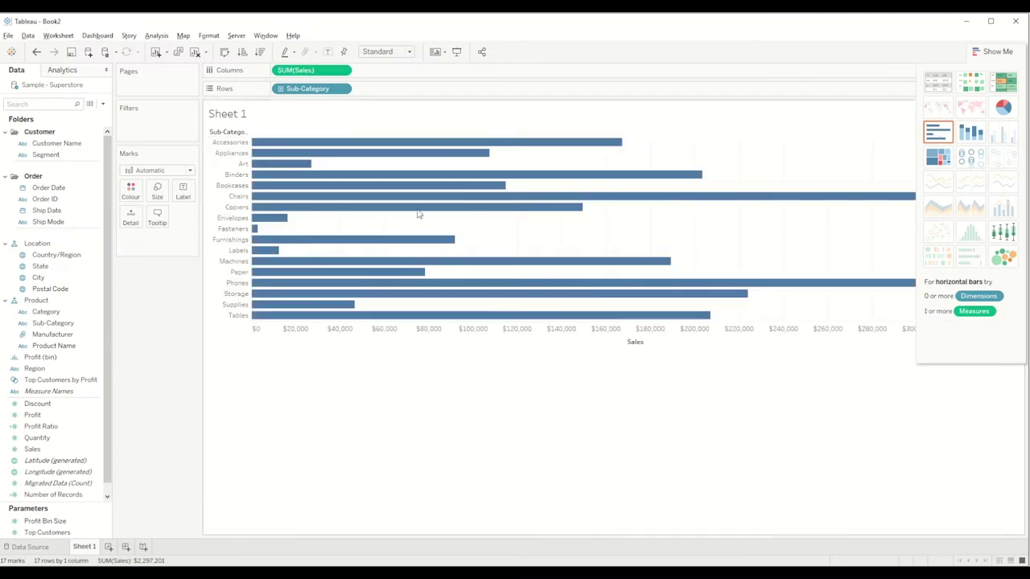
click(989, 52)
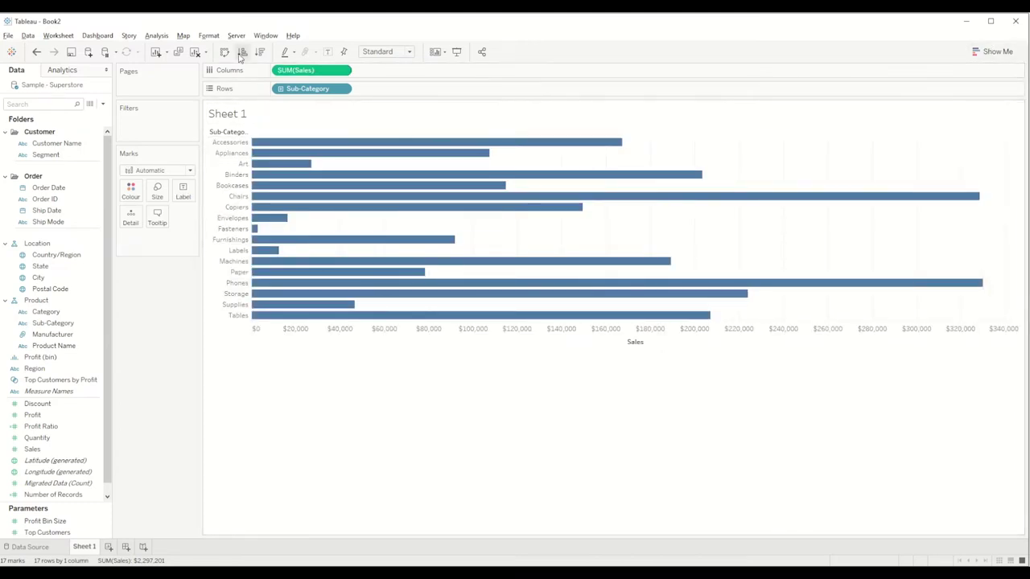
click(263, 52)
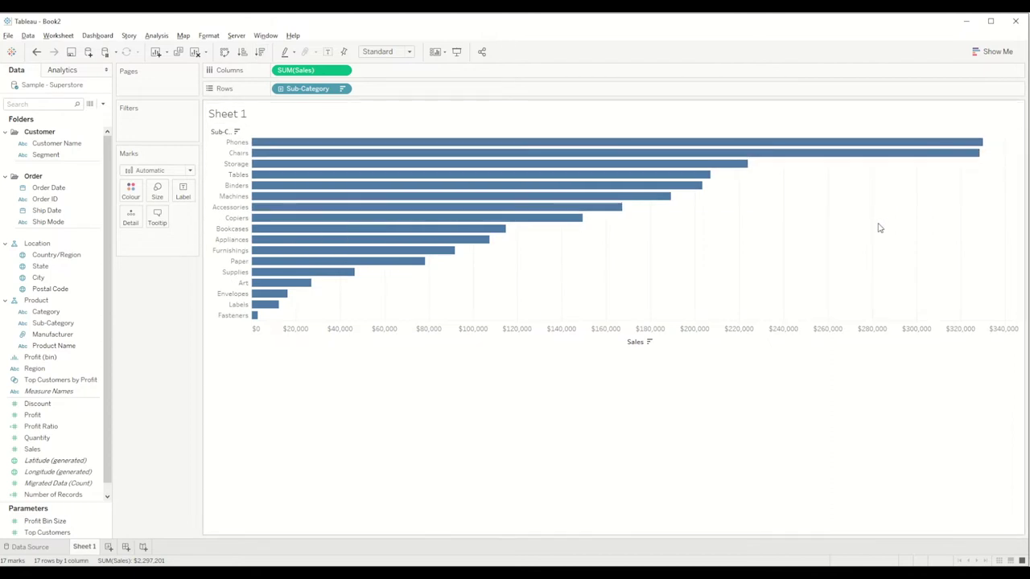
- Show mark labels on all bars of the sub-category sales chart
click(184, 191)
click(207, 217)
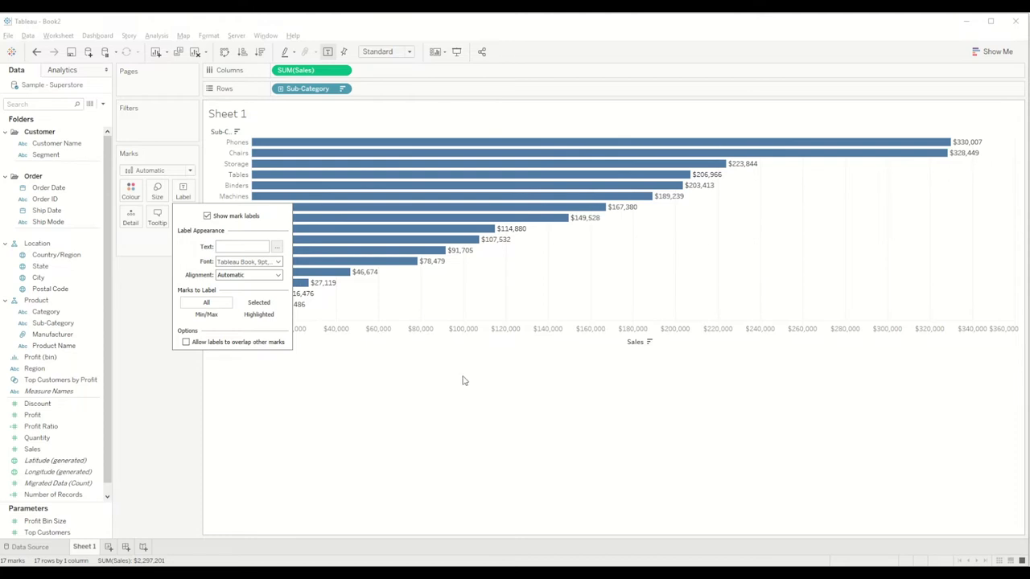
click(410, 434)
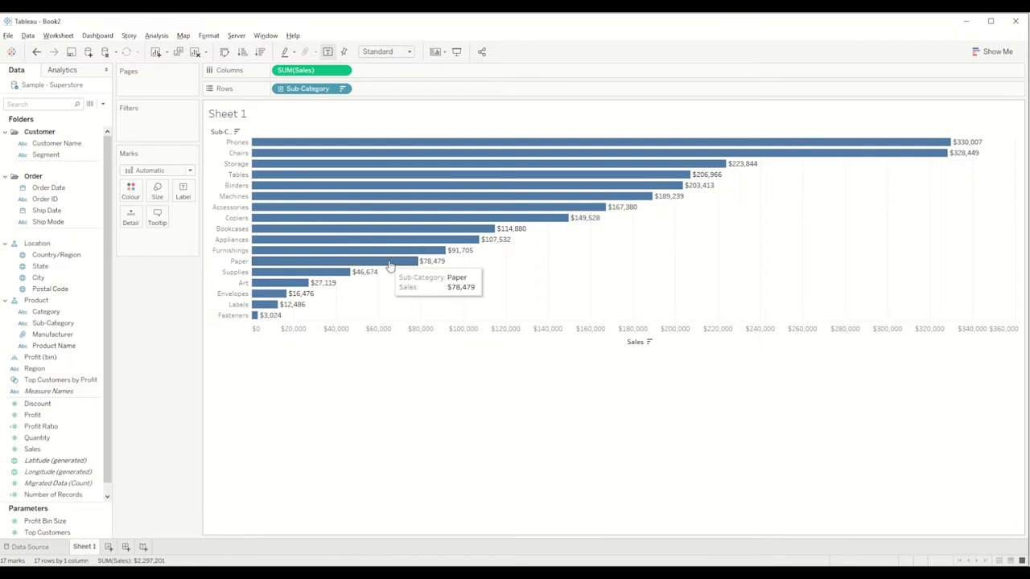
- Create a calculated field named True with the formula "True" and add it as a detail on the bar chart's marks
click(103, 104)
click(84, 118)
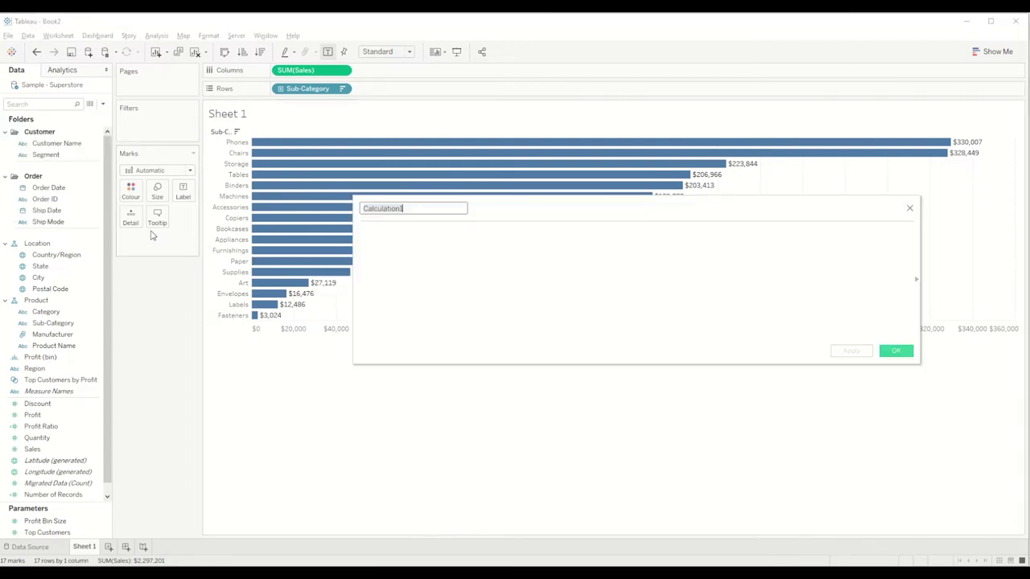
text(True)
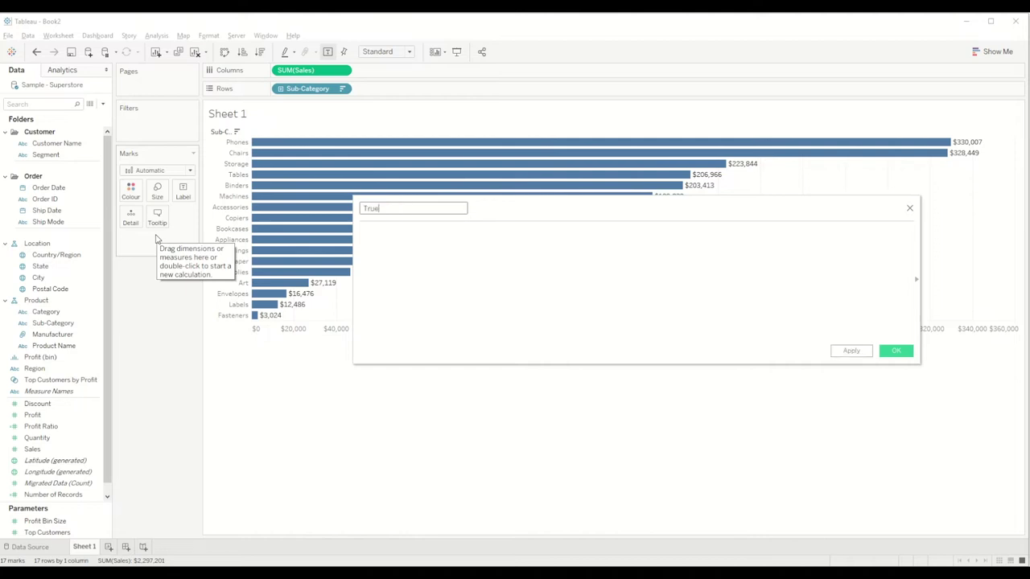
key(Tab)
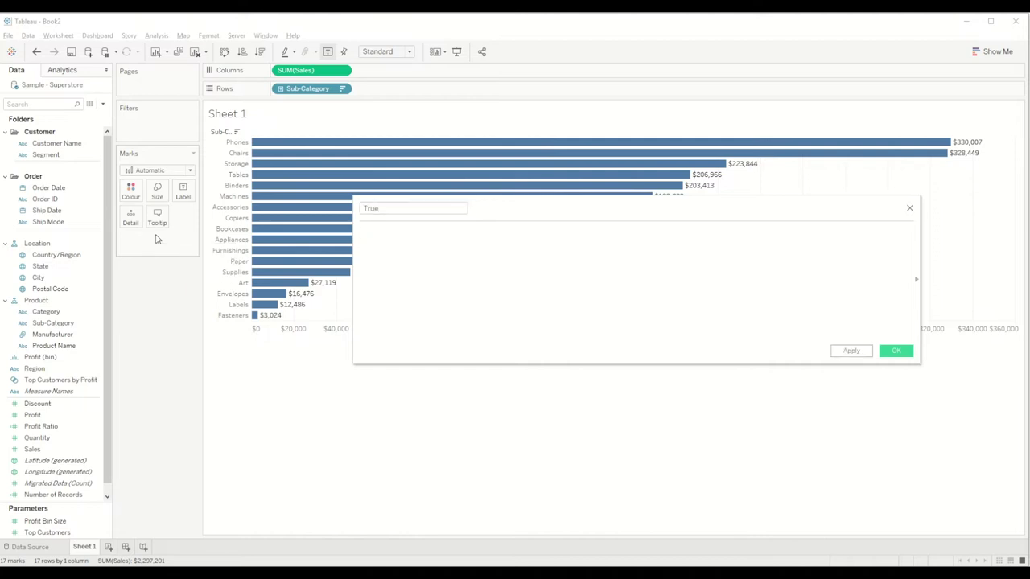
text("True")
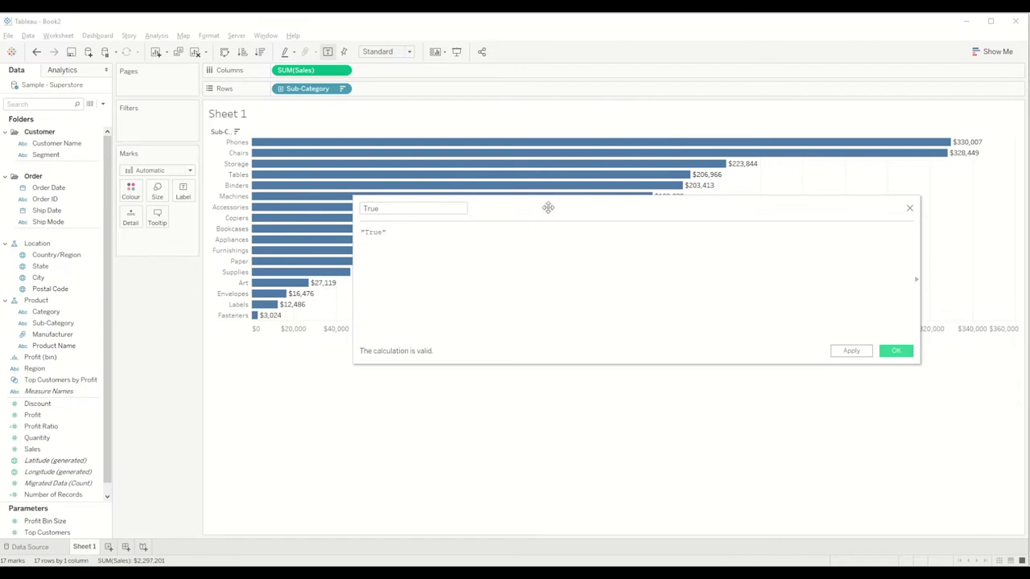
drag(547, 207, 426, 276)
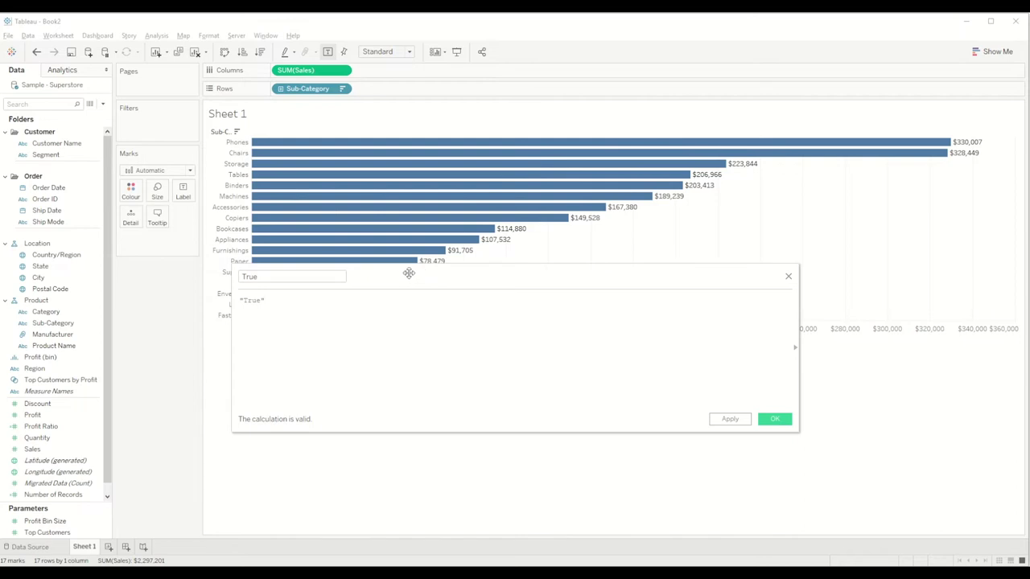
click(774, 418)
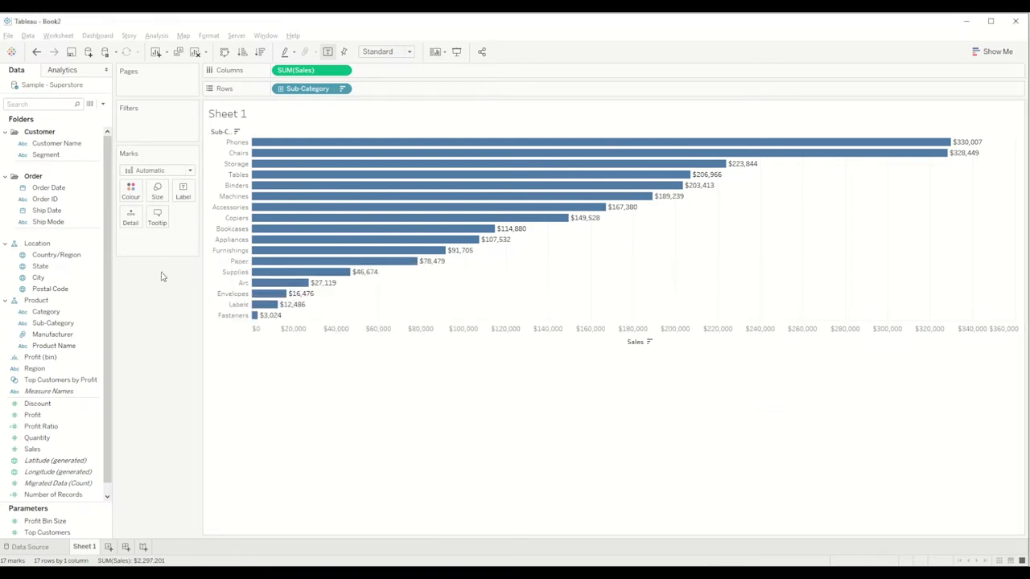
drag(55, 398, 131, 224)
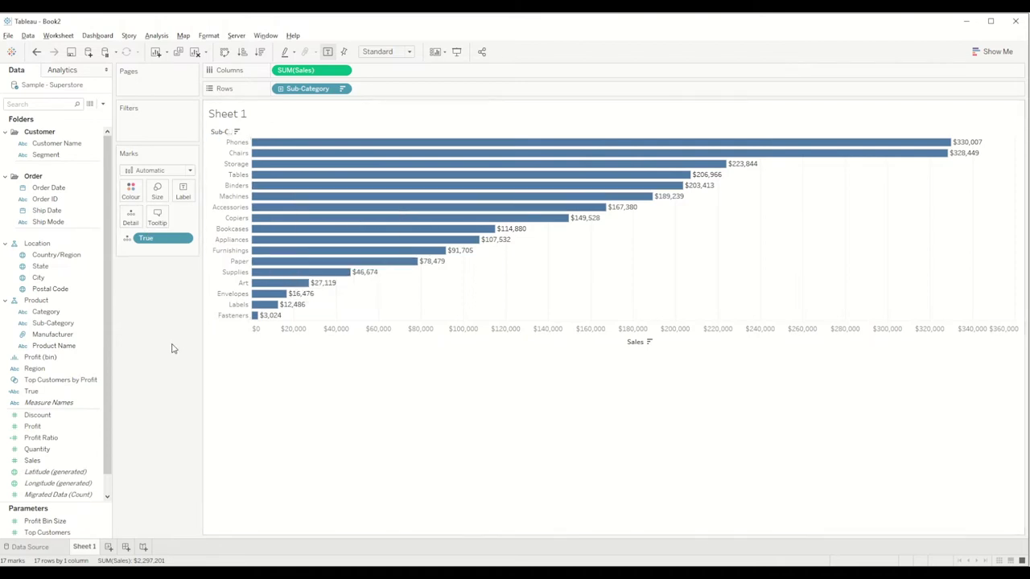
- Rename the Sheet 1 worksheet as bar
double_click(84, 547)
text(bar)
key(Return)
- Duplicate the bar worksheet and rename the copy as Pie
right_click(81, 547)
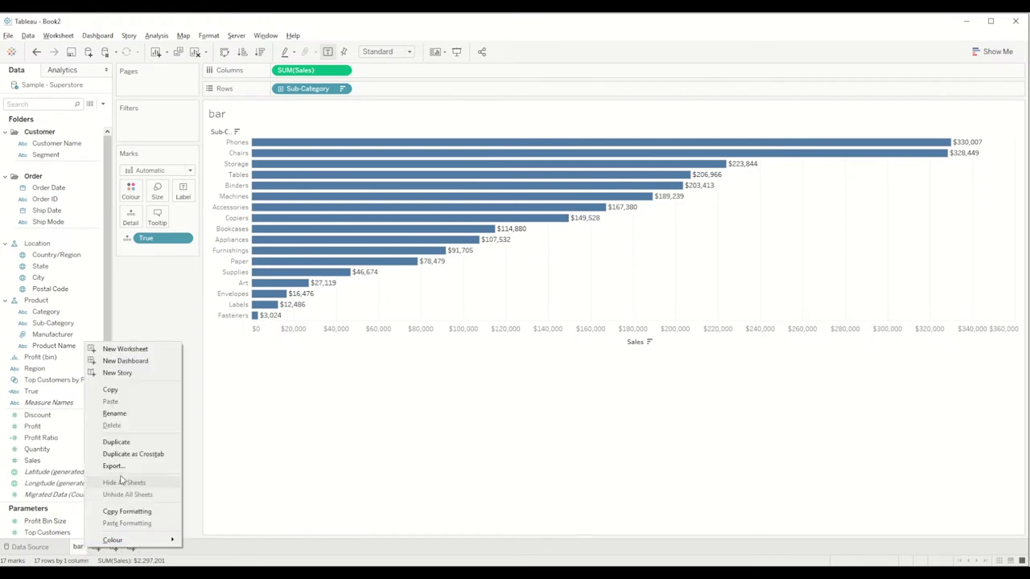
click(128, 447)
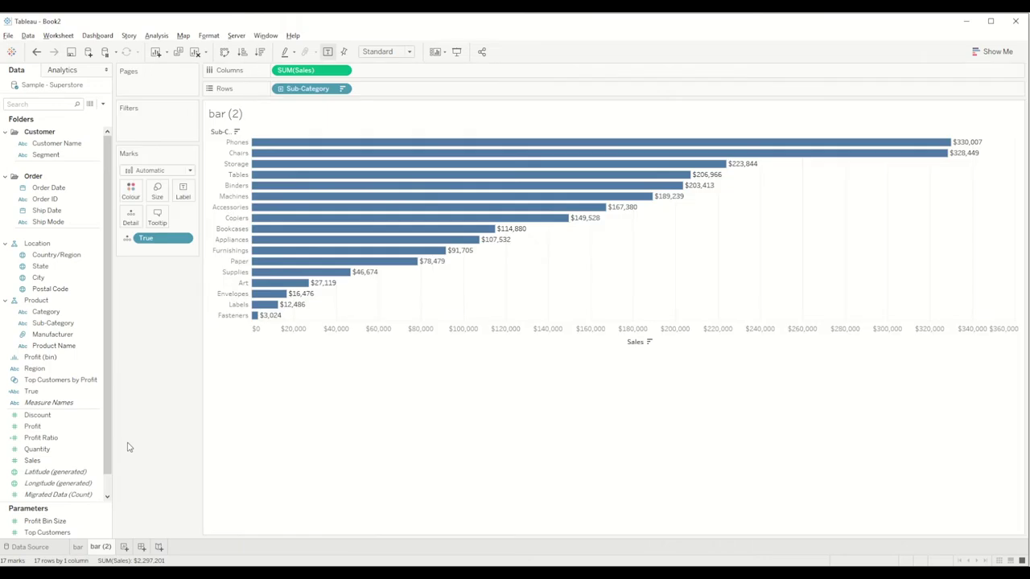
double_click(100, 547)
text(Pie)
key(Return)
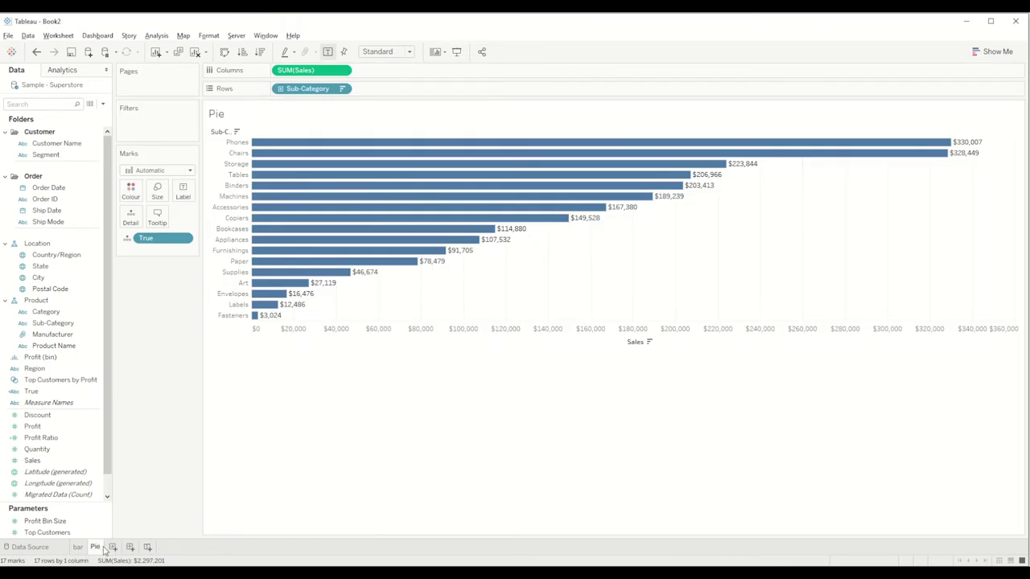
- Convert the Pie worksheet to a pie chart and remove the True and Sub-Category fields from it
click(992, 51)
click(1003, 107)
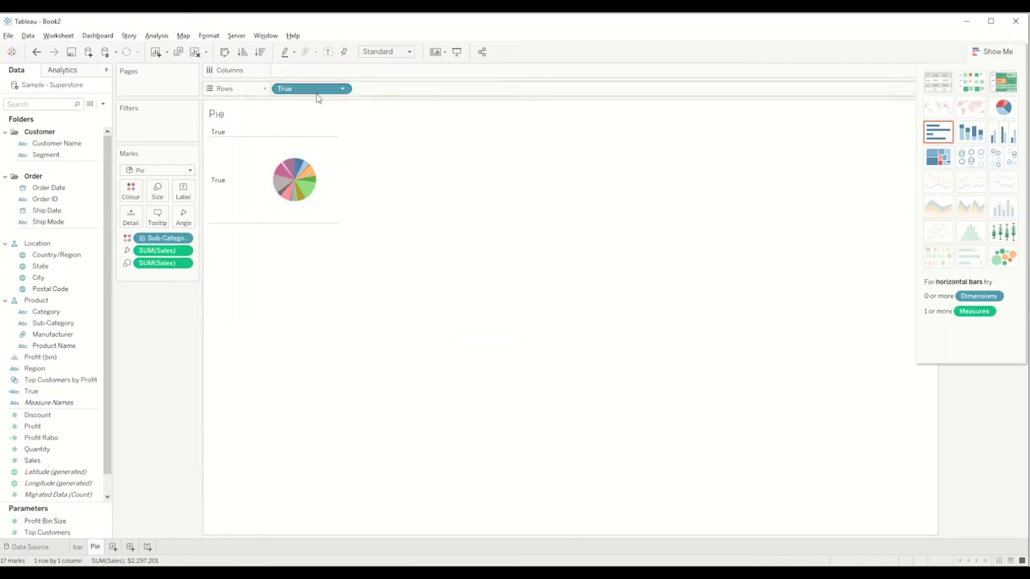
drag(318, 90, 179, 349)
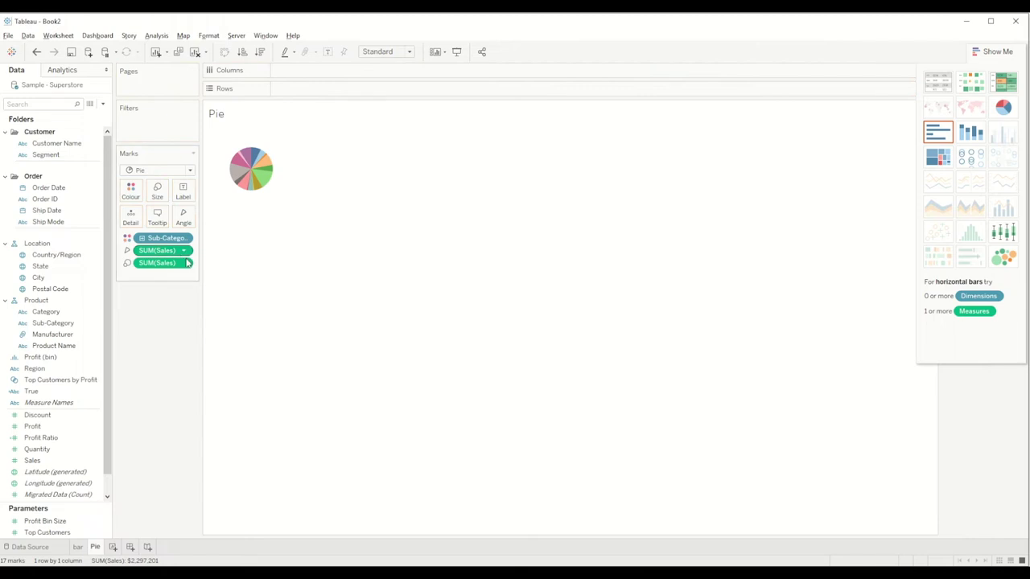
drag(176, 240, 173, 368)
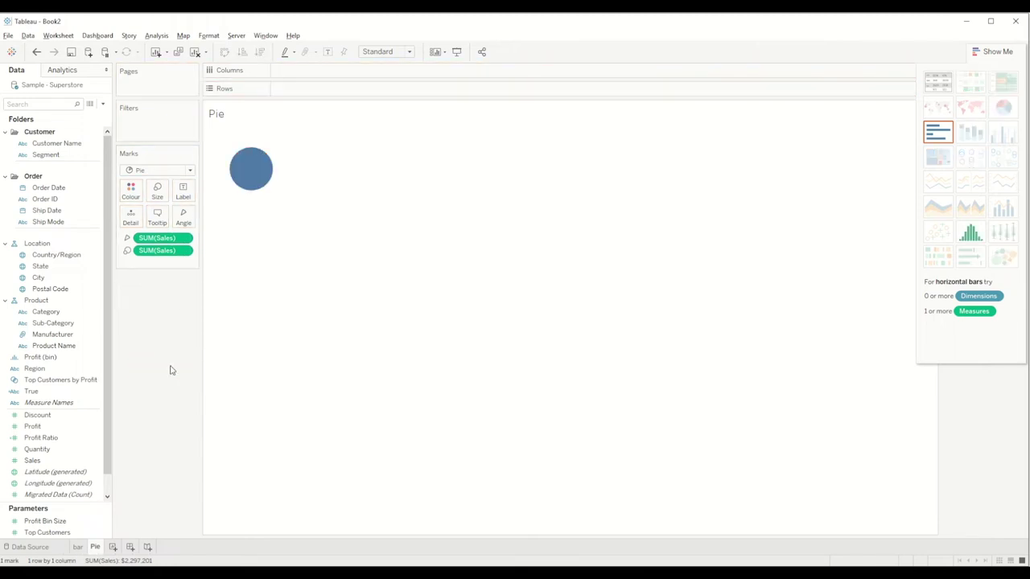
- Apply the Percent of Total quick table calculation to the pie's angle Sales field and show mark labels
click(184, 238)
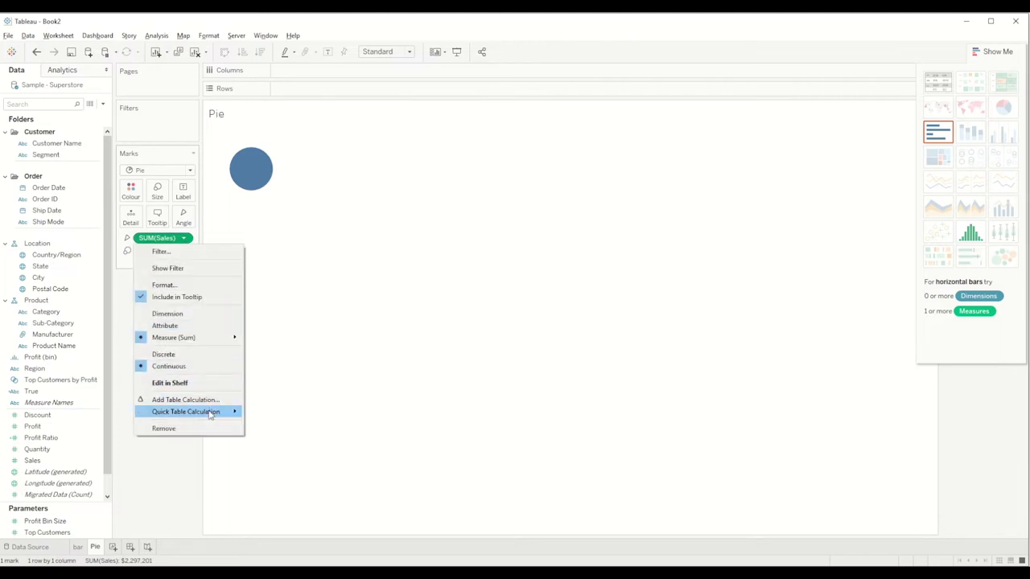
mouse_move(221, 411)
click(290, 449)
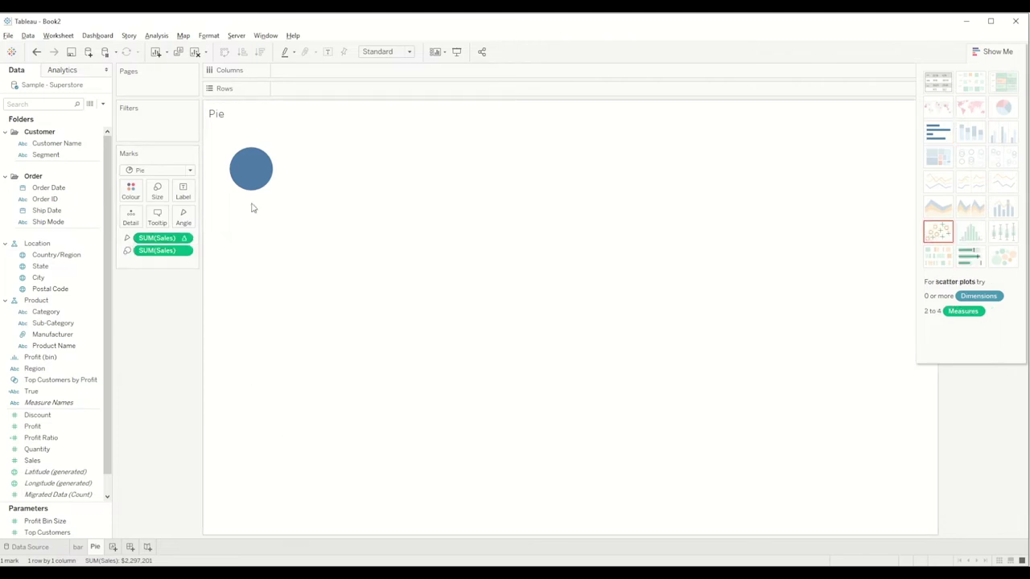
click(184, 191)
click(207, 216)
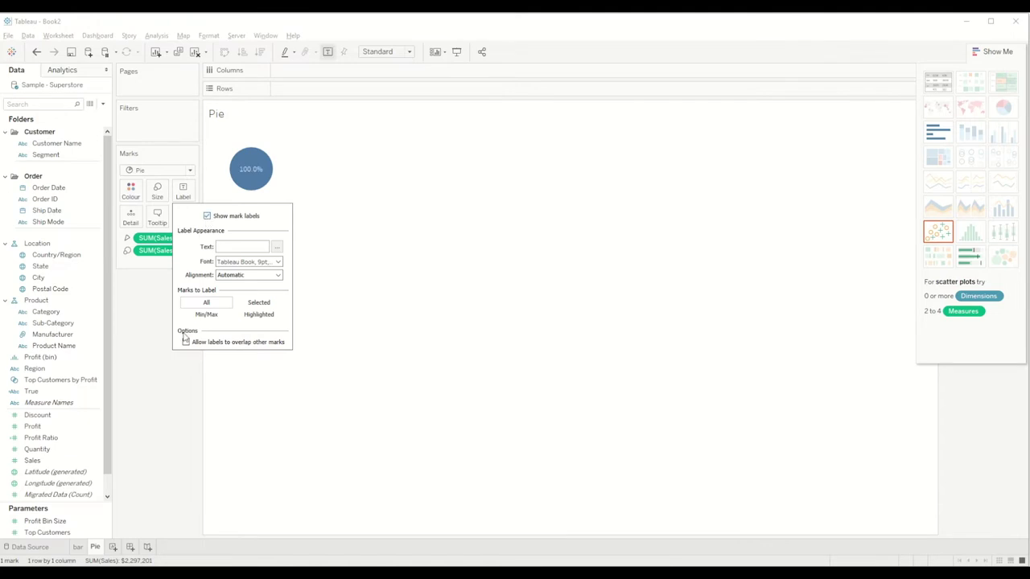
- Add the True field to Detail on the Pie worksheet
click(145, 378)
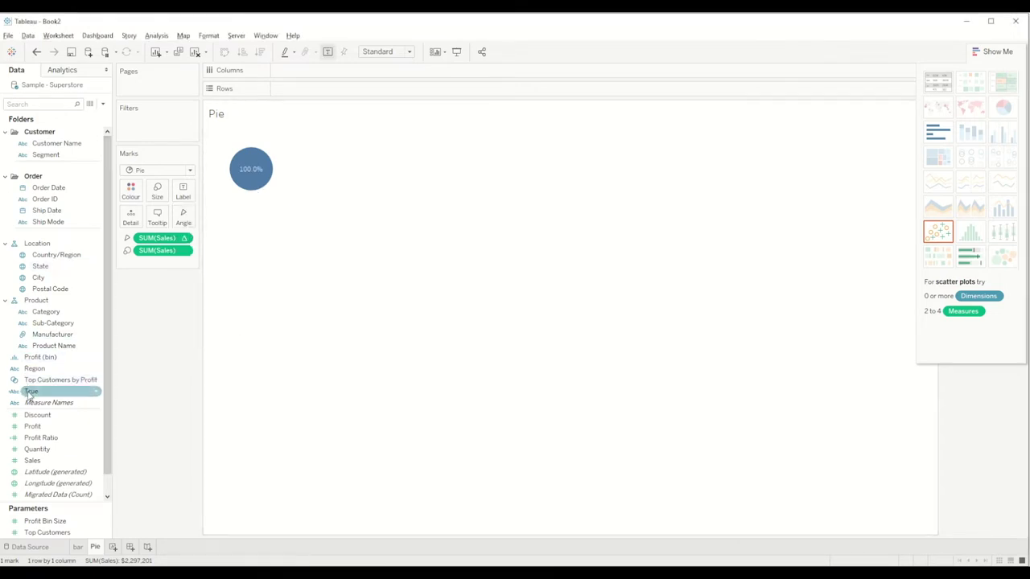
drag(29, 394, 126, 222)
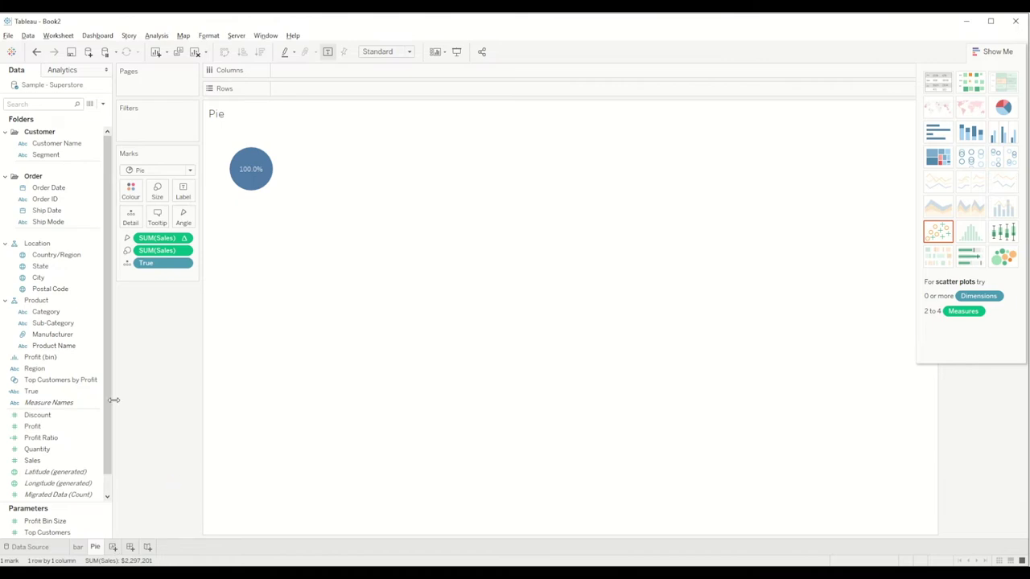
- Create a set named Sub Category Set from the Sub-Category field with only Chairs selected as a member
right_click(70, 324)
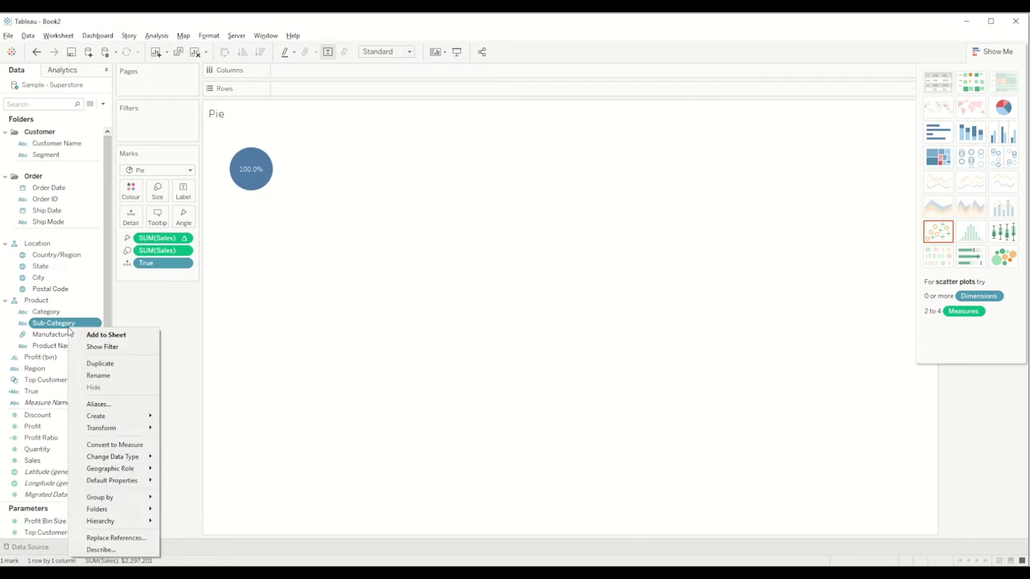
mouse_move(132, 416)
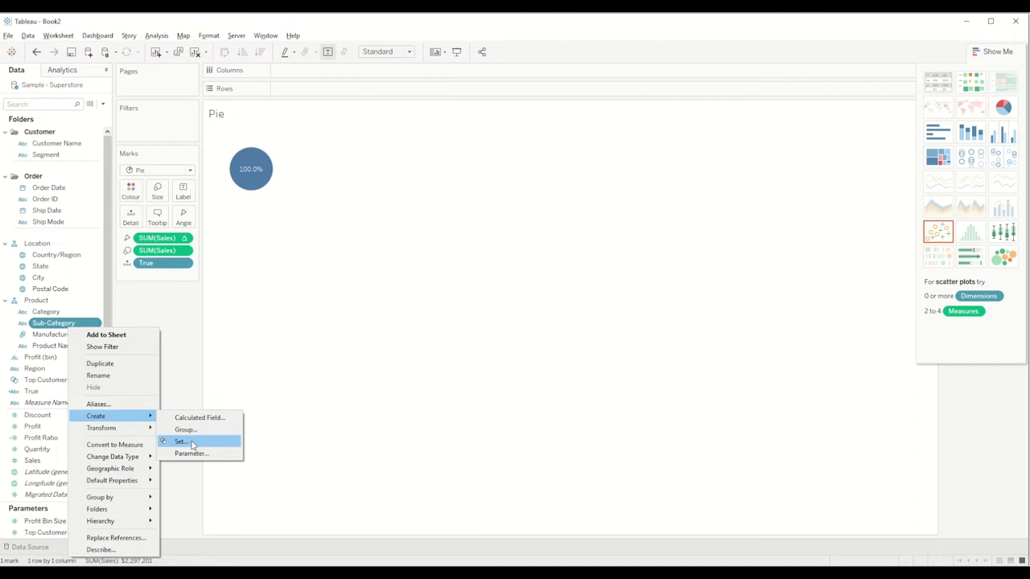
click(180, 442)
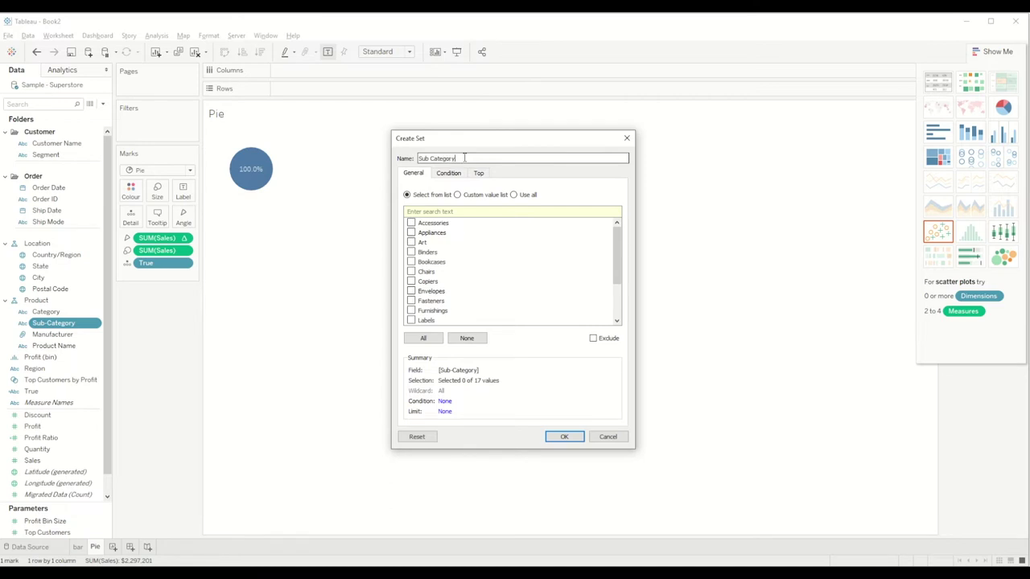
click(411, 272)
click(563, 437)
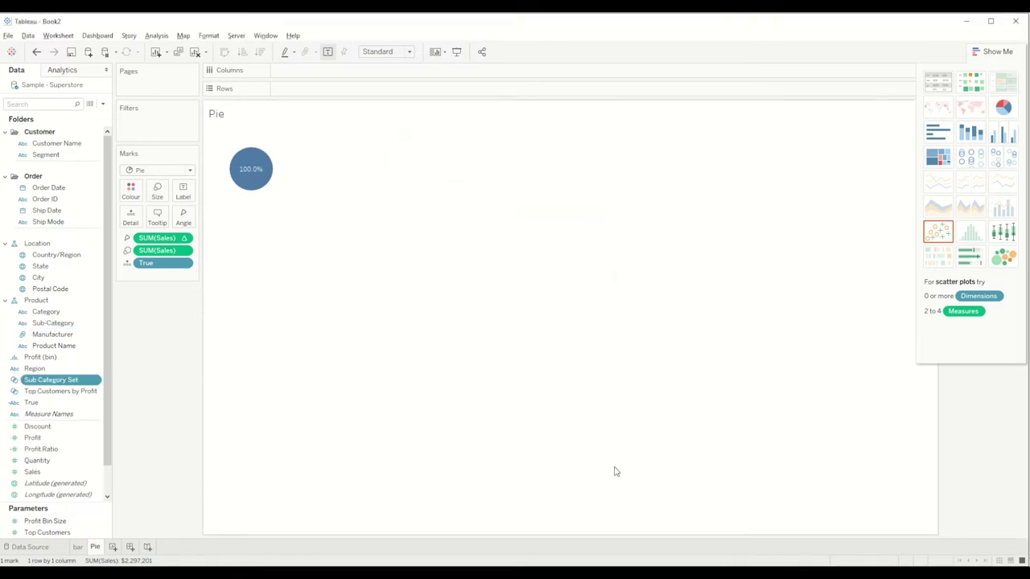
- Add Sub Category Set to Rows on the bar worksheet and colour the bars by the same set
click(78, 547)
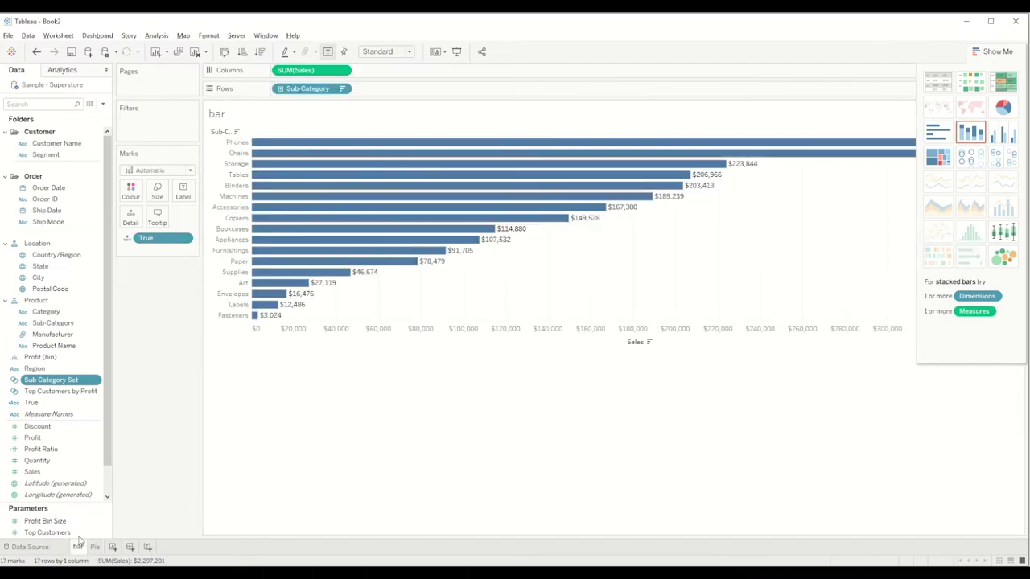
drag(64, 381, 408, 92)
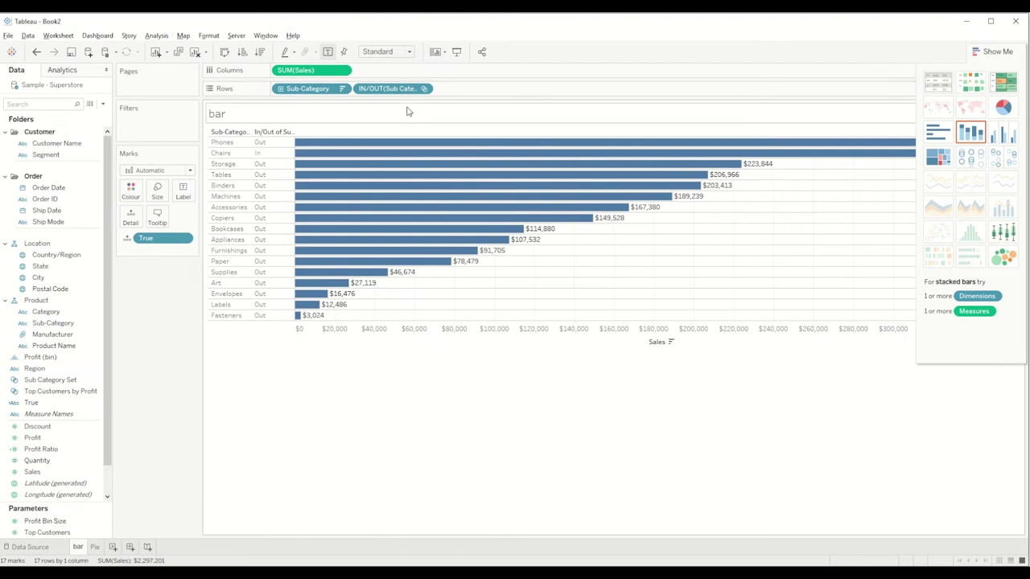
click(990, 51)
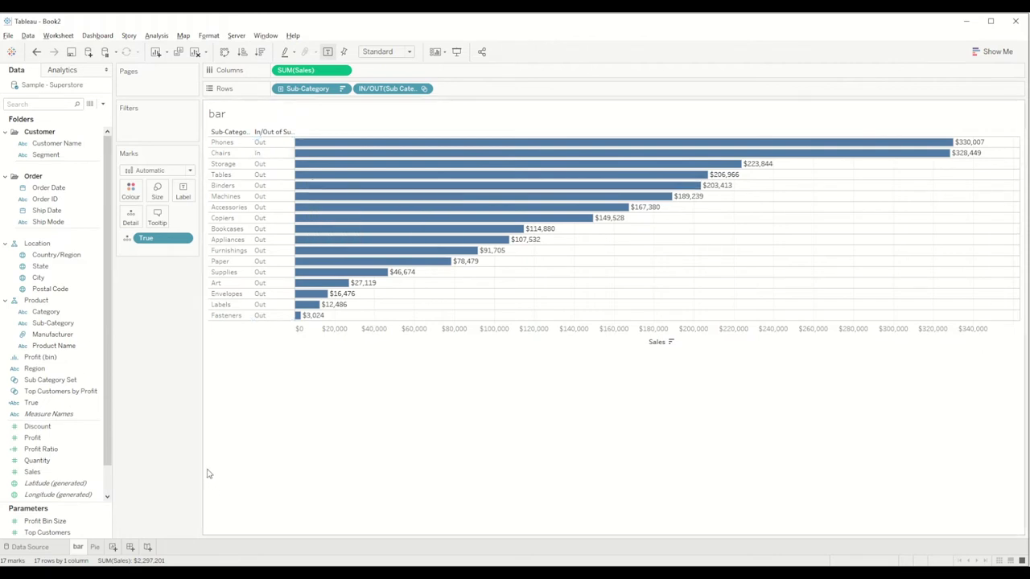
drag(56, 380, 138, 196)
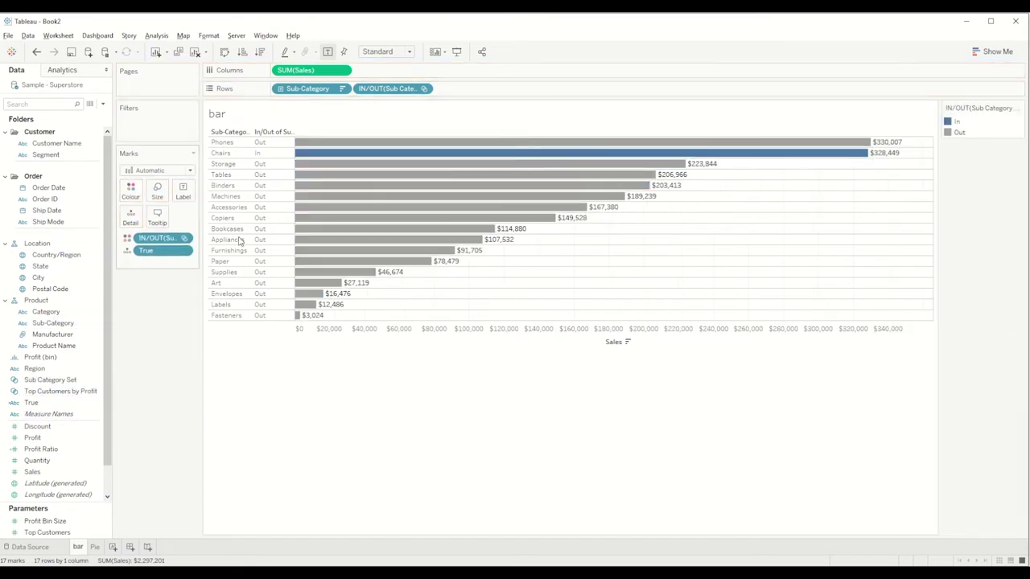
mouse_move(358, 164)
- Place the bar sheet on a new dashboard and remove its In/Out set colour legend
click(129, 547)
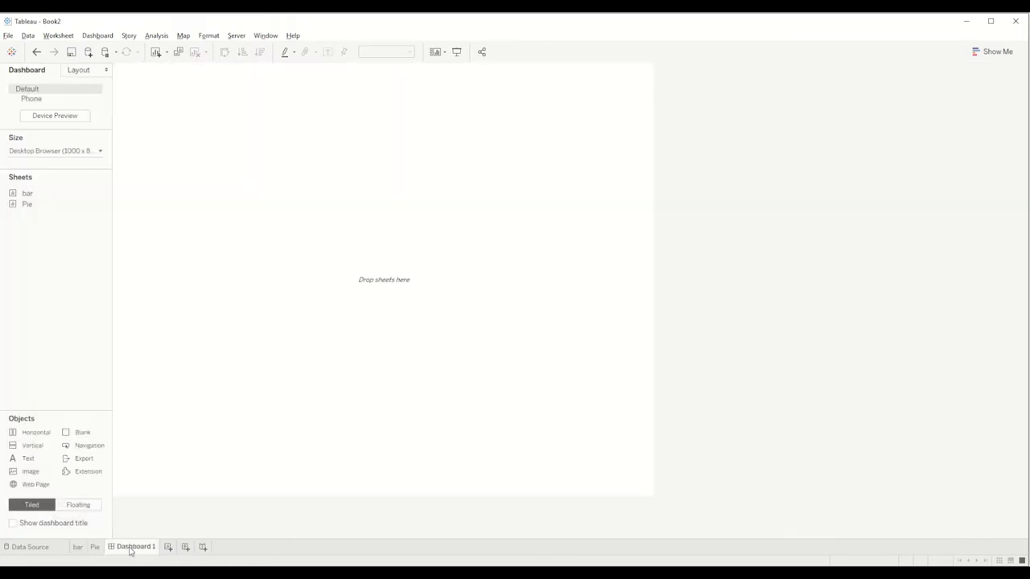
drag(55, 191, 253, 432)
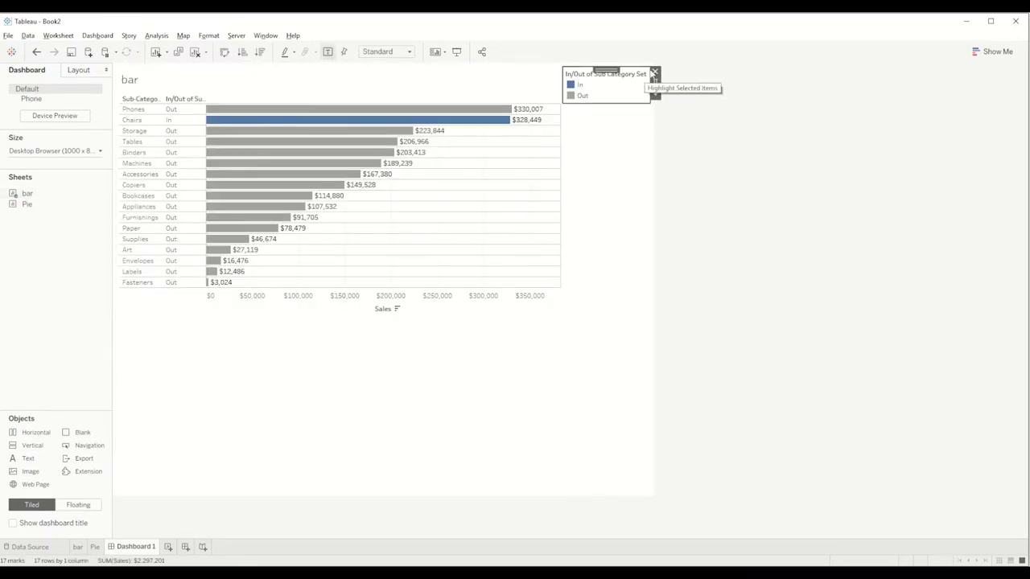
click(655, 73)
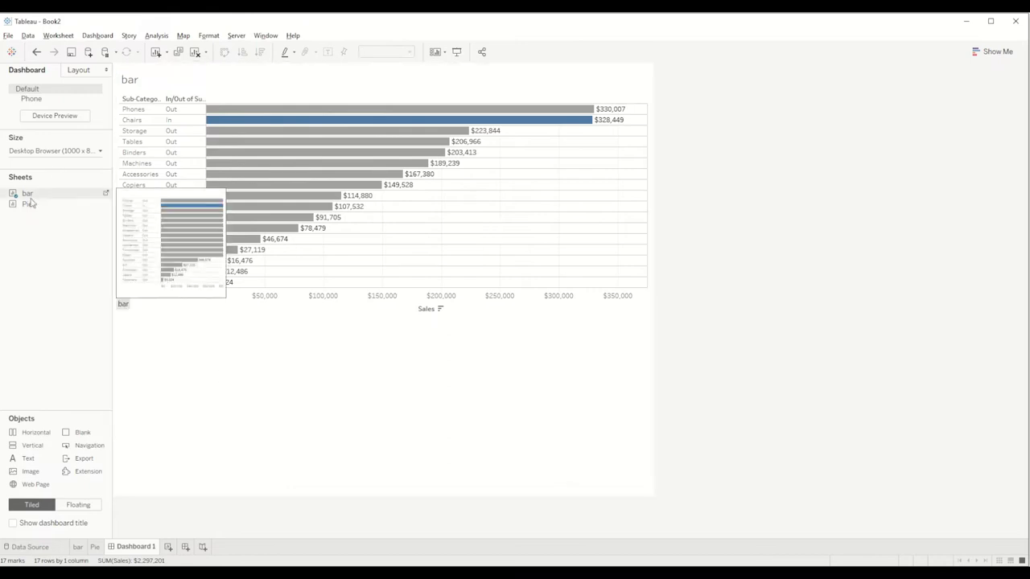
- Add the Pie sheet to the dashboard as a floating object below the bars and hide its title
click(92, 509)
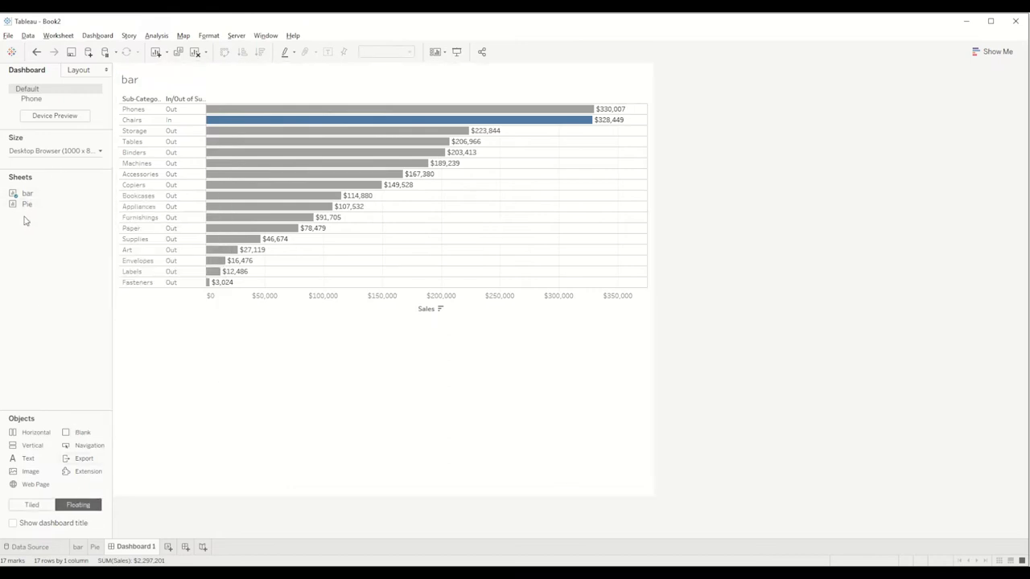
drag(27, 204, 455, 341)
right_click(464, 346)
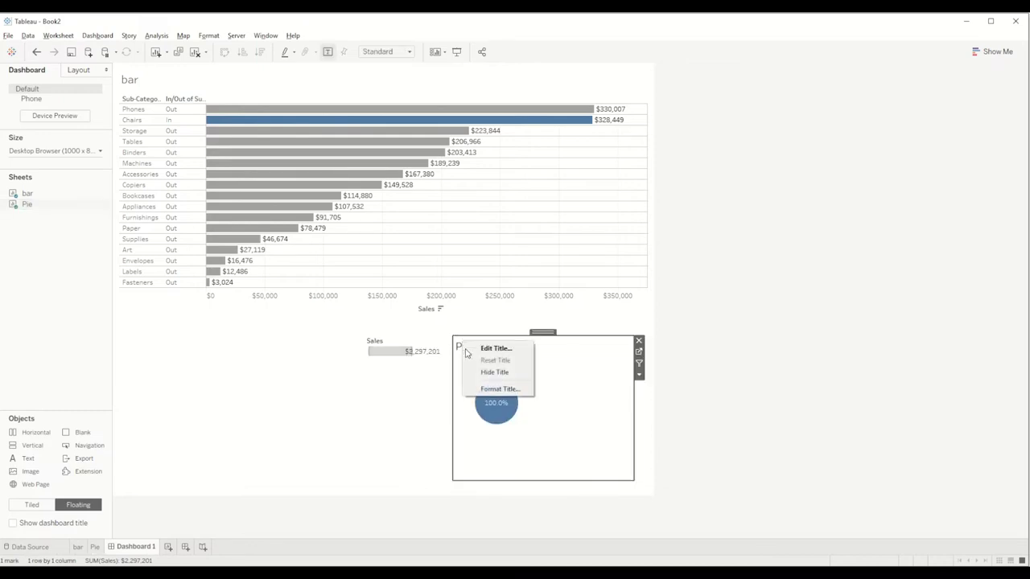
click(482, 373)
- Remove the Sales size legend from the dashboard and fit the floating pie chart to Entire View
click(444, 345)
click(444, 346)
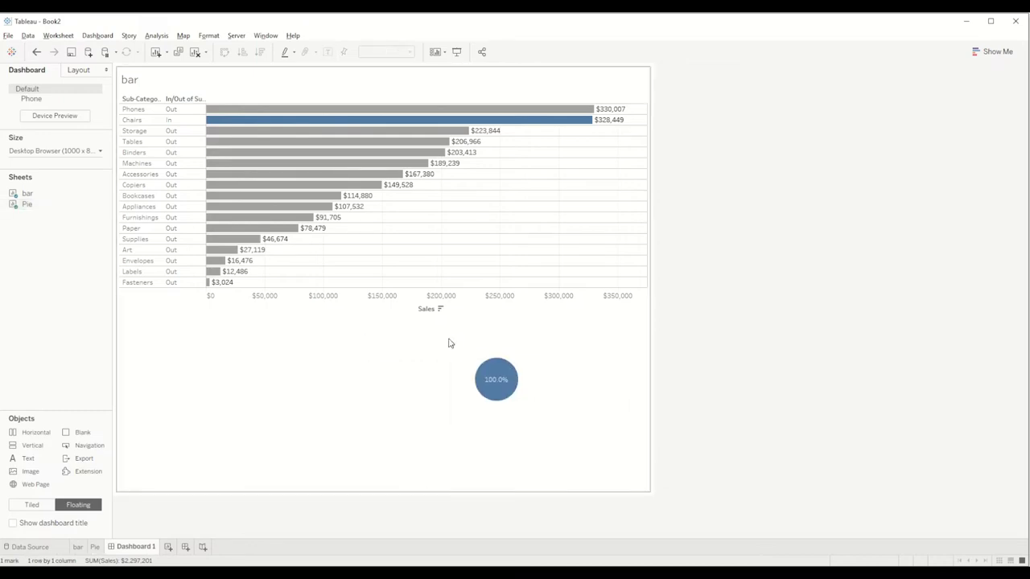
click(609, 368)
click(638, 375)
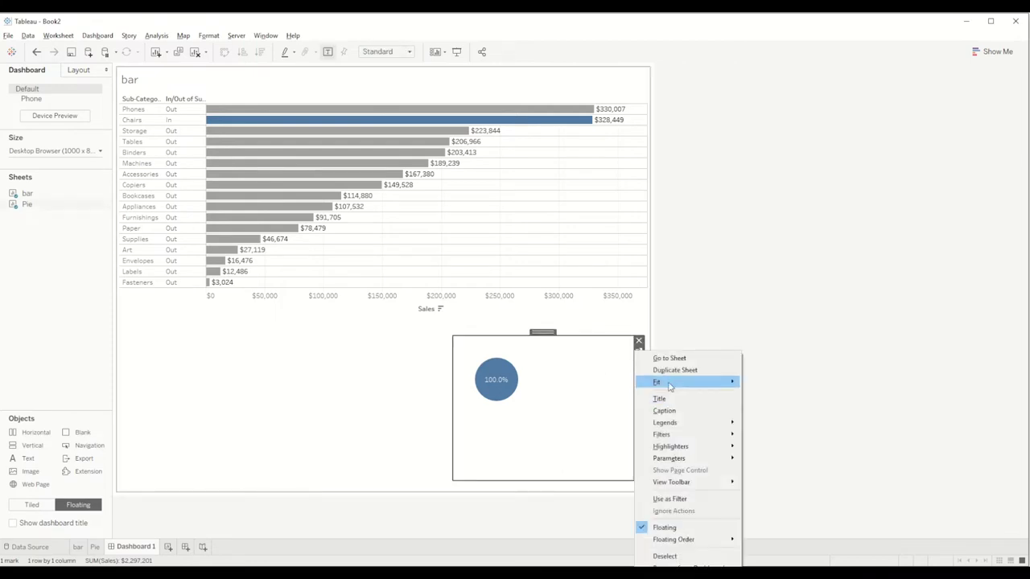
mouse_move(735, 382)
click(773, 420)
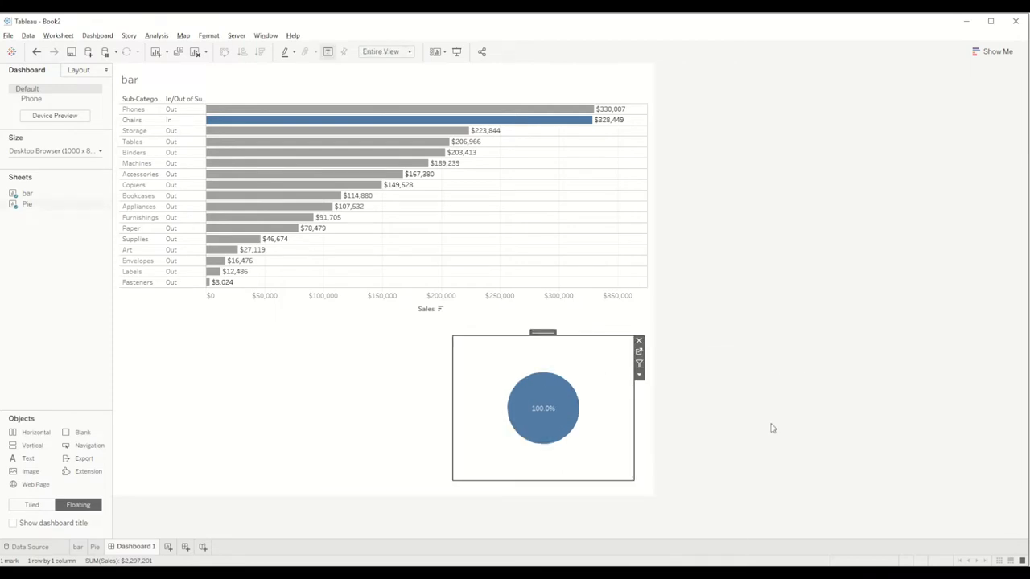
click(746, 391)
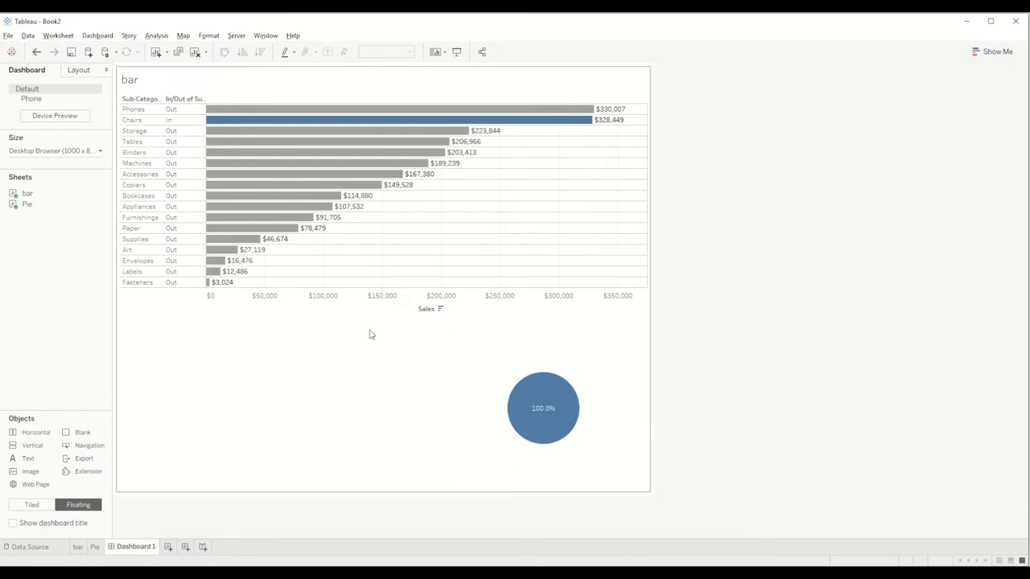
- Fit the bar chart on the dashboard to Entire View
click(563, 213)
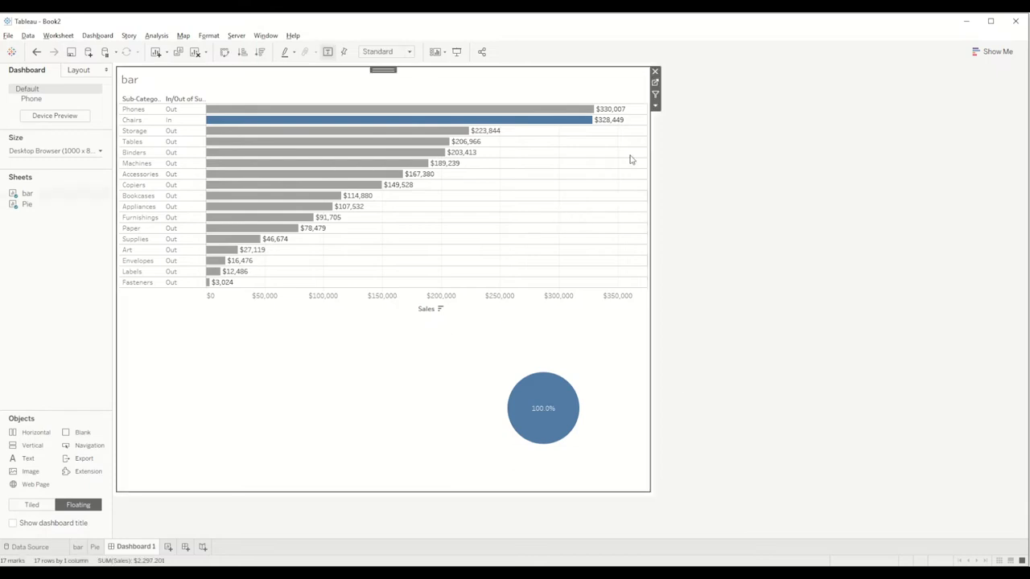
click(655, 106)
mouse_move(680, 145)
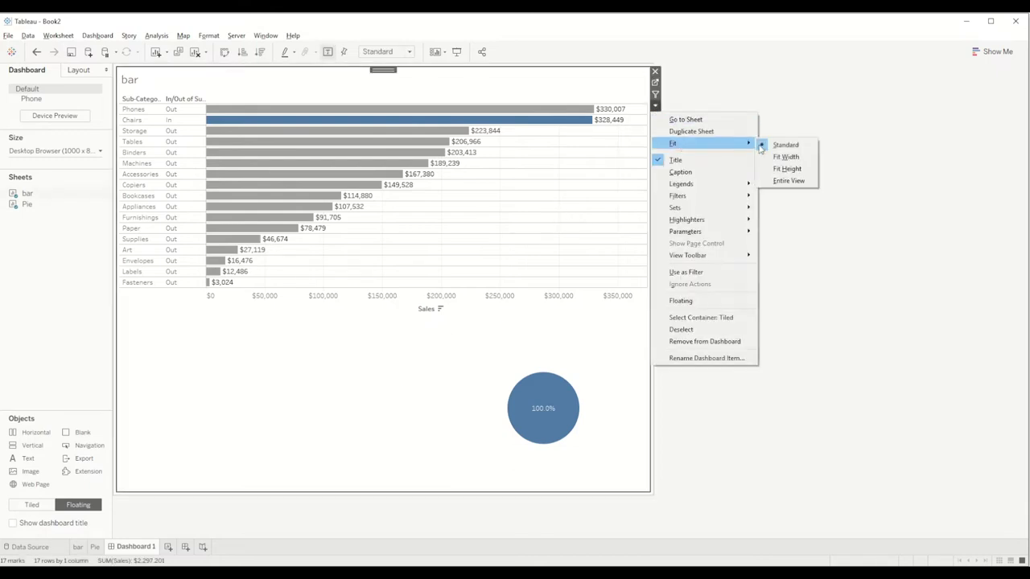
click(784, 180)
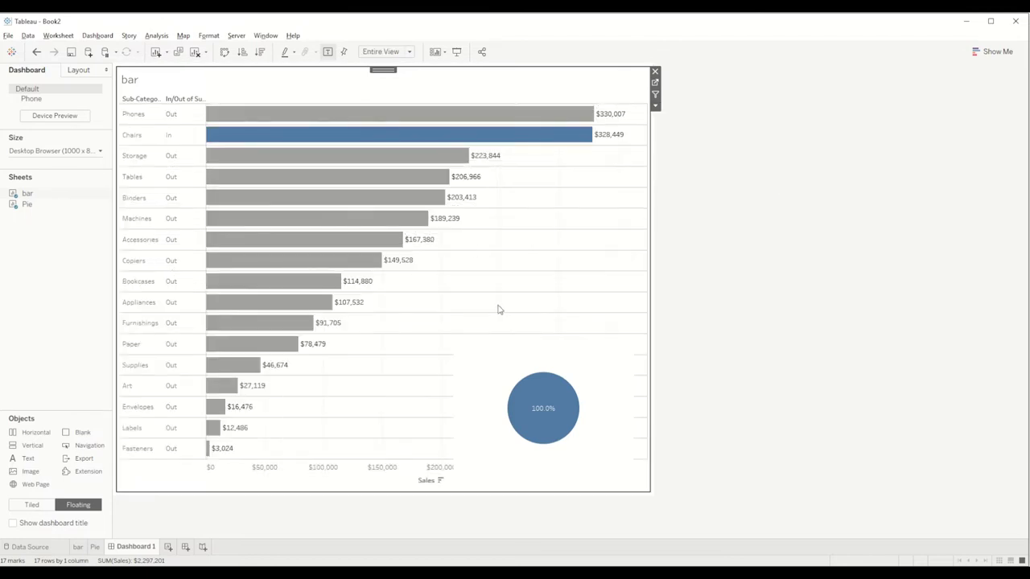
- Set the floating pie's worksheet shading to None and move the pie slightly upward over the bar chart
click(539, 354)
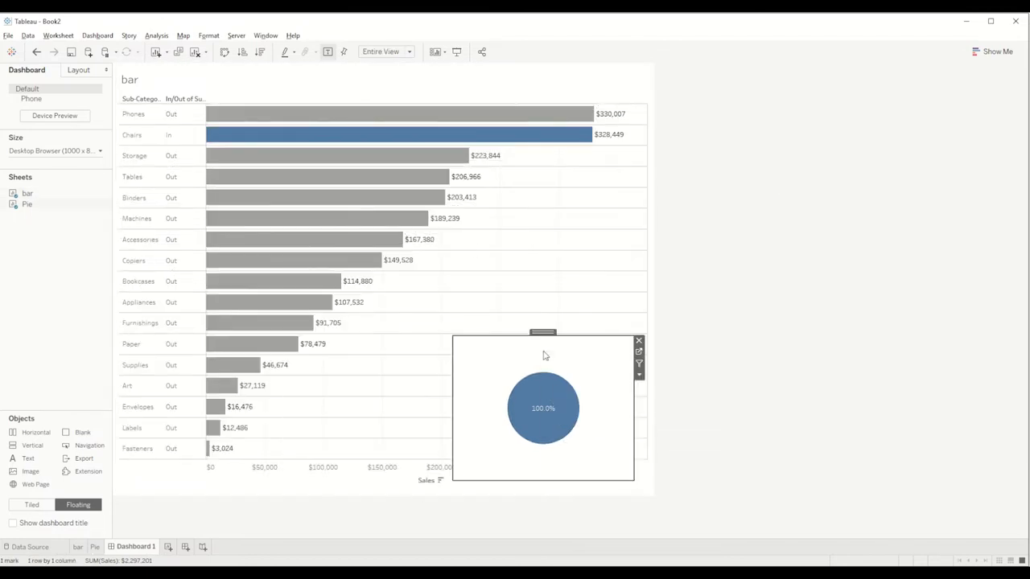
right_click(542, 355)
key(Escape)
right_click(572, 416)
click(611, 427)
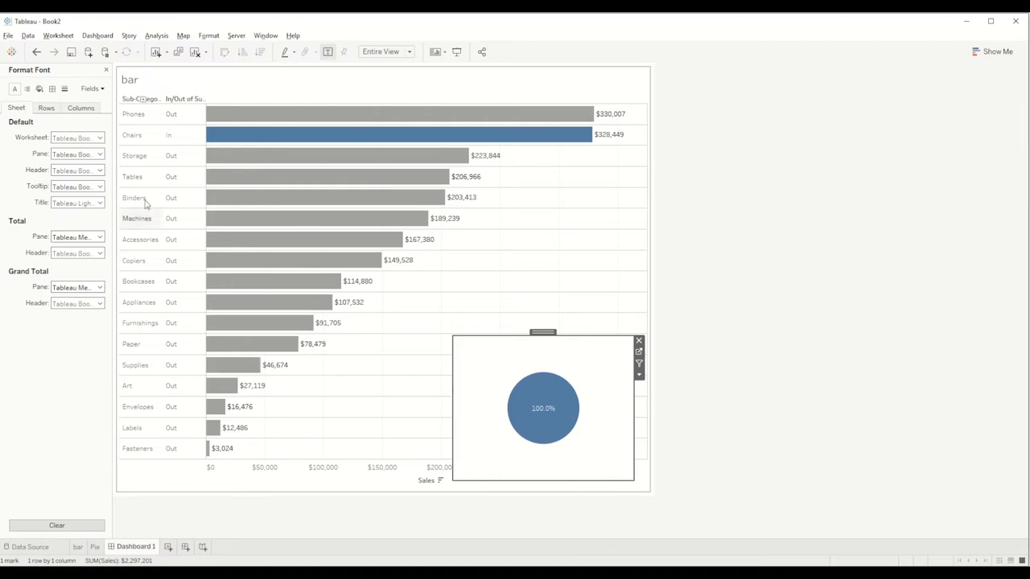
click(39, 88)
click(59, 142)
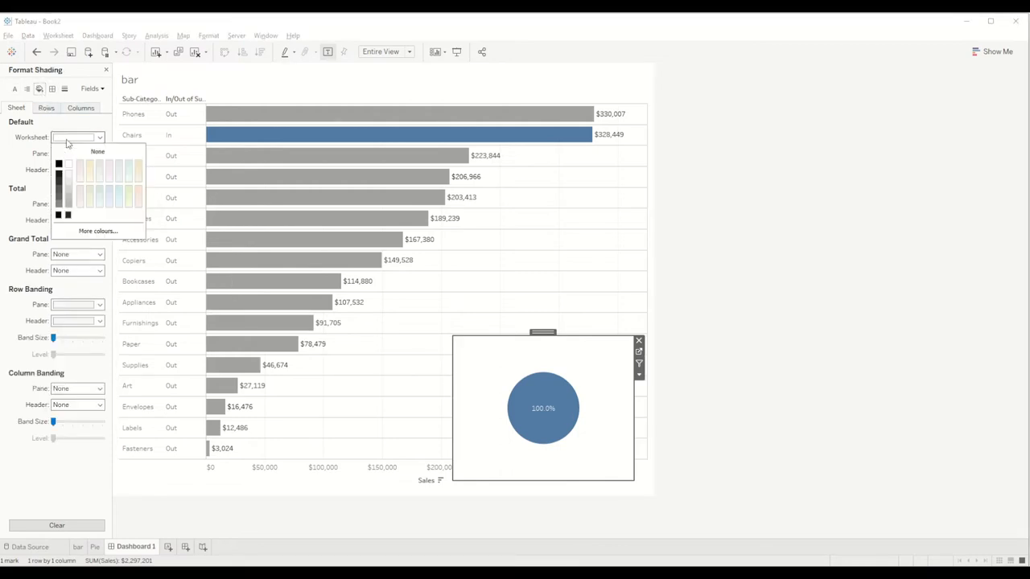
drag(542, 332, 550, 304)
click(750, 312)
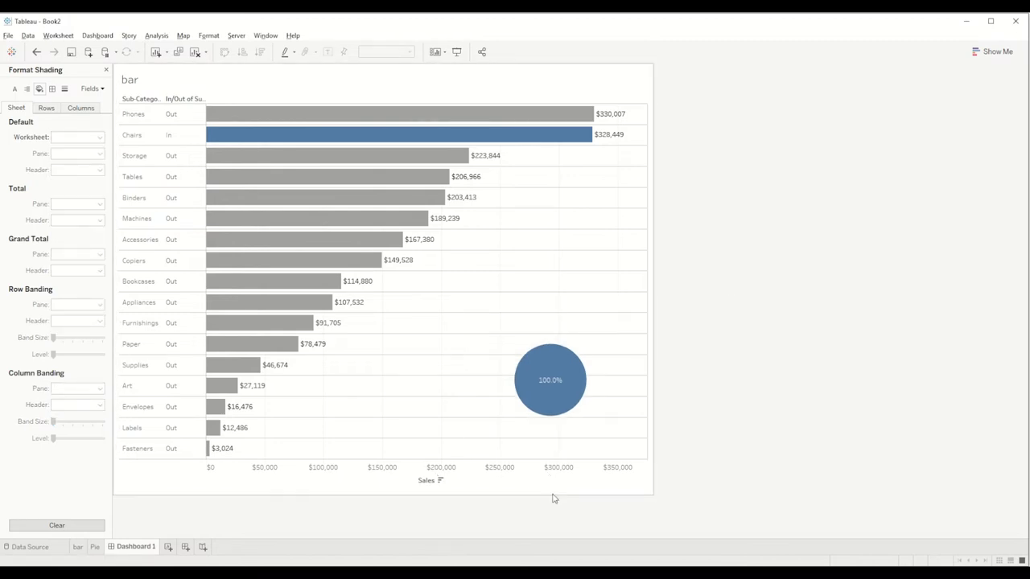
- Hide the bar chart's title on the dashboard
click(139, 81)
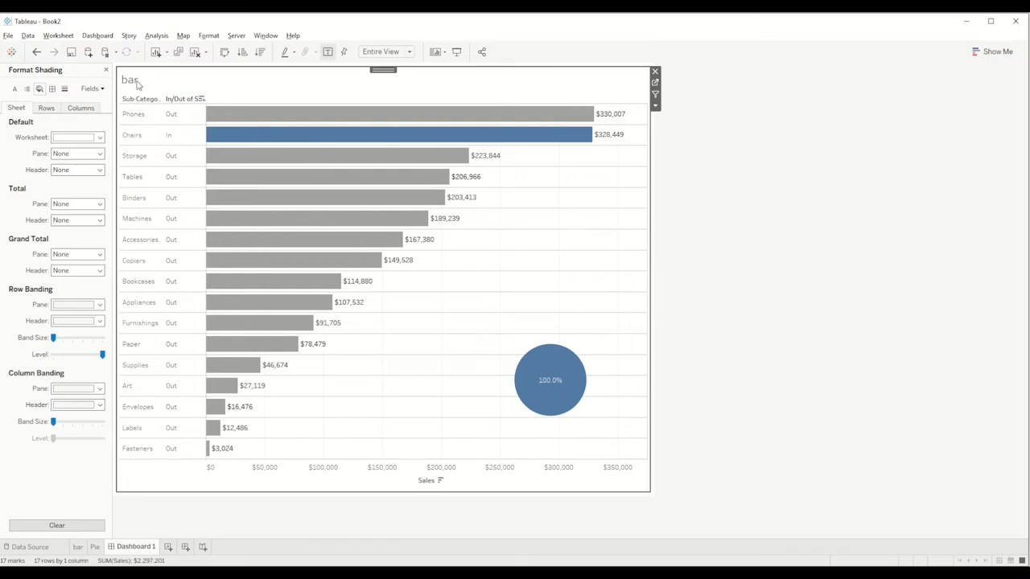
right_click(138, 81)
click(171, 112)
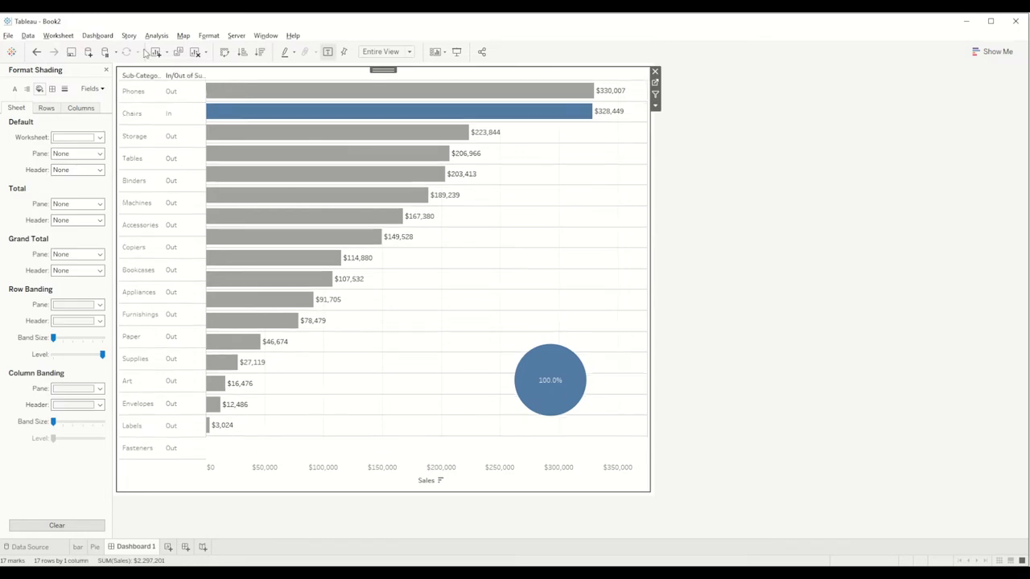
- Start a Change Set Values dashboard action with only the bar sheet as its source
click(97, 35)
click(133, 177)
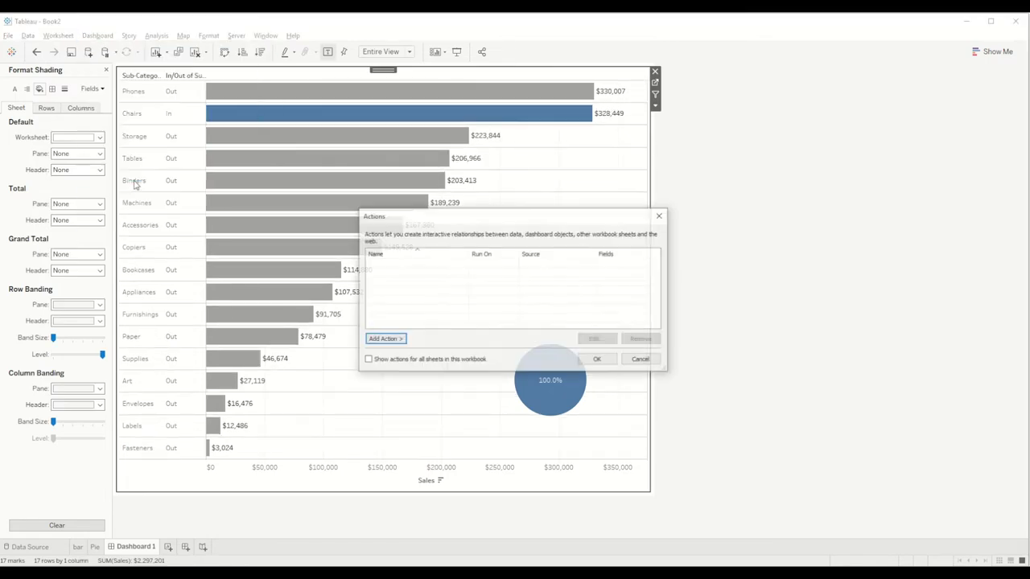
click(385, 339)
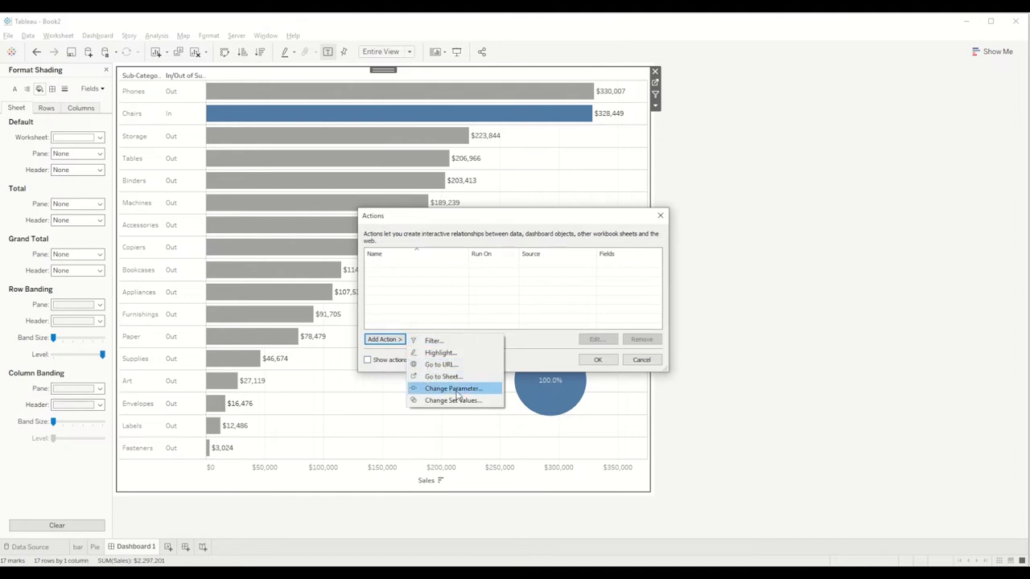
click(467, 400)
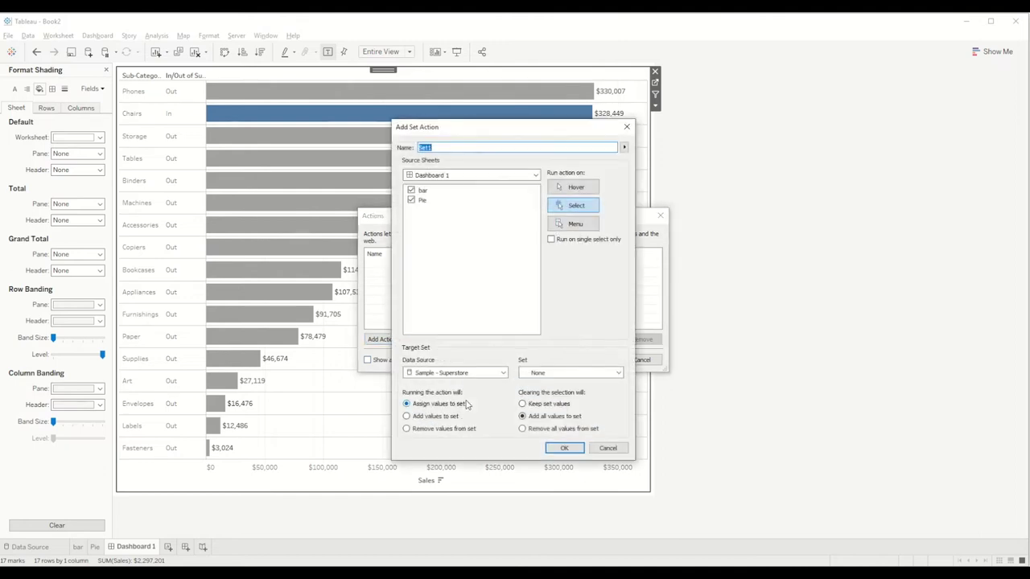
click(411, 201)
- Choose Sub Category Set as the target set of the set action, keeping the dialog clear of the dashboard
drag(480, 132, 517, 105)
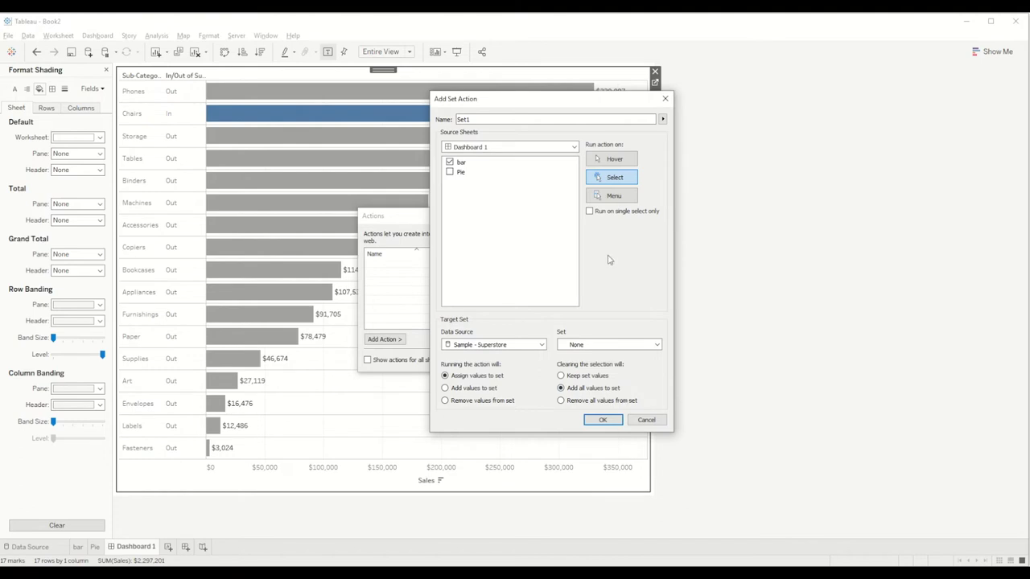
drag(567, 102, 853, 102)
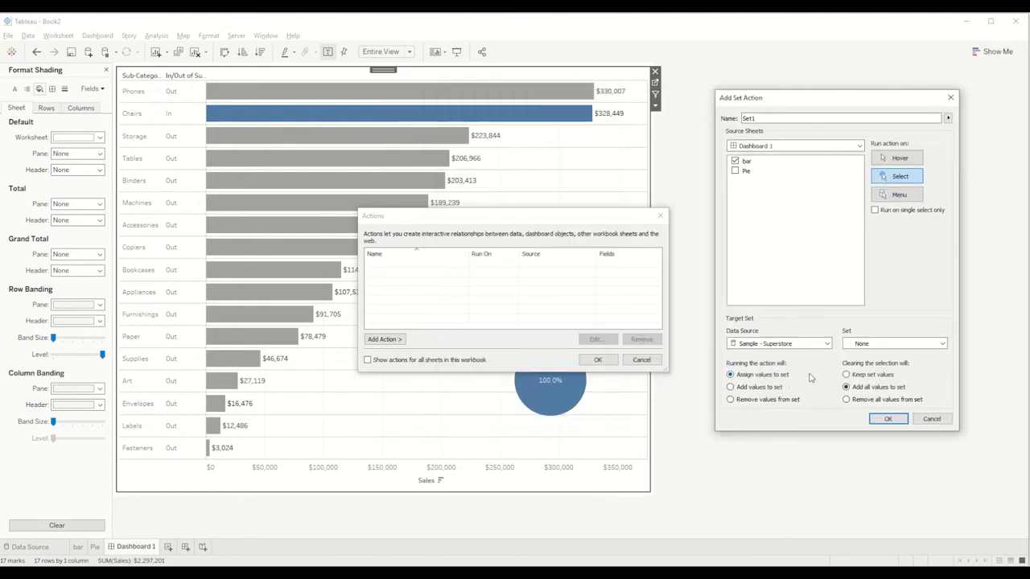
click(857, 346)
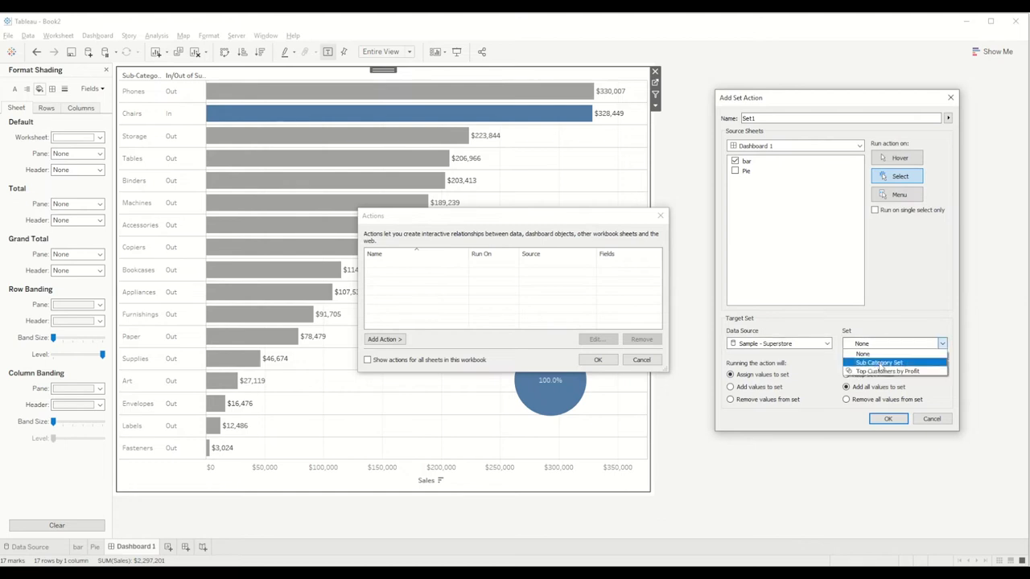
click(880, 363)
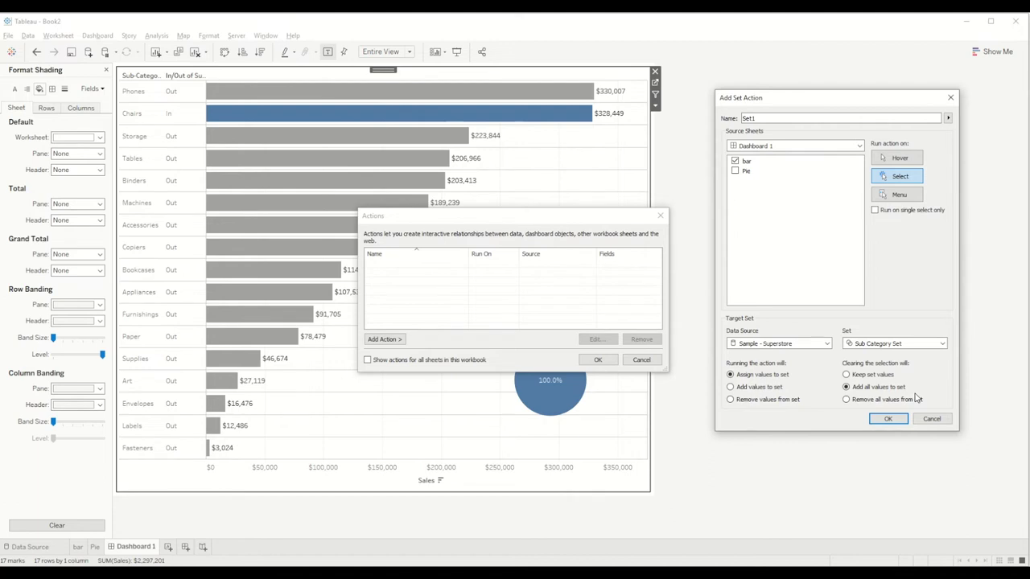
- Save the set action and add a highlight action with bar as the only source and target sheet, targeting only the True field
click(898, 422)
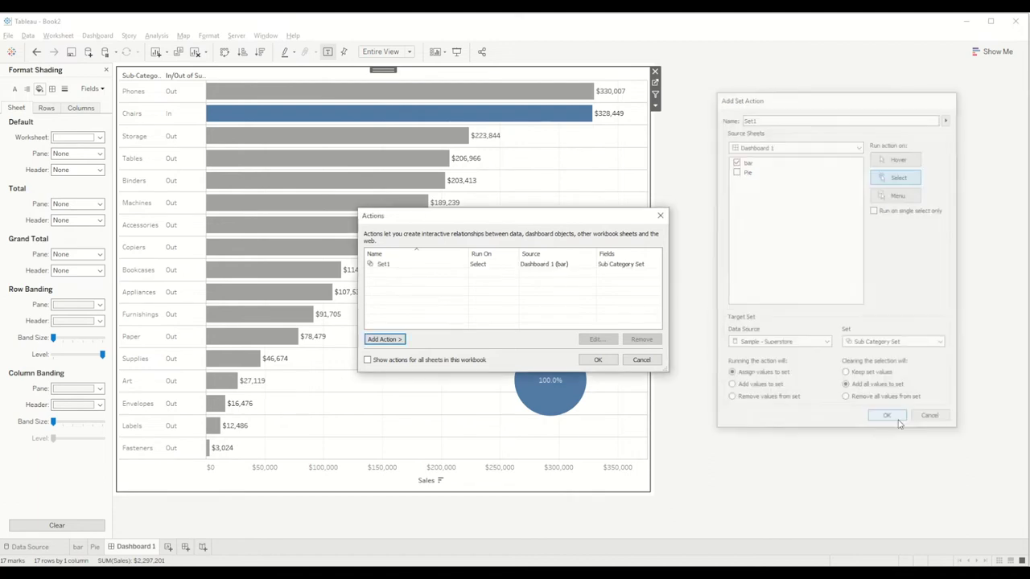
click(384, 339)
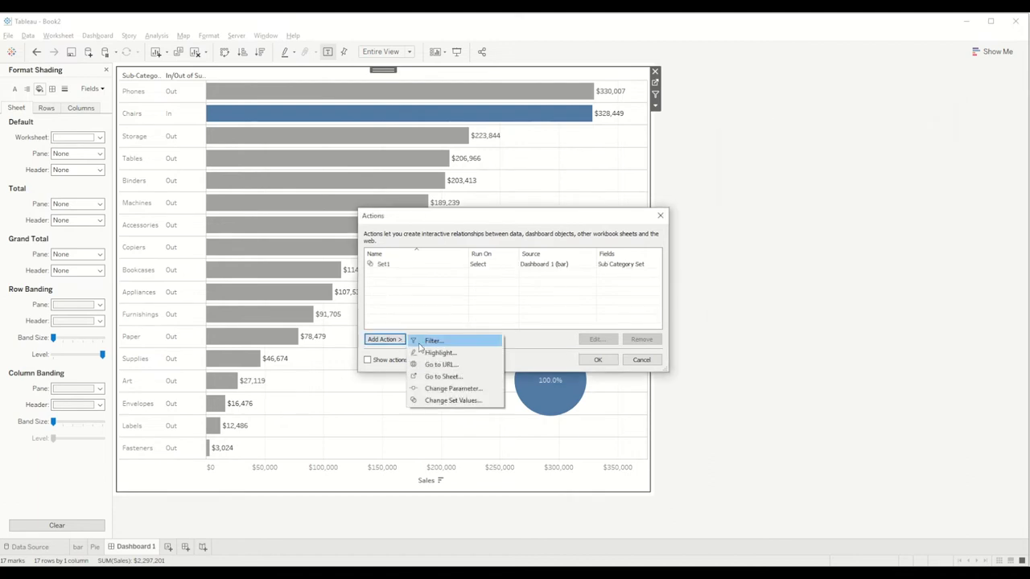
click(429, 351)
click(412, 209)
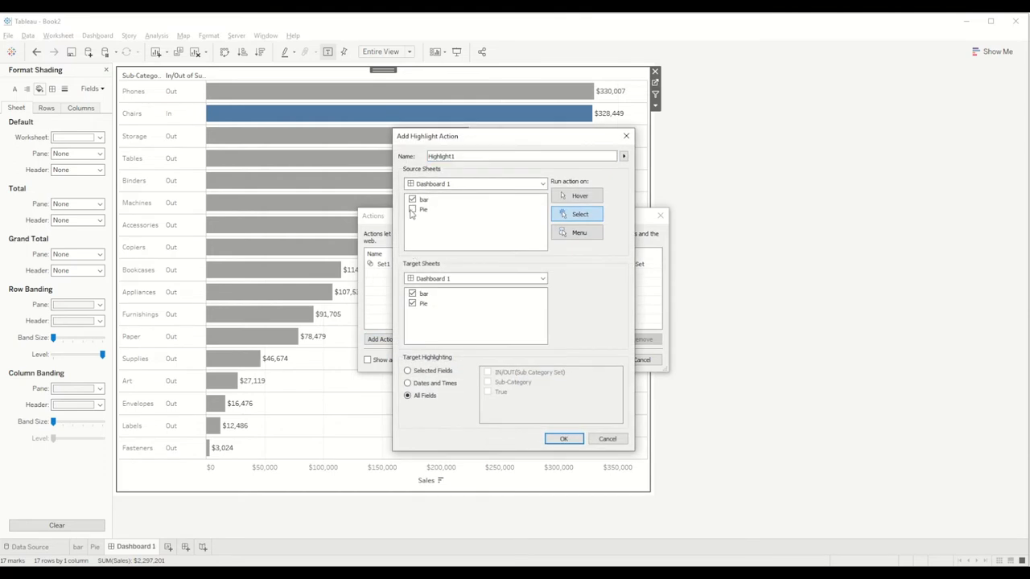
click(411, 303)
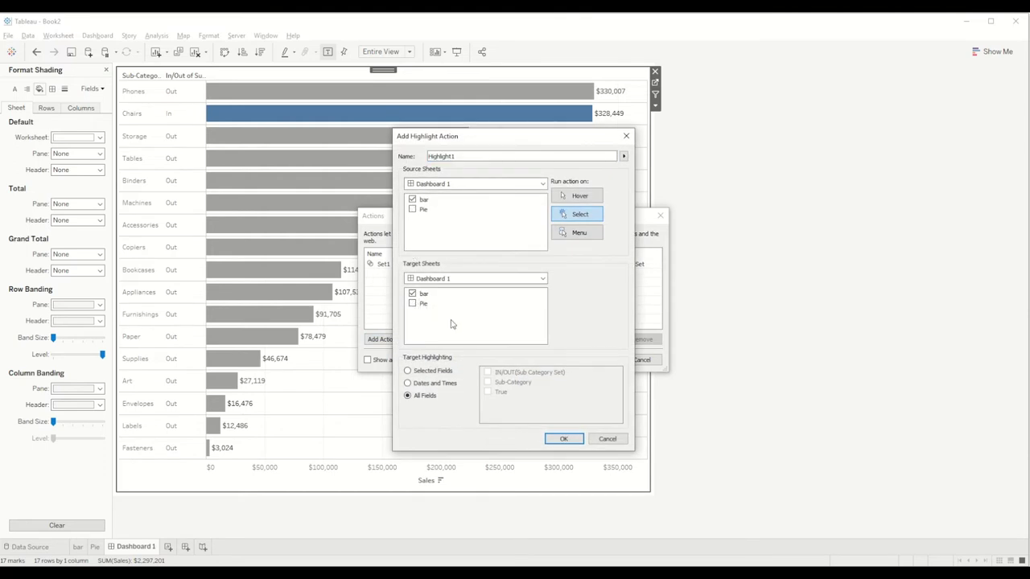
click(435, 375)
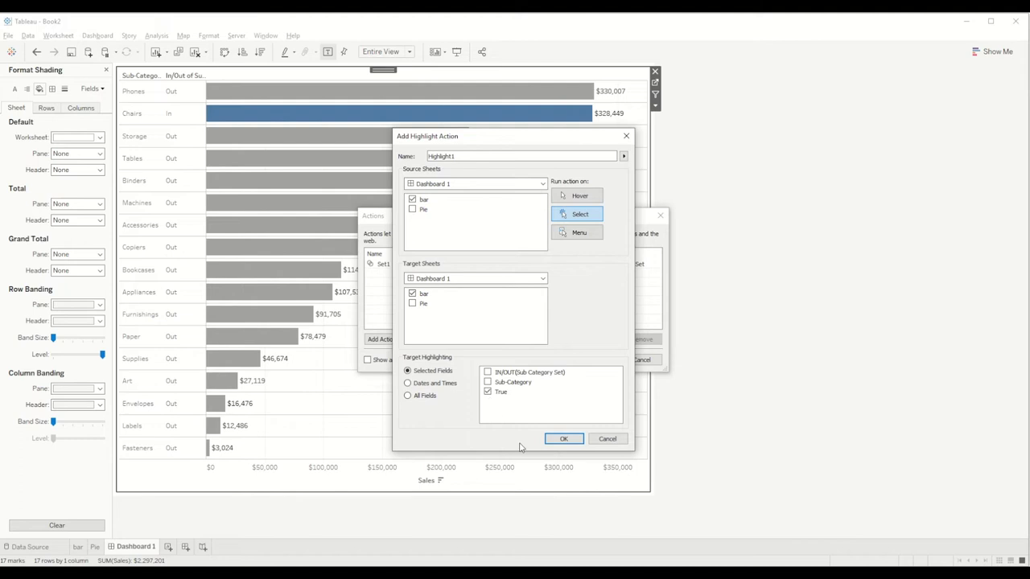
click(564, 440)
click(597, 359)
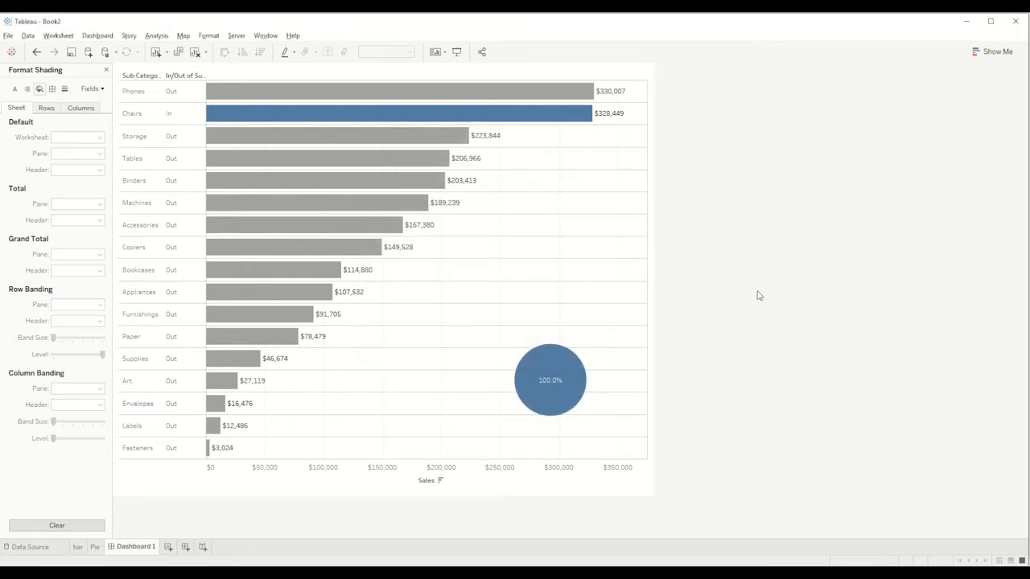
- Test the dashboard actions by selecting individual bars from Tables down to Furnishings and back up to Bookcases, checking the pie
mouse_move(301, 156)
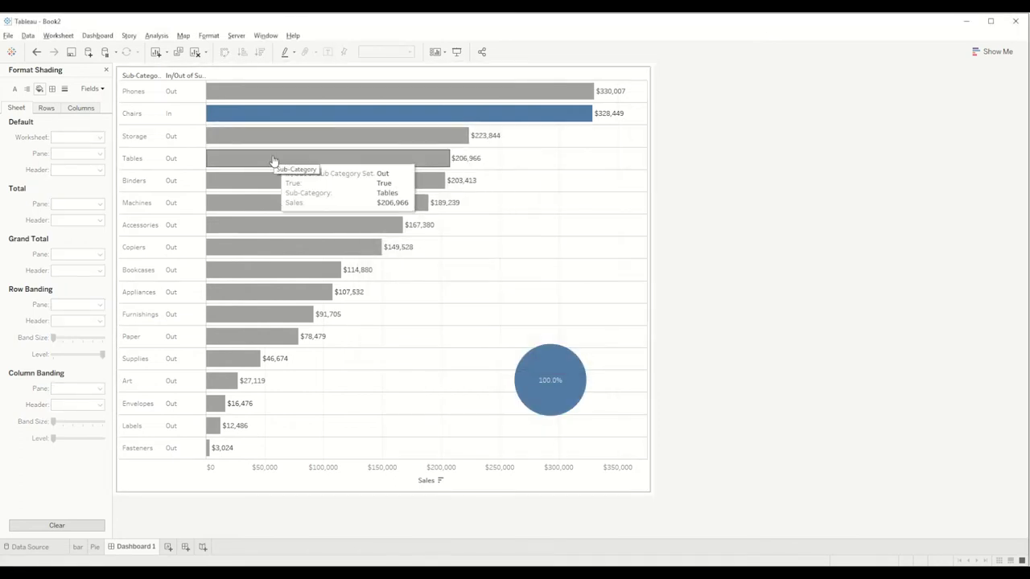
click(274, 161)
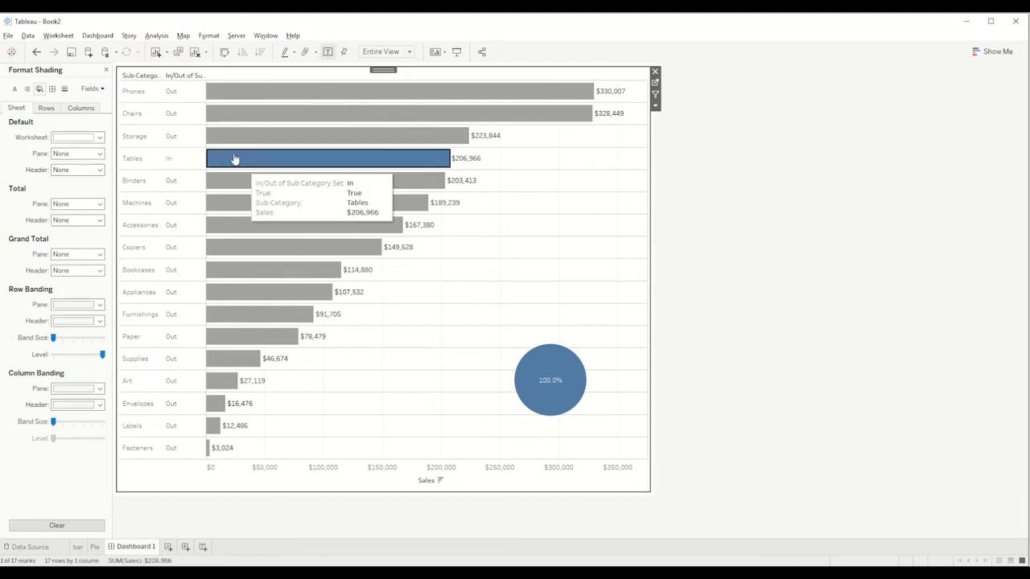
click(230, 187)
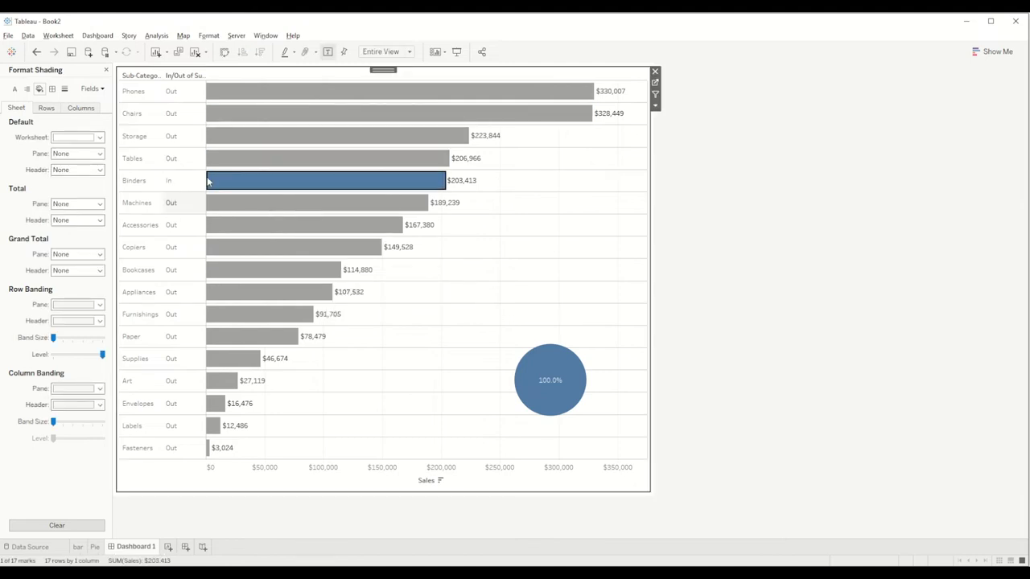
click(240, 228)
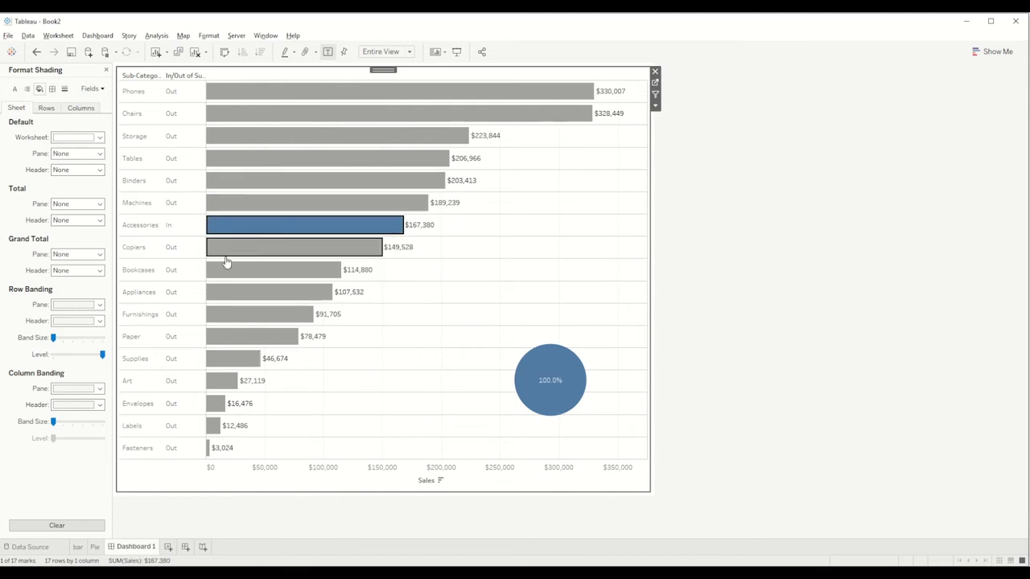
click(227, 254)
click(229, 273)
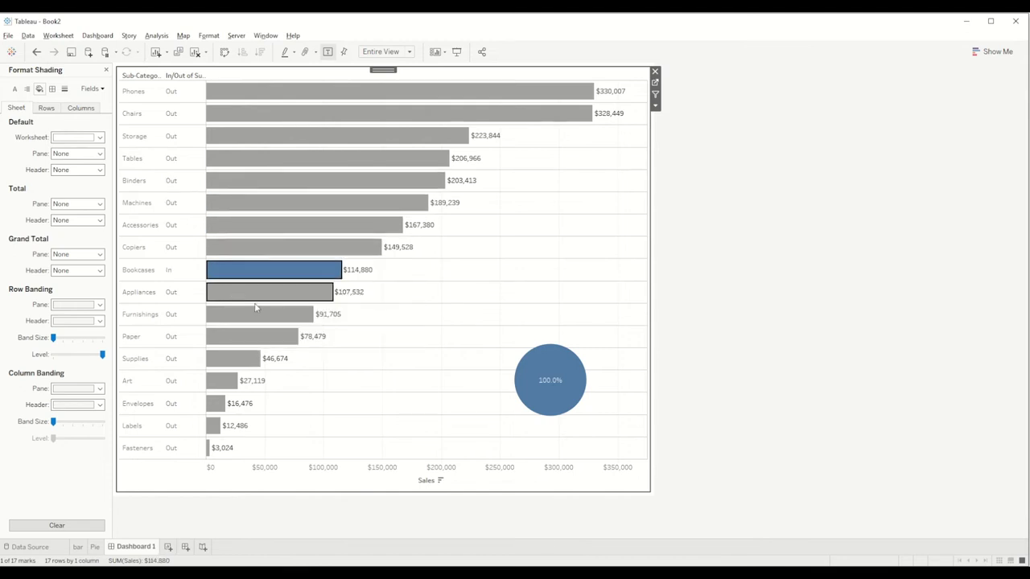
click(231, 319)
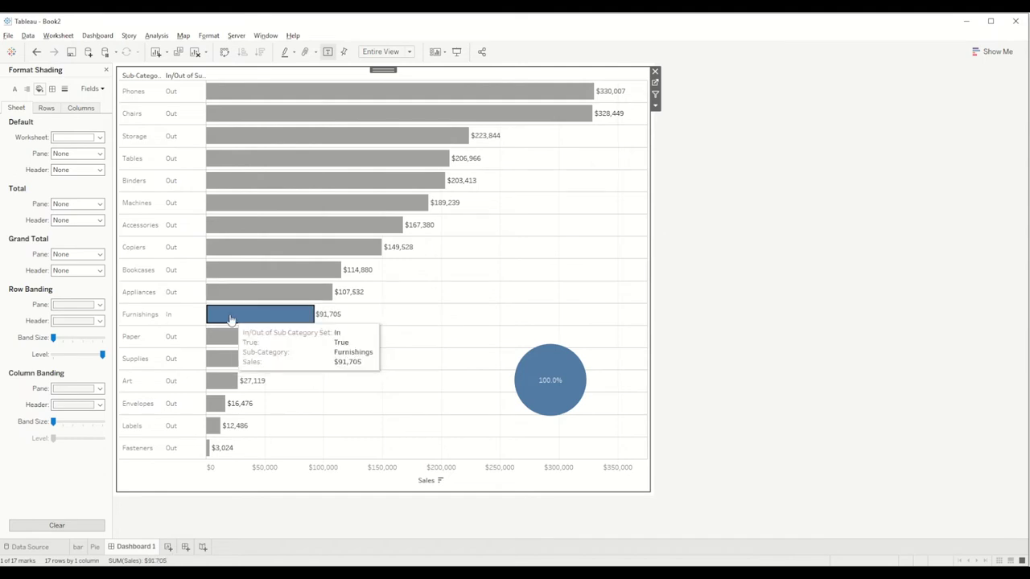
click(245, 292)
click(248, 283)
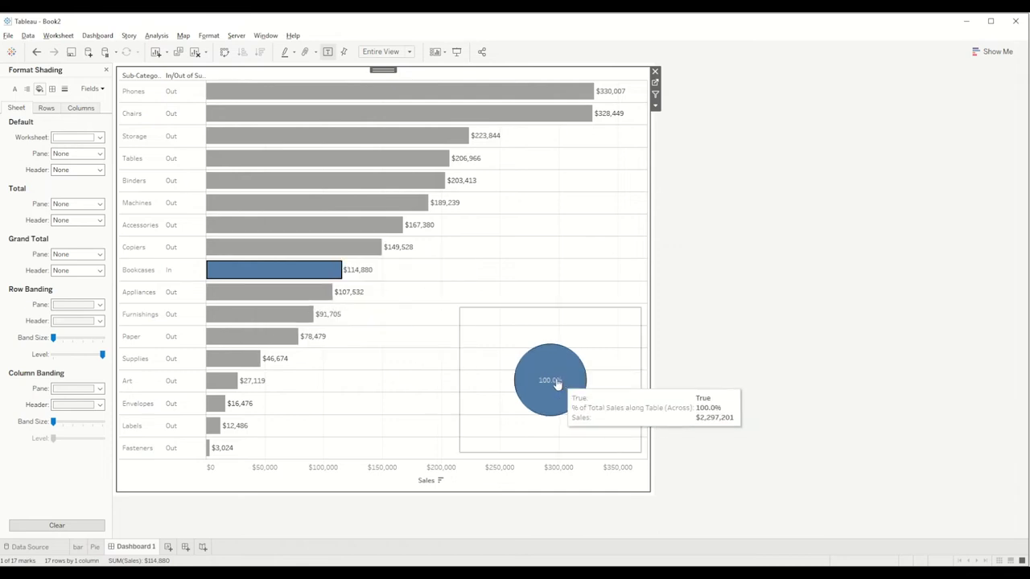
- Edit the Set1 dashboard action to include the Pie sheet as a source sheet too
click(98, 36)
click(156, 174)
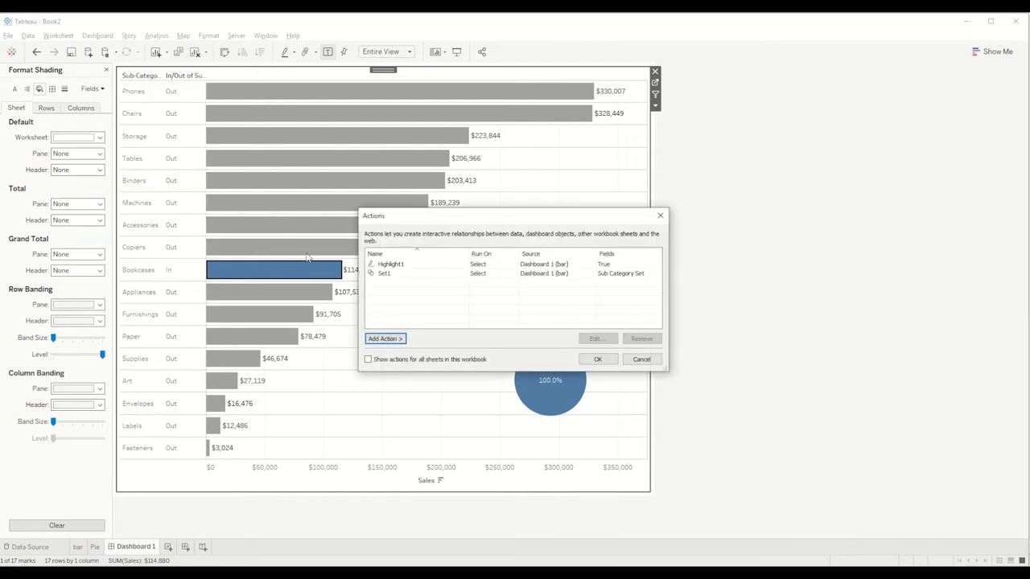
double_click(392, 276)
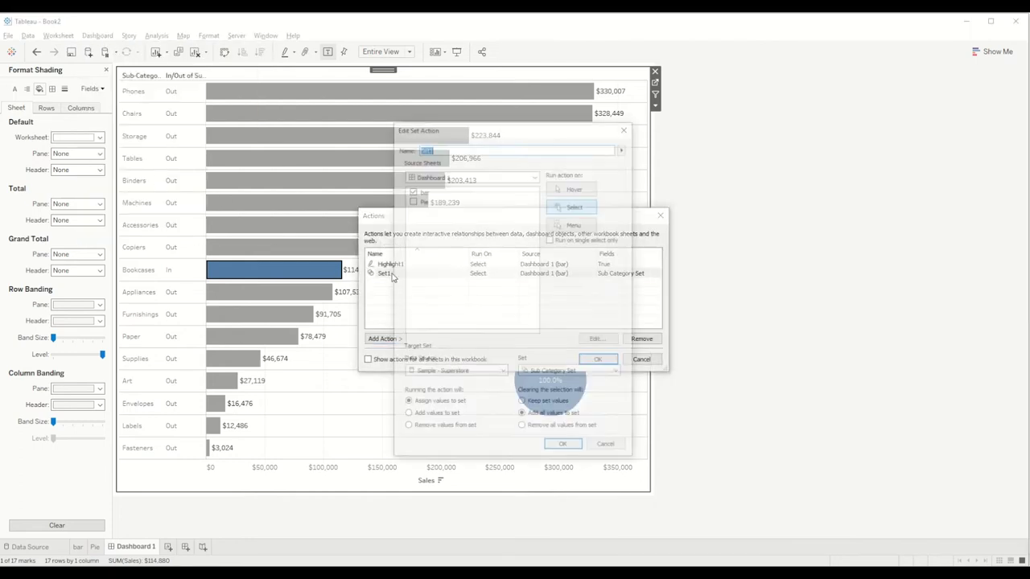
click(411, 200)
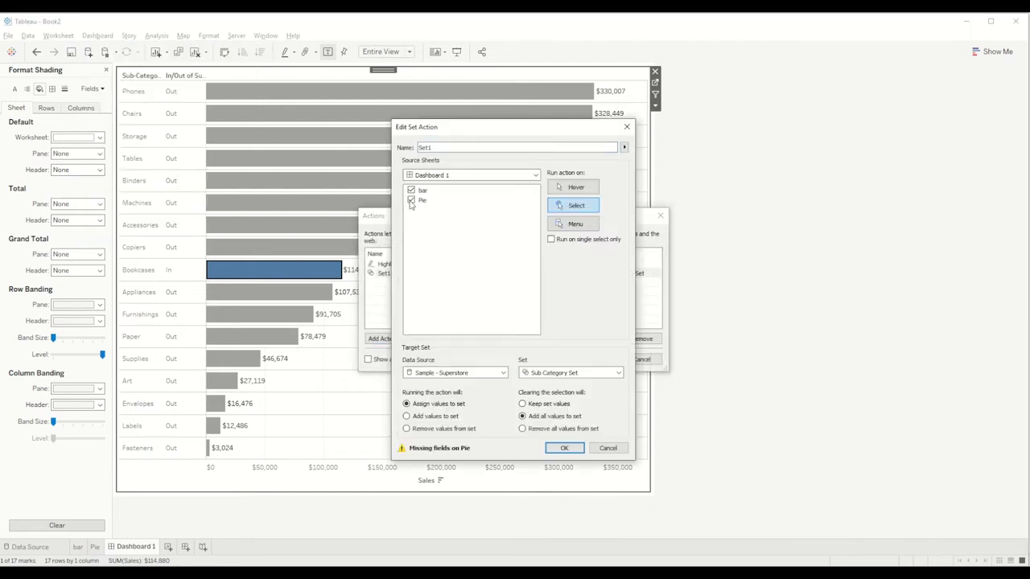
click(566, 448)
click(593, 359)
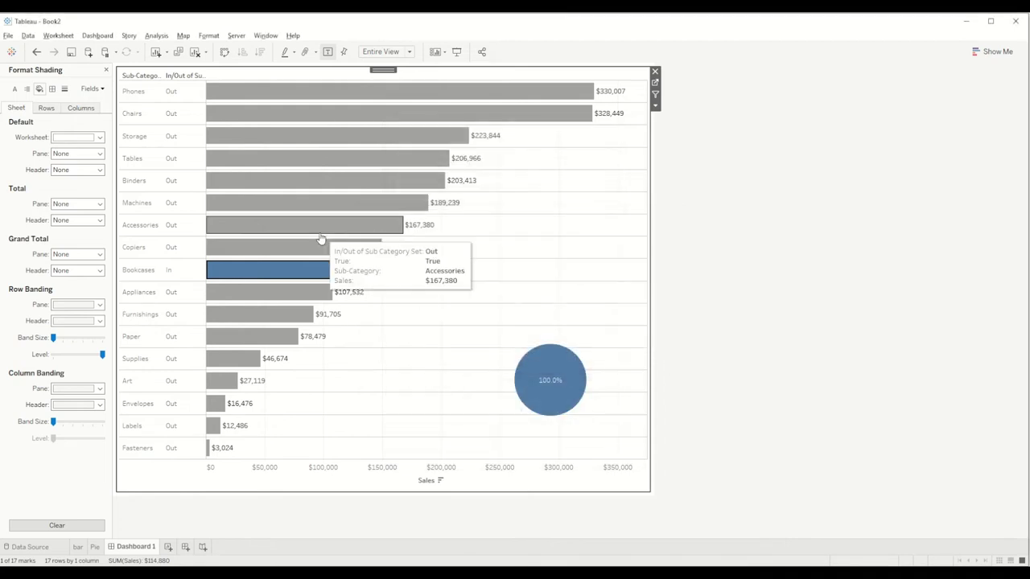
- Select the Accessories, Machines and Copiers bars in turn to check whether the pie responds
click(320, 231)
click(315, 209)
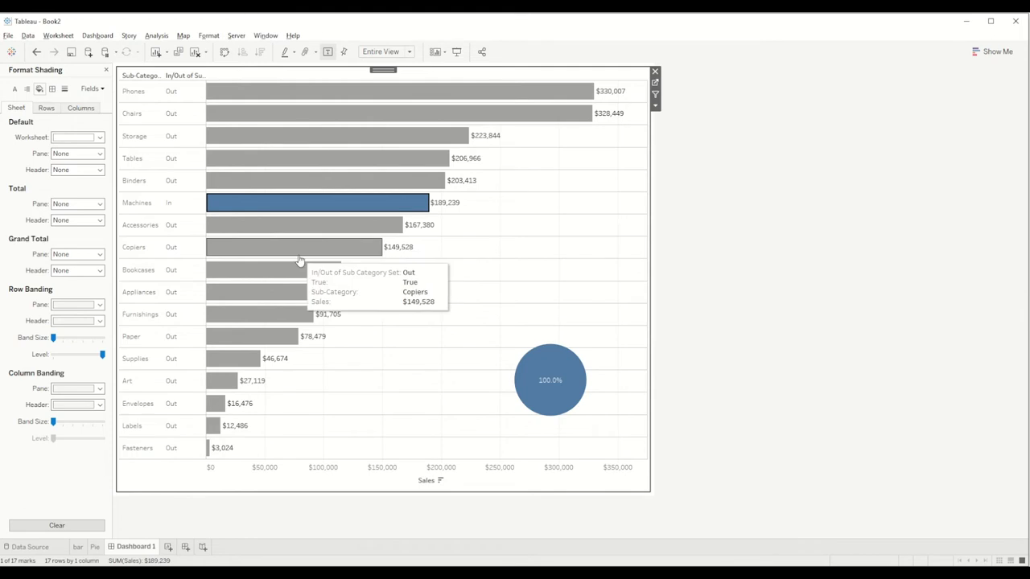
click(303, 251)
- Open the Pie worksheet from the dashboard and colour the pie by Sub Category Set
click(619, 343)
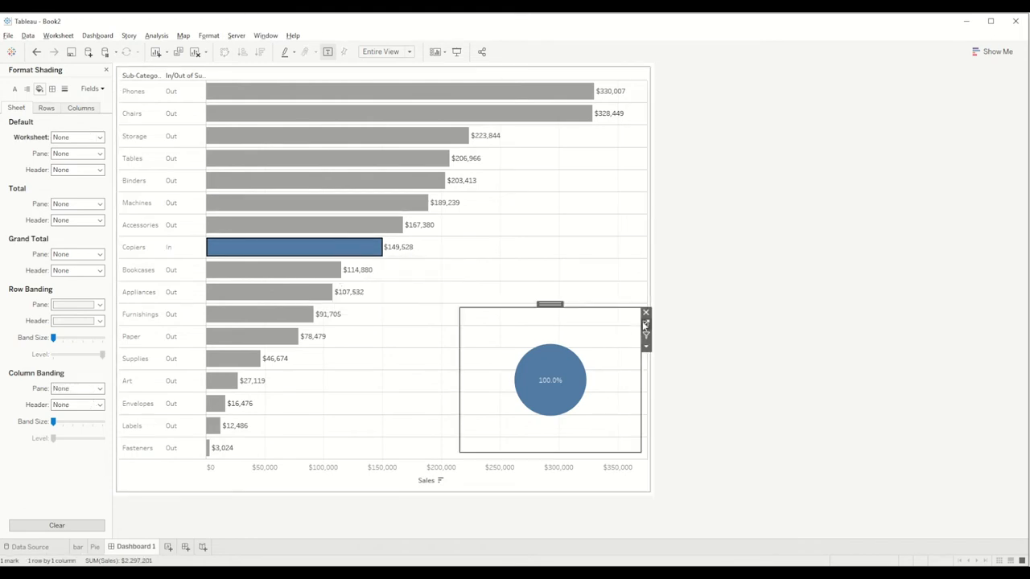
click(648, 327)
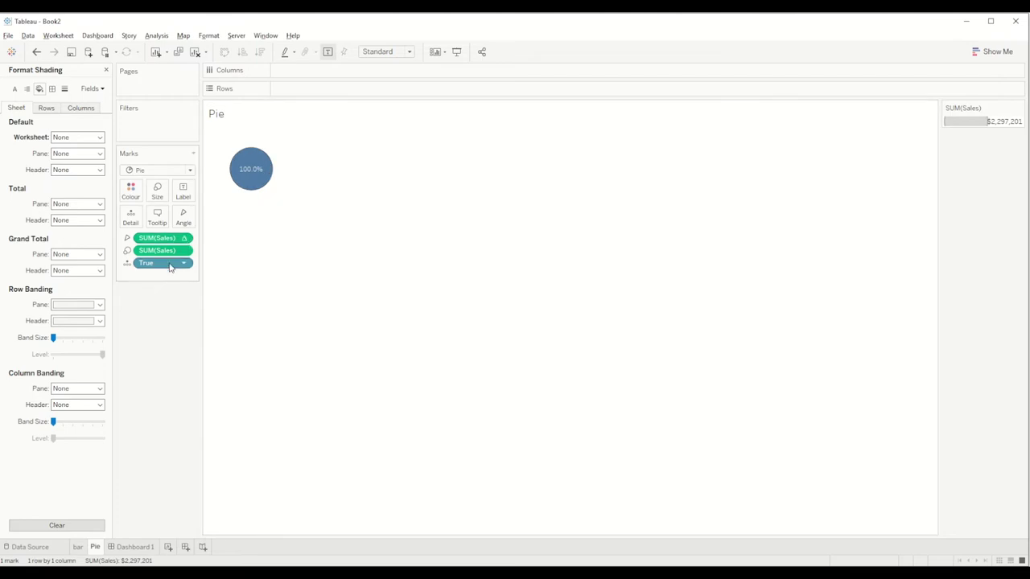
click(105, 70)
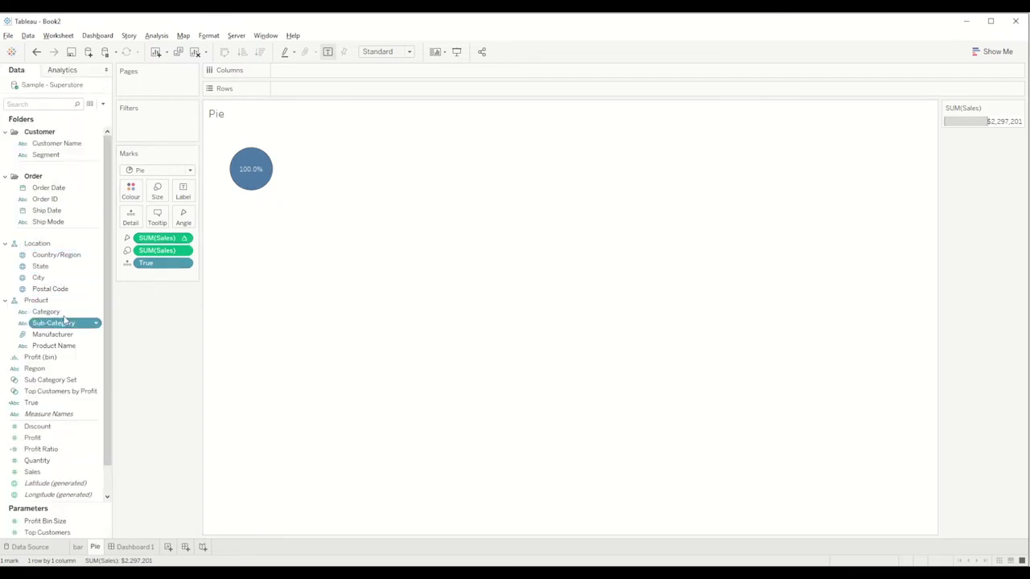
drag(58, 322, 38, 287)
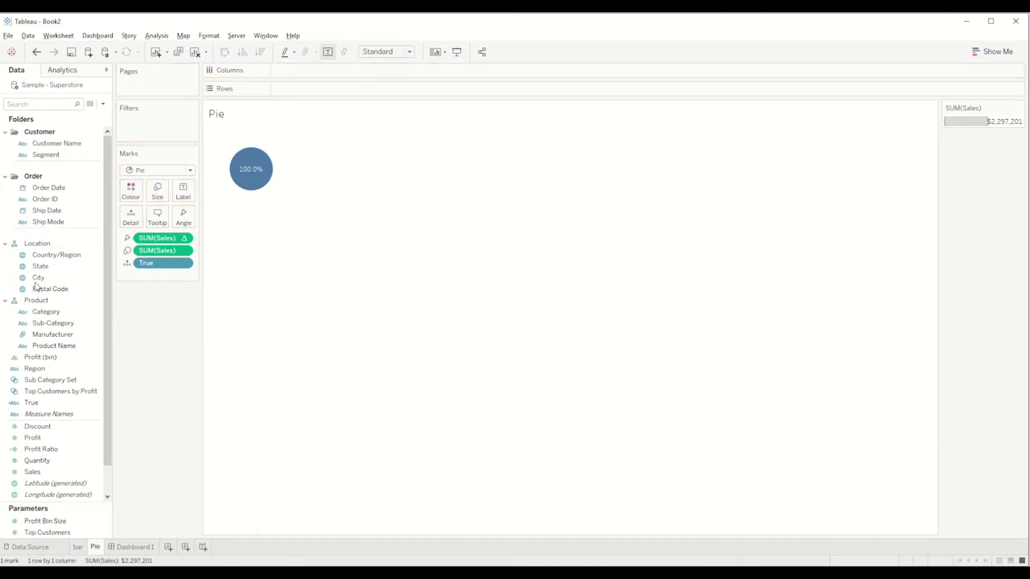
drag(49, 379, 134, 192)
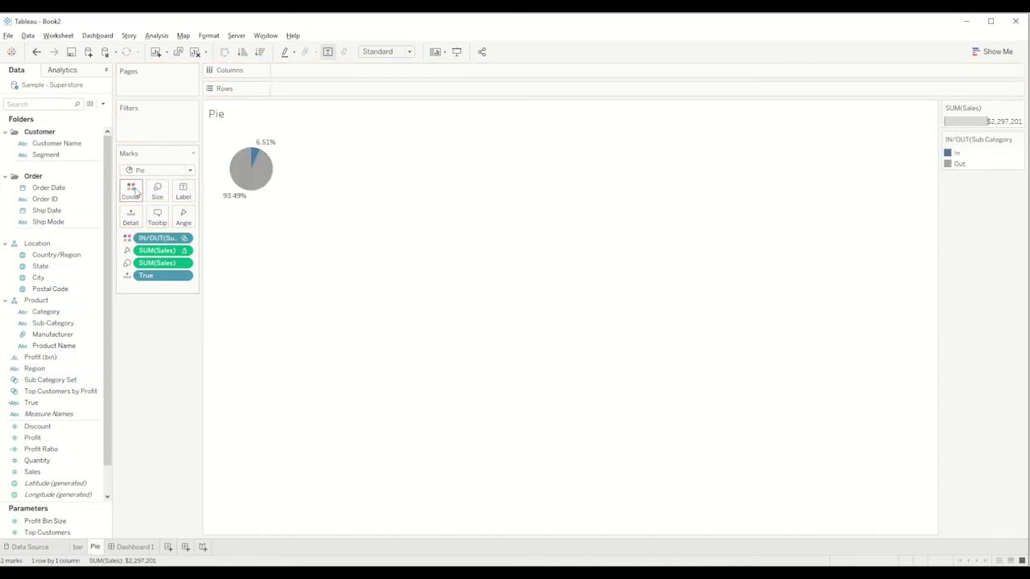
- Return to Dashboard 1 and test the pie by selecting bars between Accessories and Tables, finishing by clearing the selection
click(133, 547)
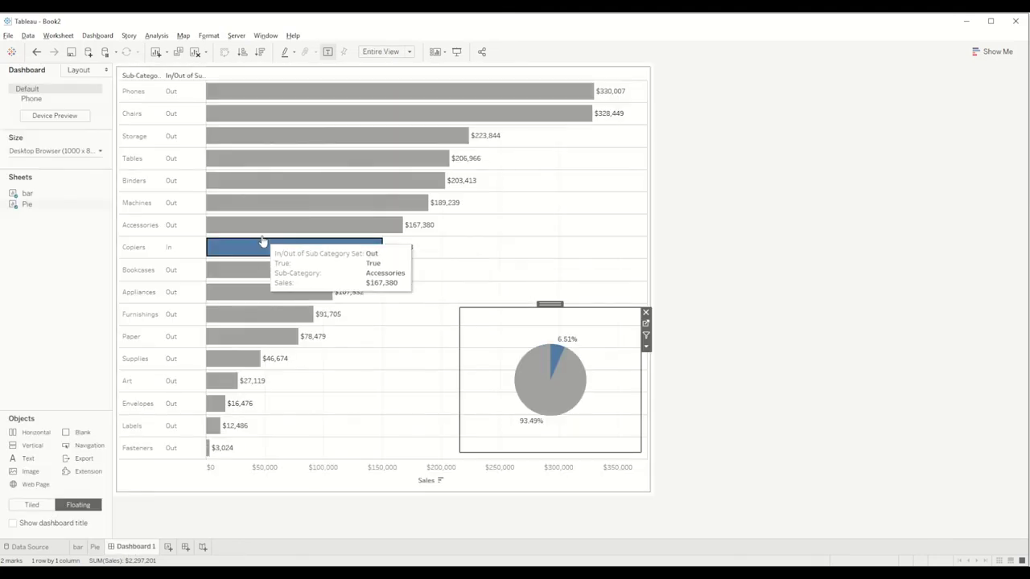
click(327, 225)
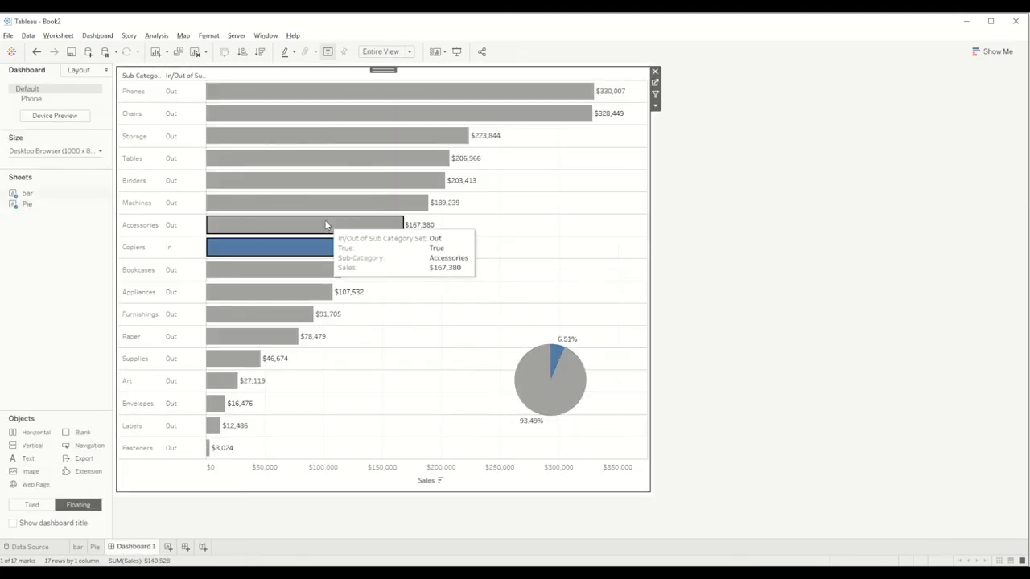
click(331, 205)
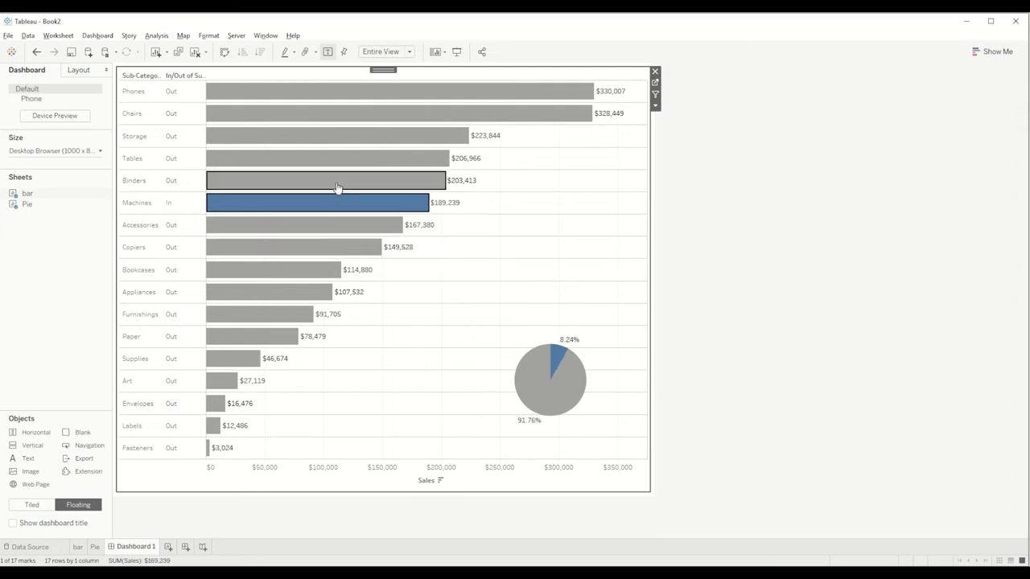
click(338, 185)
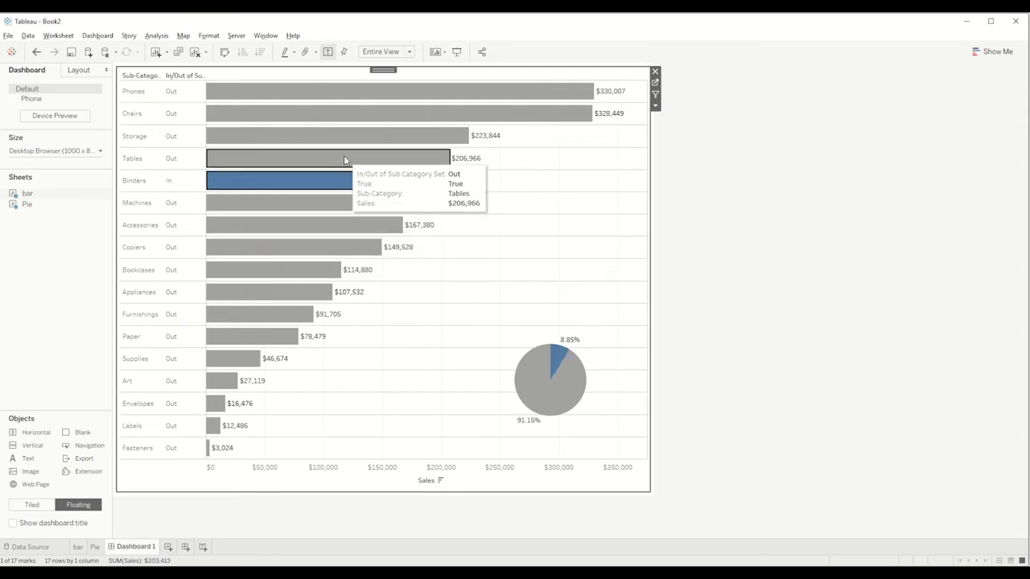
click(302, 161)
click(281, 180)
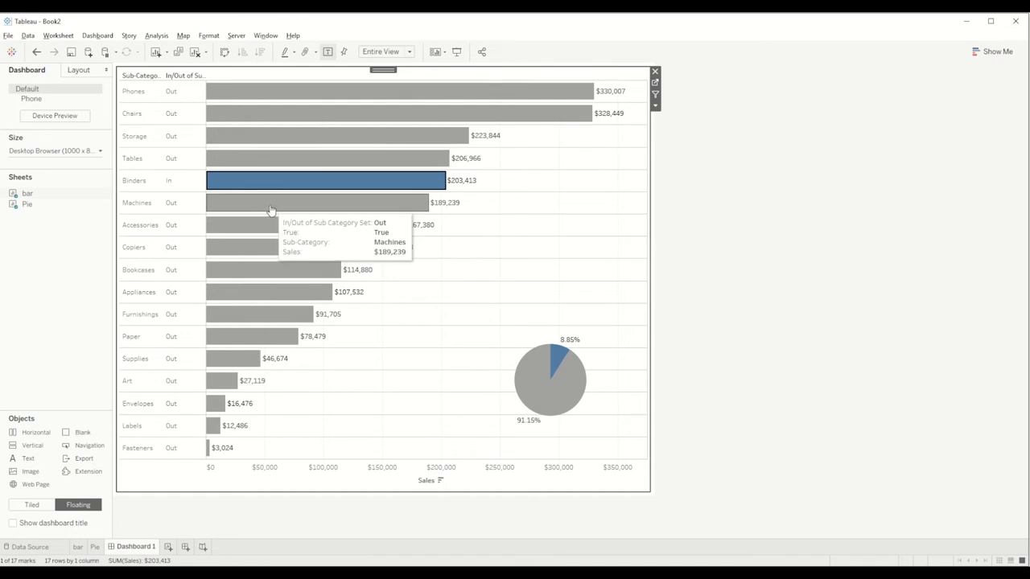
click(270, 208)
click(265, 225)
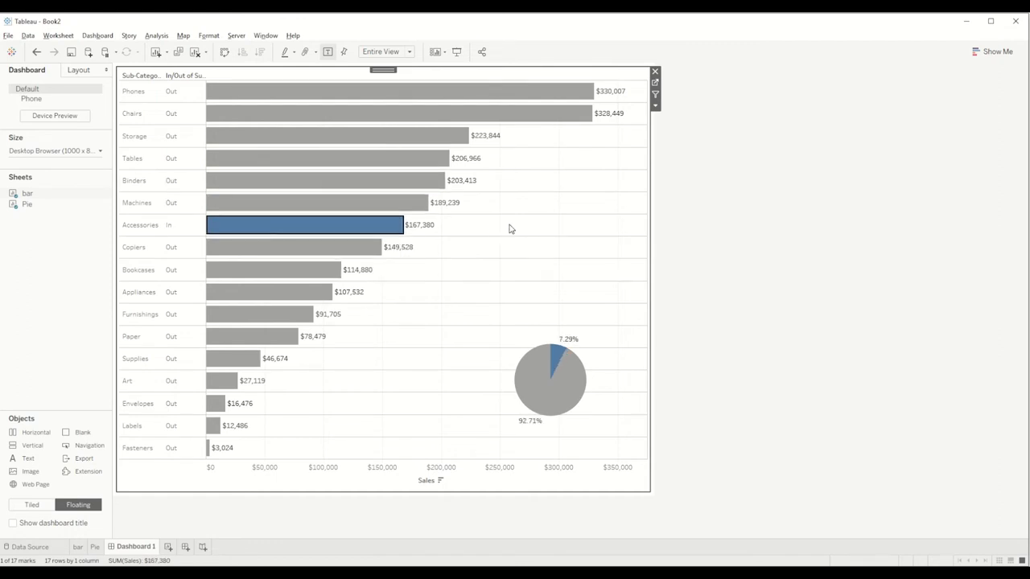
click(515, 227)
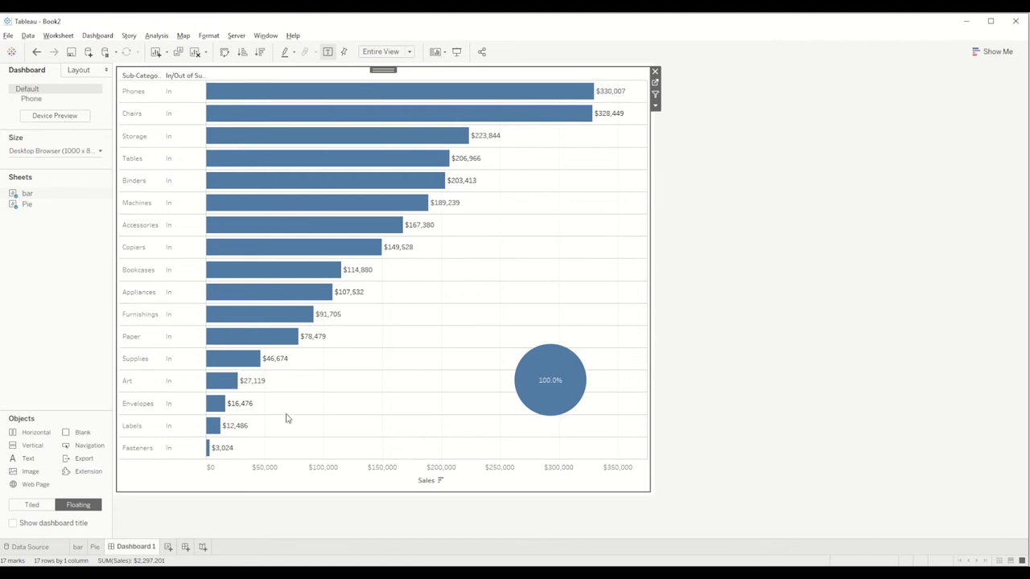
- Change the Set1 action to add values to the set when run and keep set values when the selection is cleared
click(97, 37)
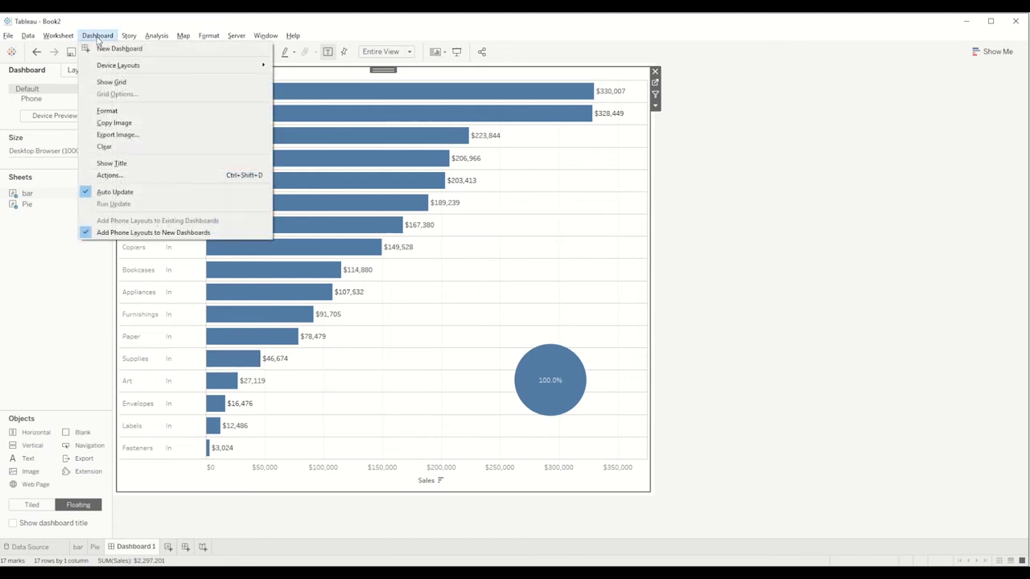
click(135, 177)
double_click(406, 273)
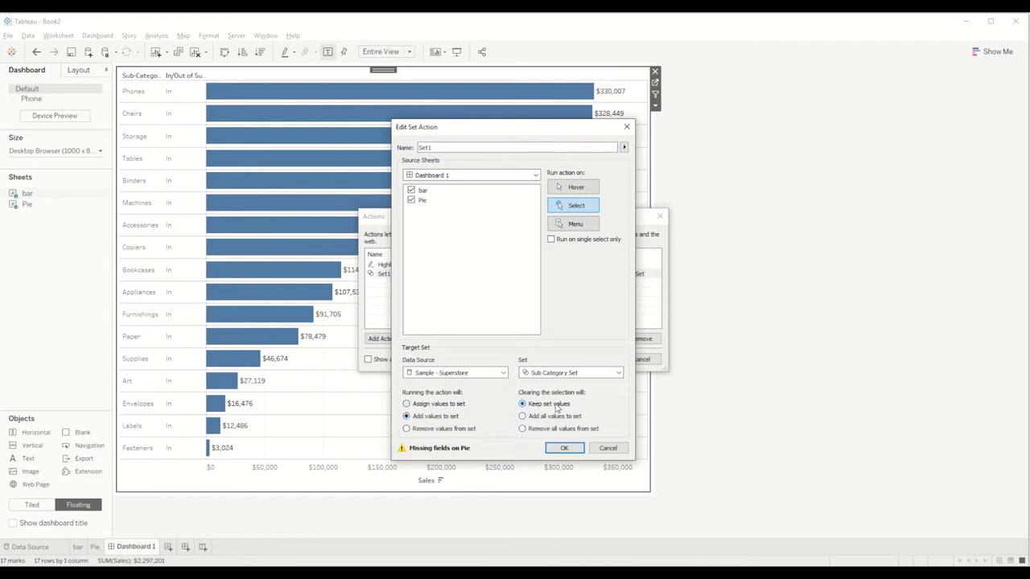
click(564, 448)
click(597, 360)
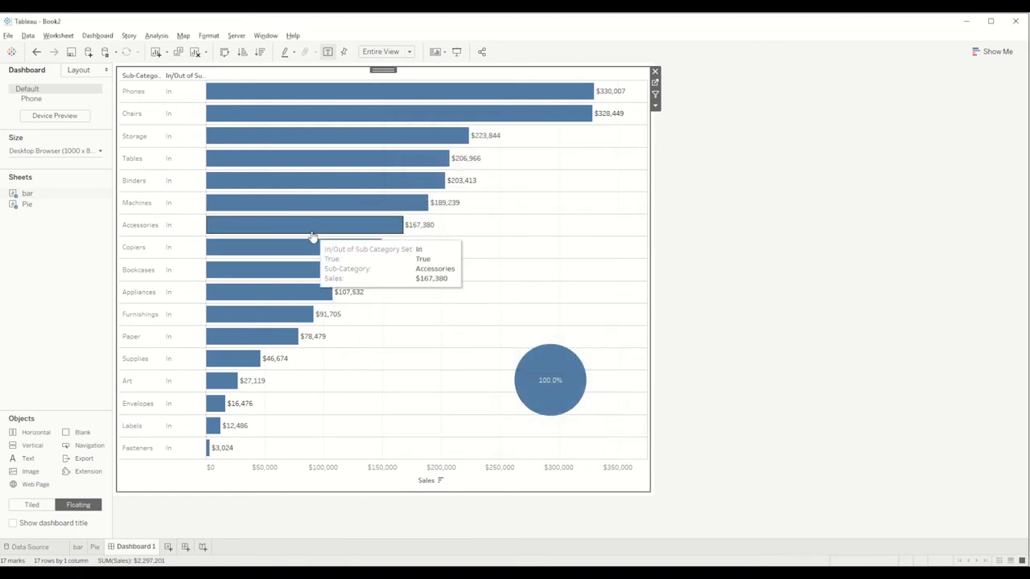
- Select the Accessories bar and clear the selection to test the edited set action
click(310, 229)
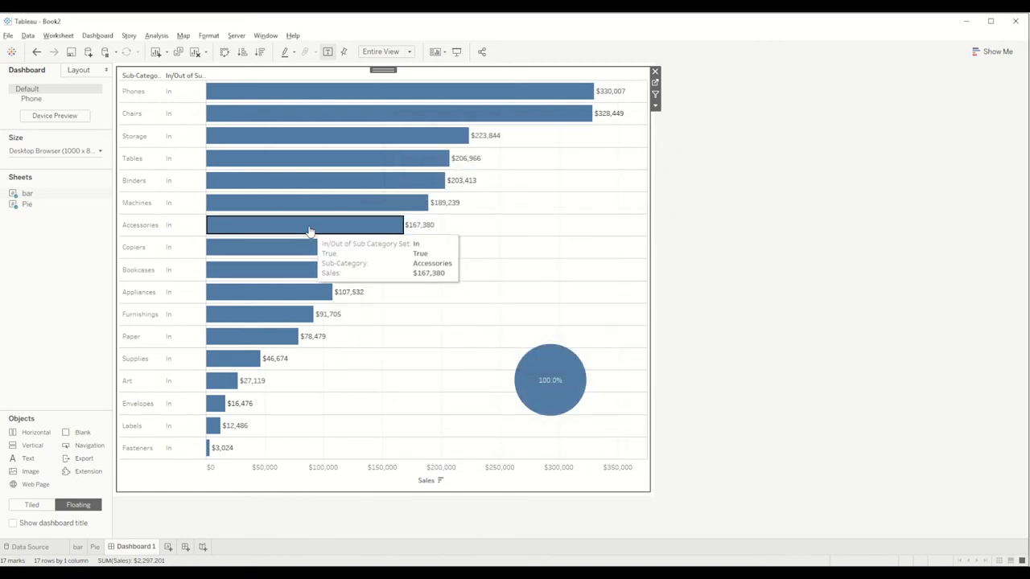
click(544, 247)
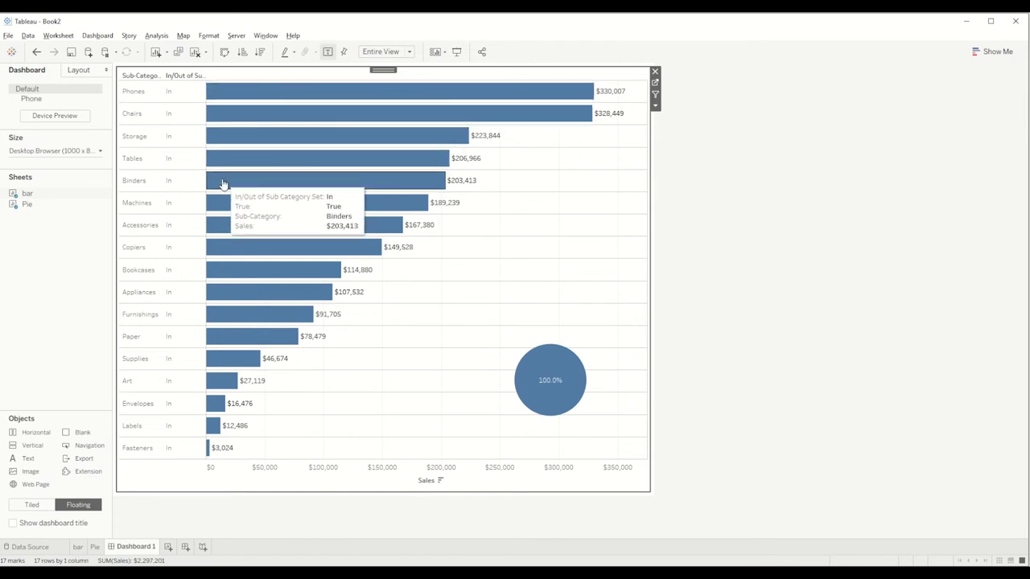
- Open the bar worksheet from the dashboard and edit Sub Category Set to select from the list with no members
click(655, 82)
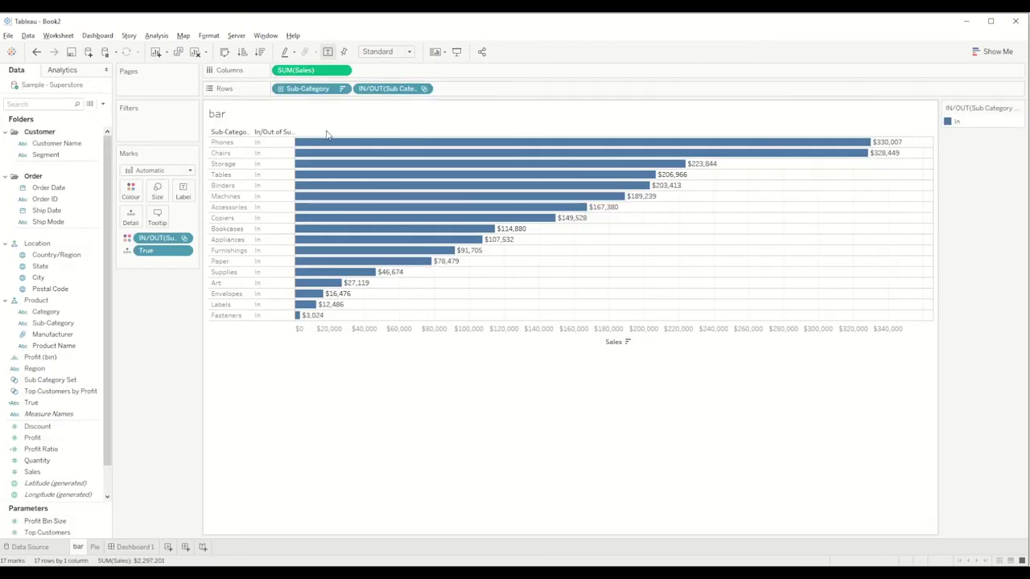
click(186, 240)
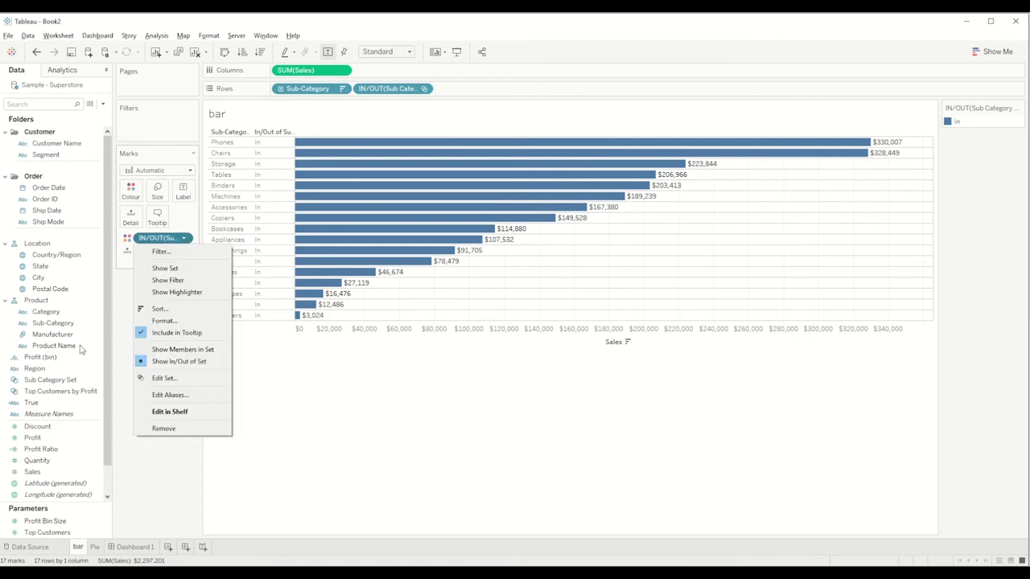
click(115, 355)
right_click(79, 377)
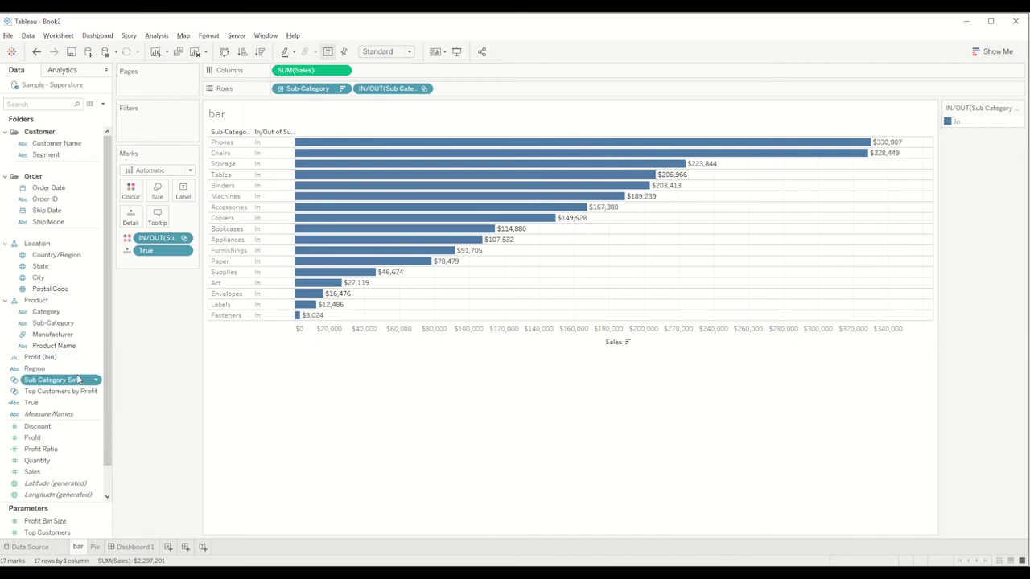
click(109, 201)
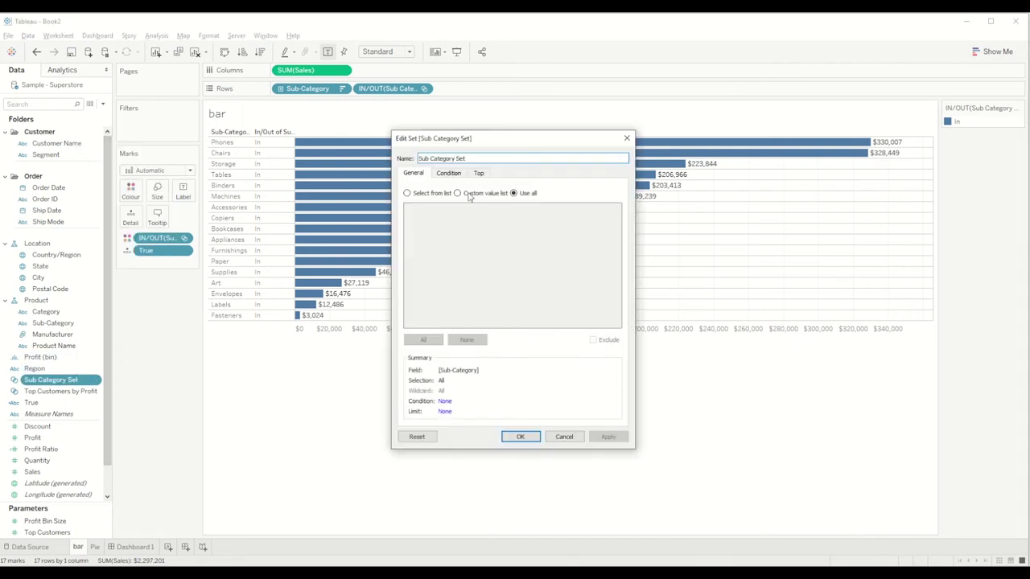
click(423, 194)
click(476, 339)
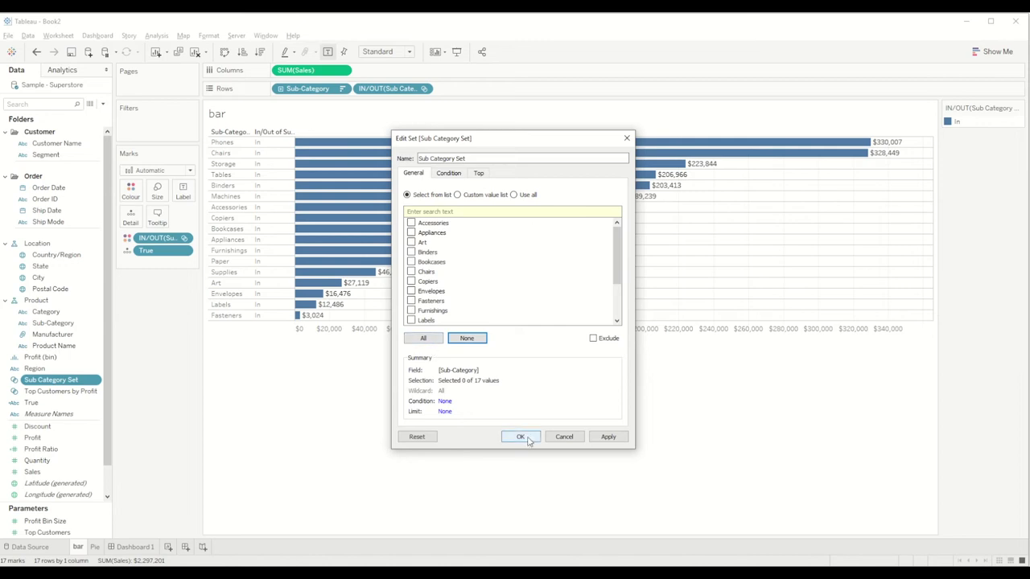
click(521, 436)
- Return to Dashboard 1 and test adding values to the set by selecting bars one after another from Paper up to Storage
click(143, 549)
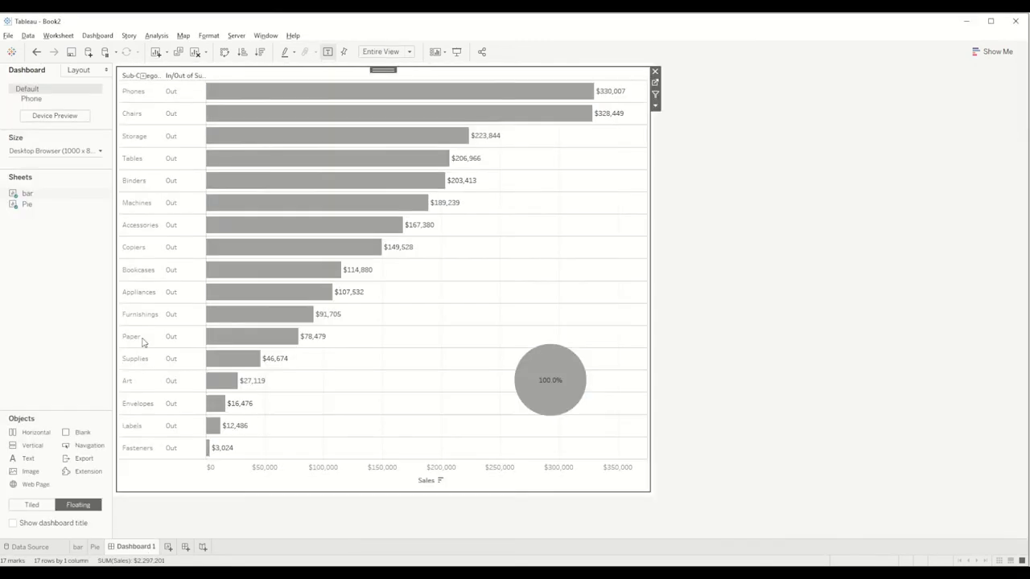
click(281, 338)
click(275, 319)
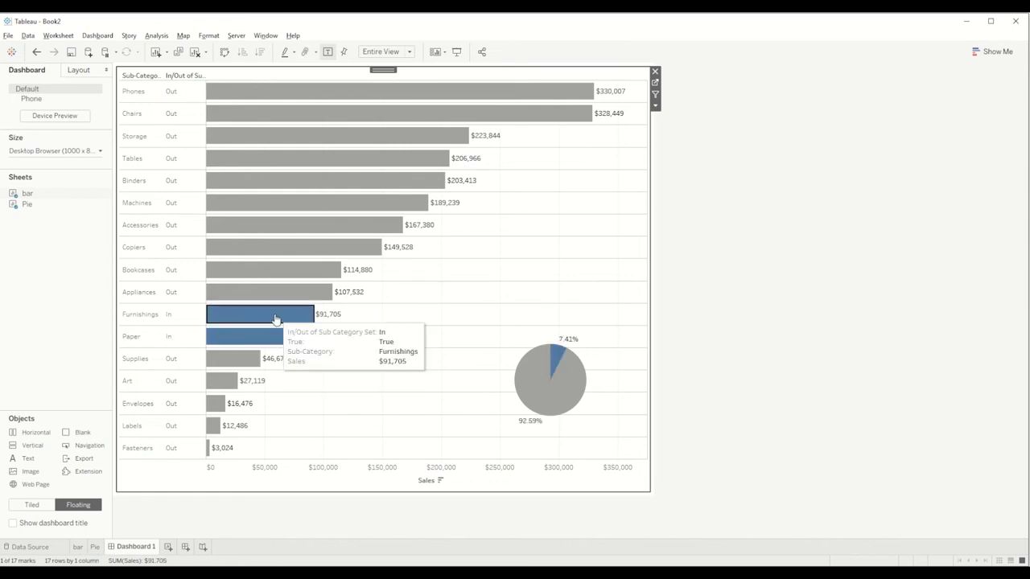
click(289, 299)
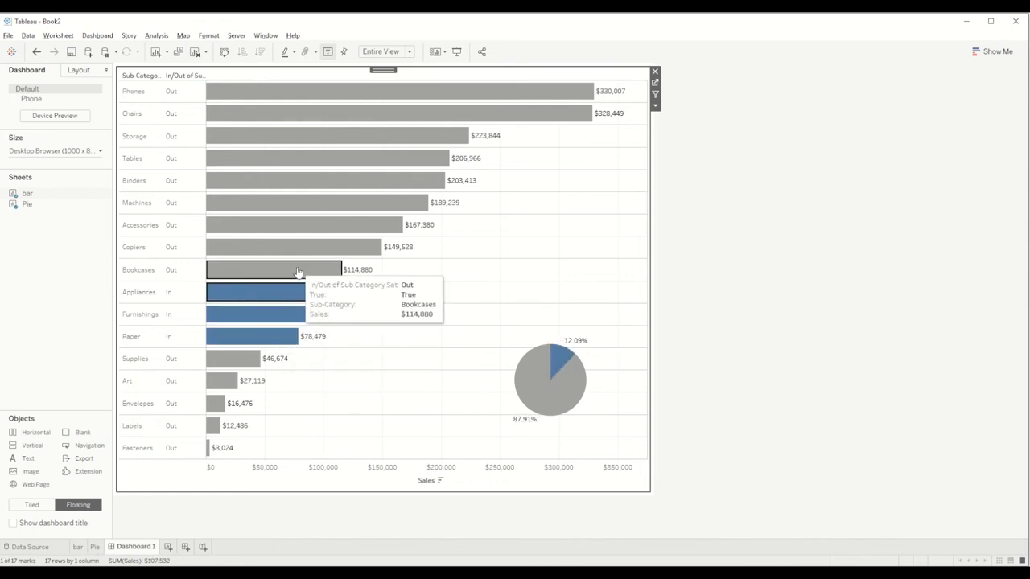
click(299, 271)
click(300, 249)
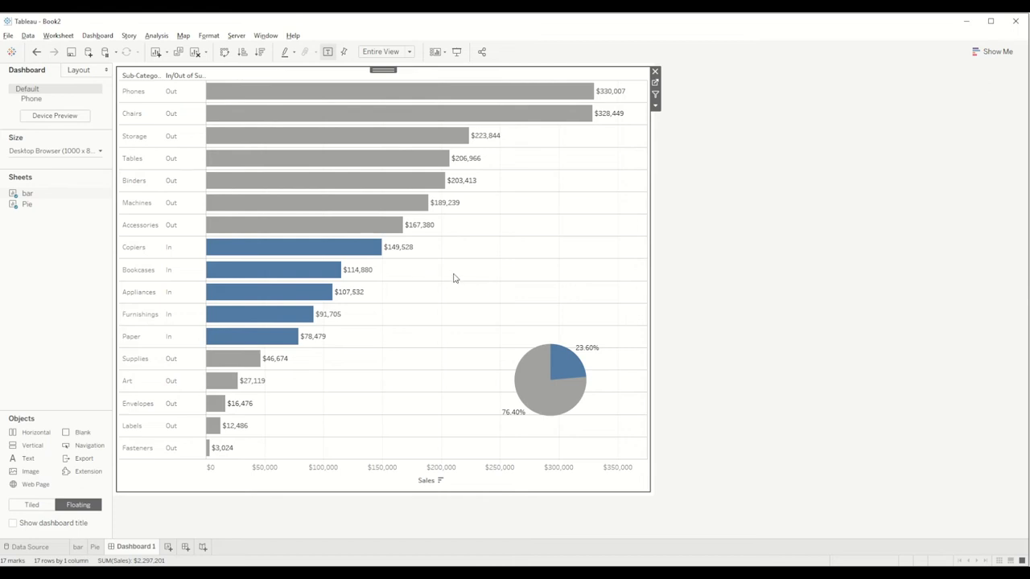
click(394, 223)
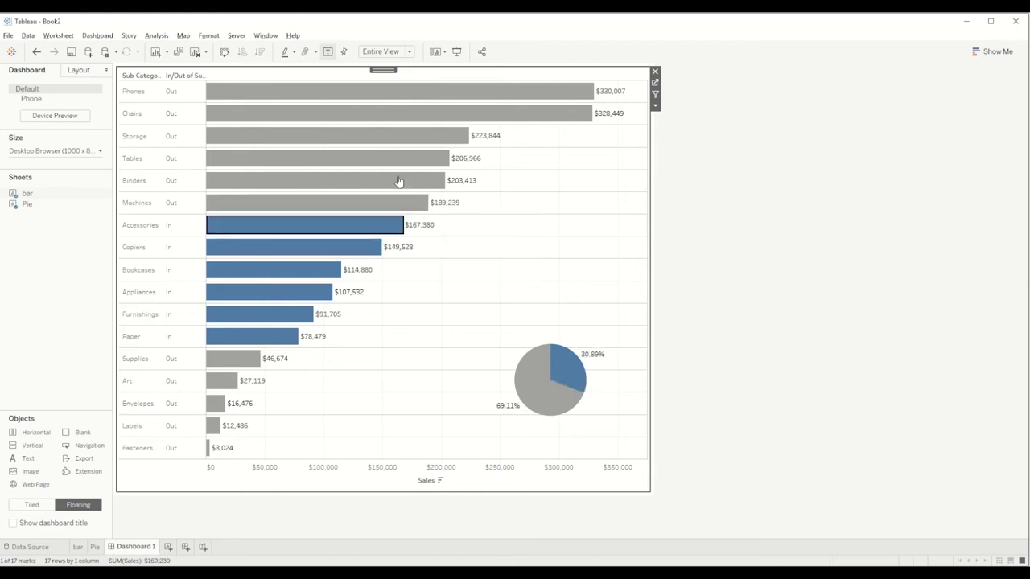
click(398, 181)
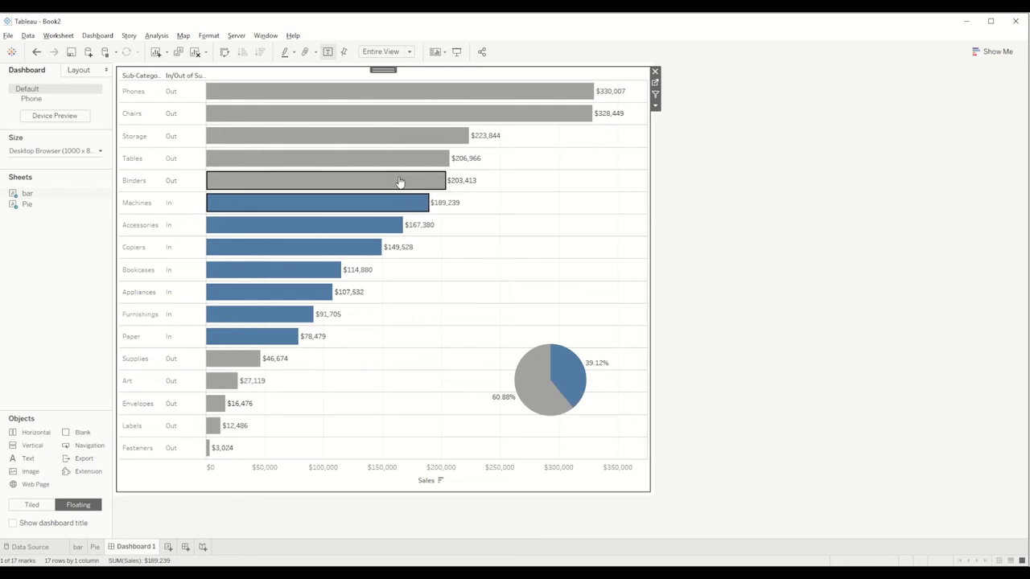
click(430, 142)
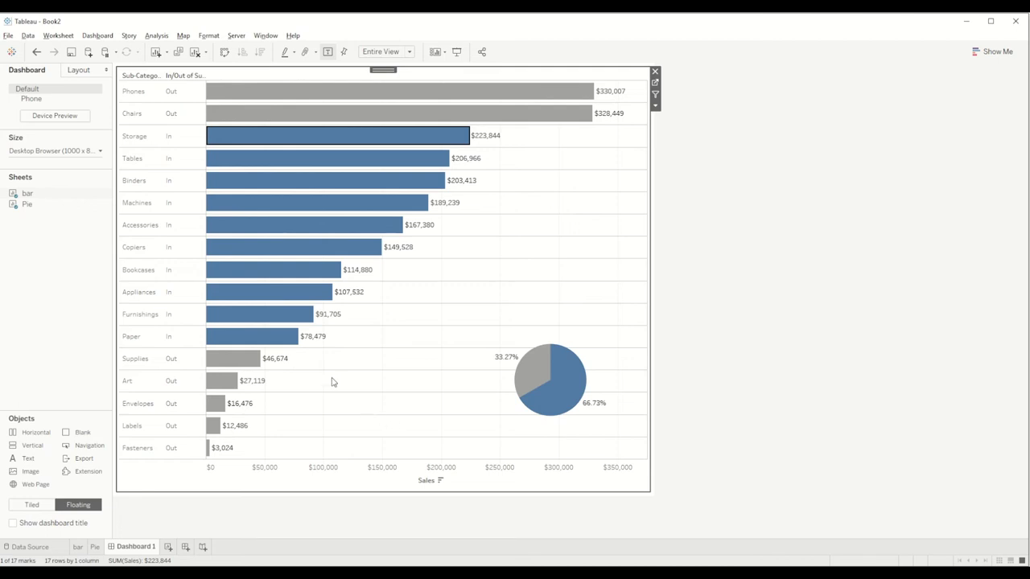
- Change the Set1 action to remove all values from the set when the selection is cleared
click(97, 35)
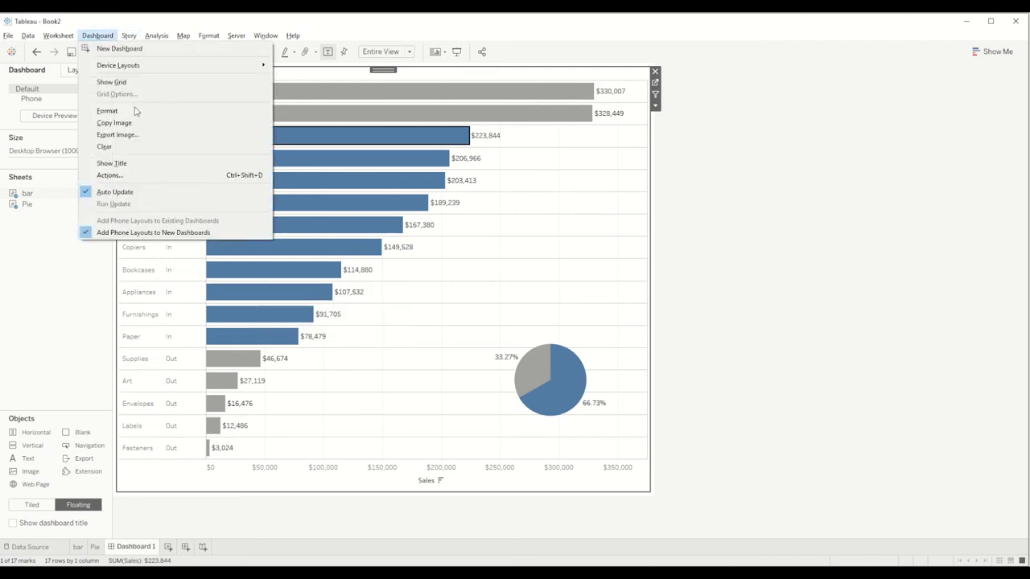
click(147, 177)
double_click(394, 274)
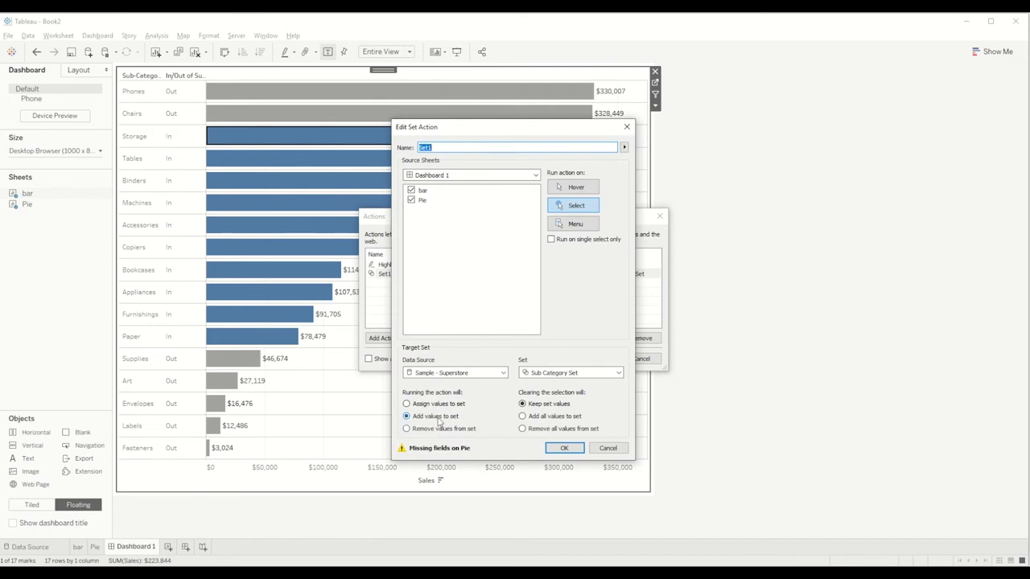
click(522, 429)
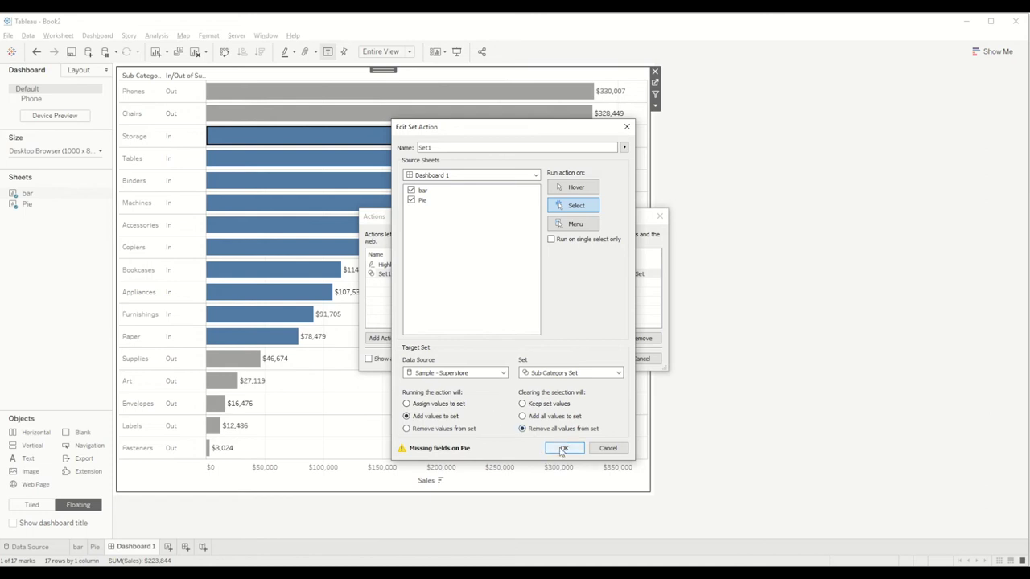
click(561, 448)
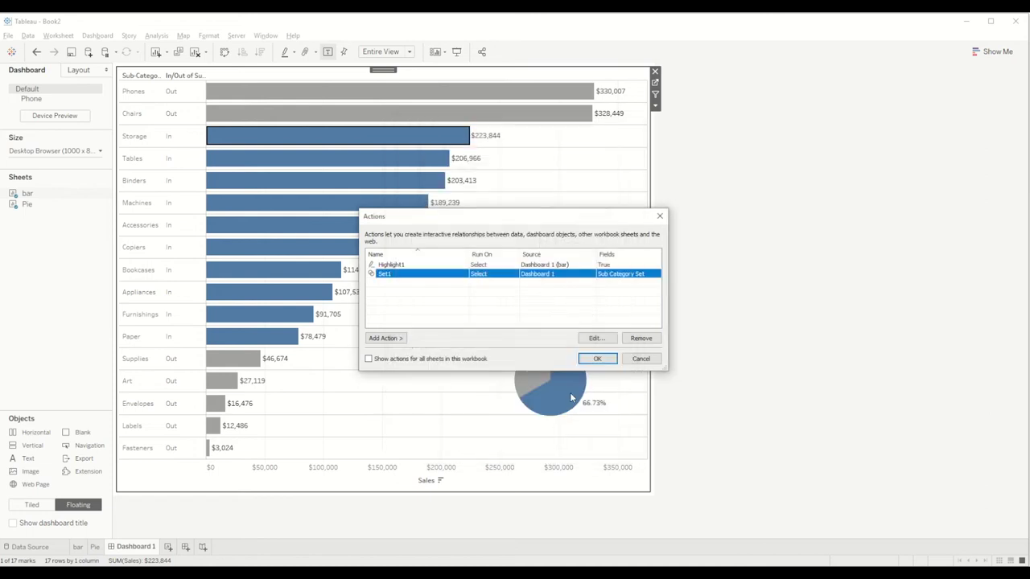
click(592, 359)
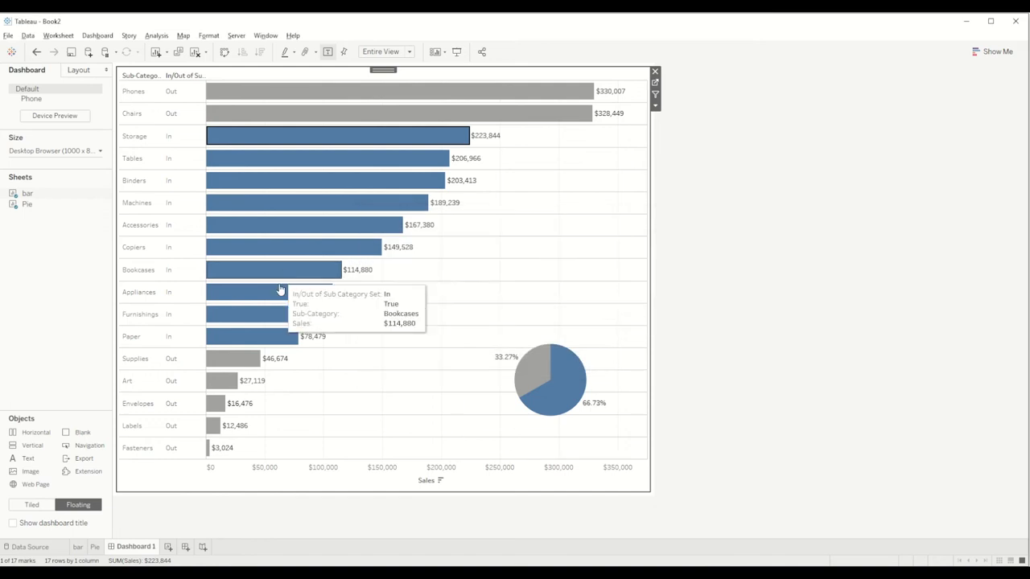
- Test the clearing behaviour by selecting Chairs and clearing, and by selecting Appliances, Bookcases and Copiers in turn and clearing again
click(267, 110)
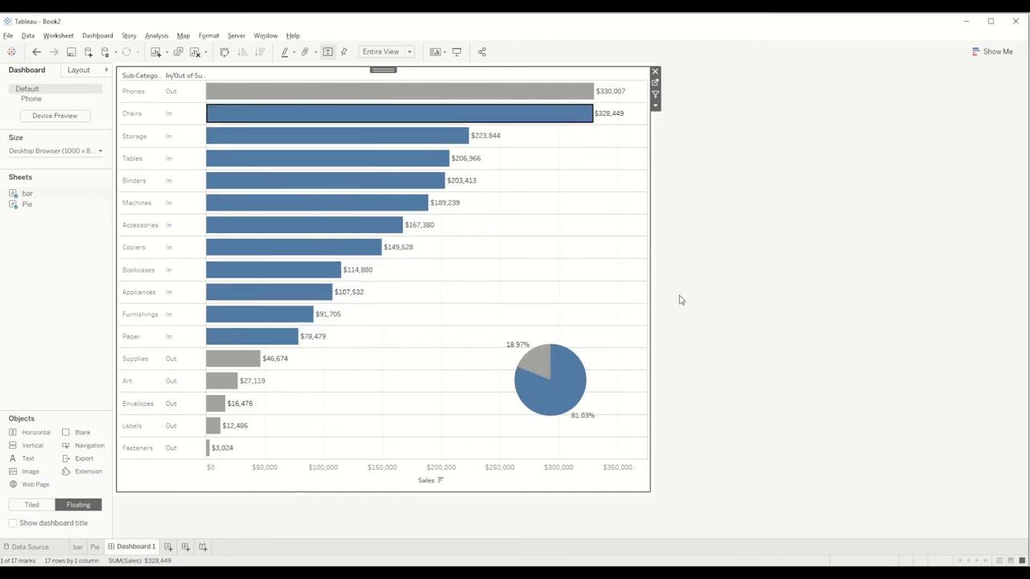
click(473, 287)
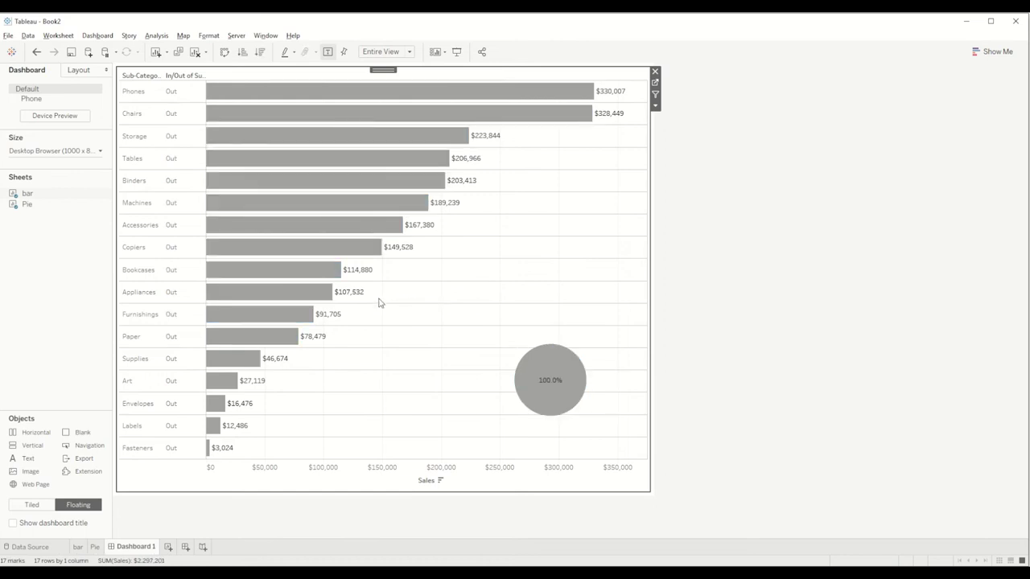
click(295, 293)
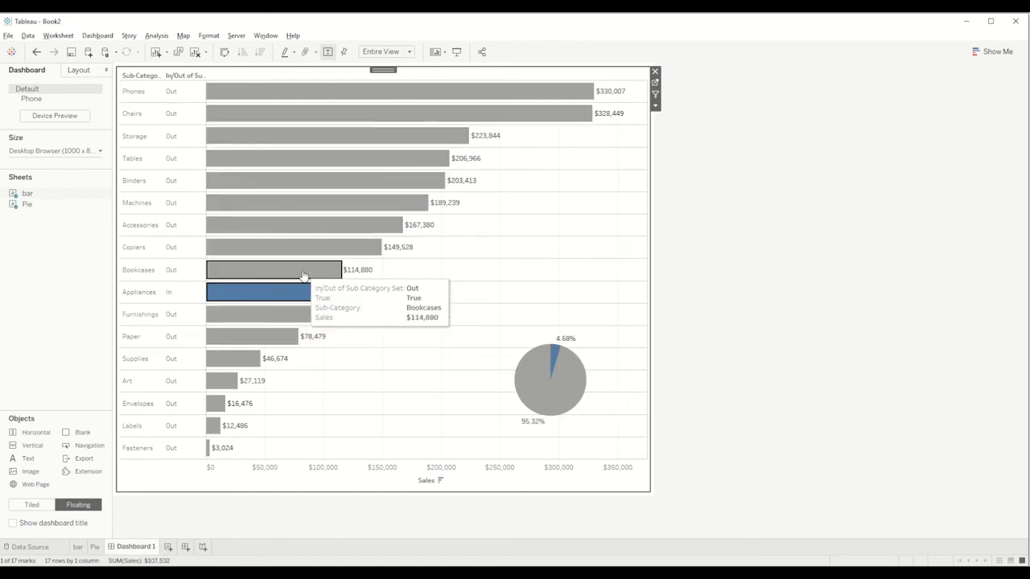
click(310, 269)
click(325, 244)
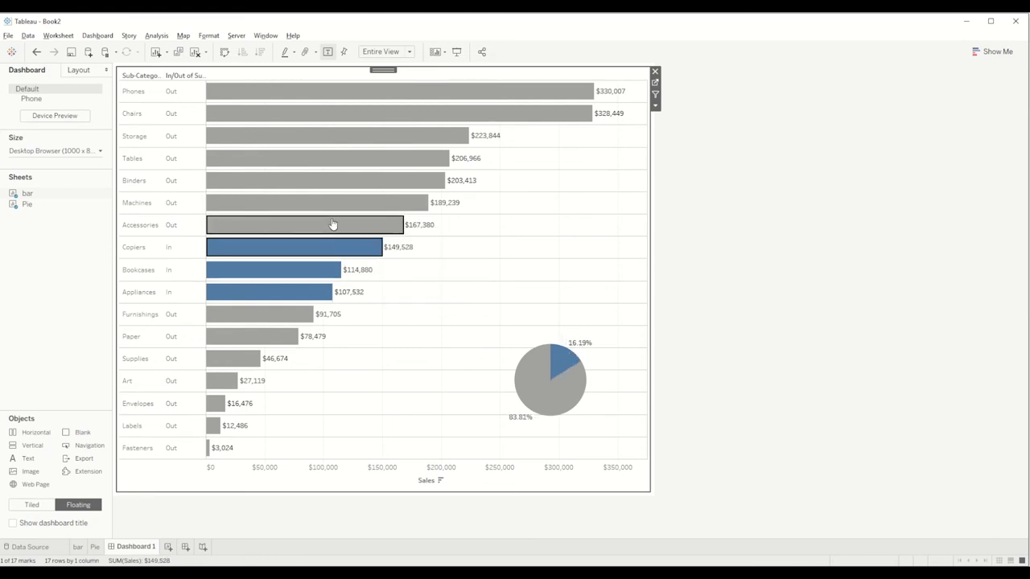
click(555, 211)
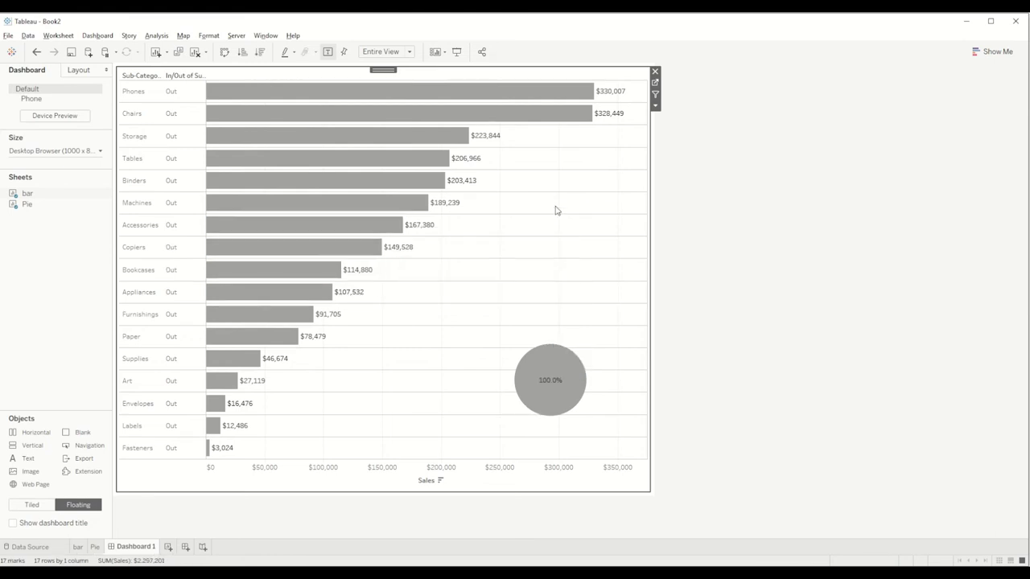
- Exclude the Pie sheet from the source sheets of the Set1 action, leaving only bar
click(97, 36)
click(109, 176)
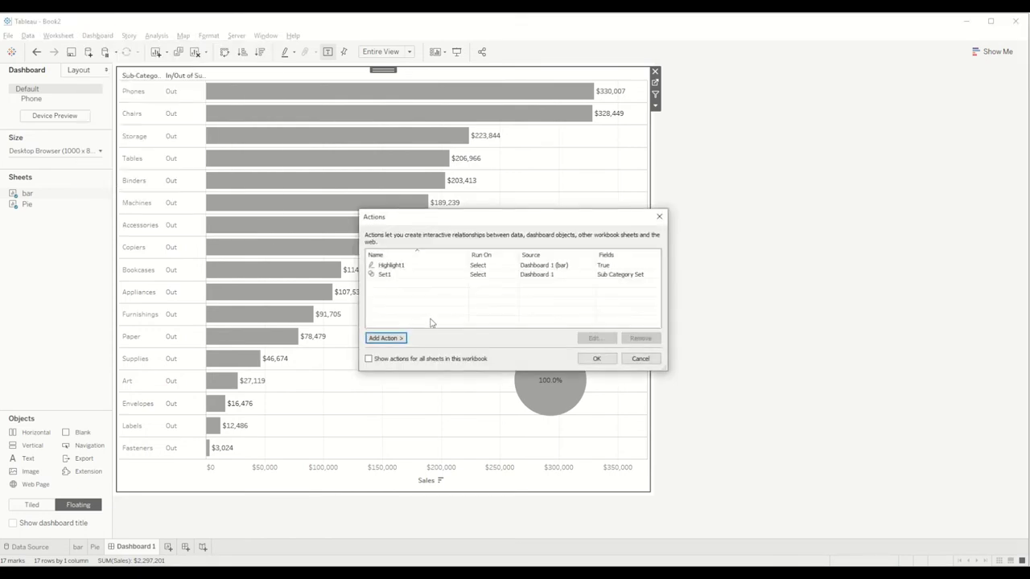
double_click(394, 279)
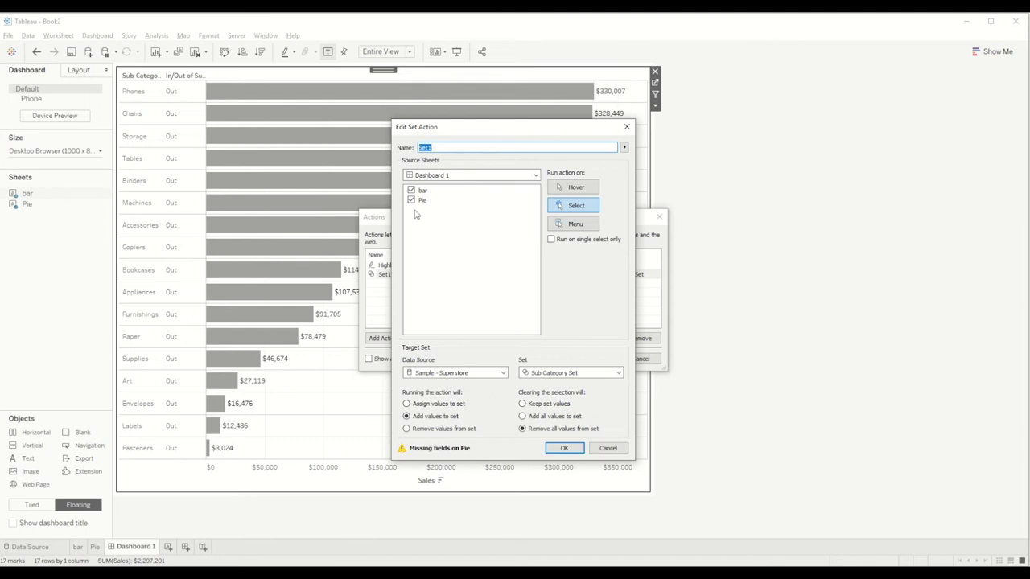
click(411, 201)
click(564, 448)
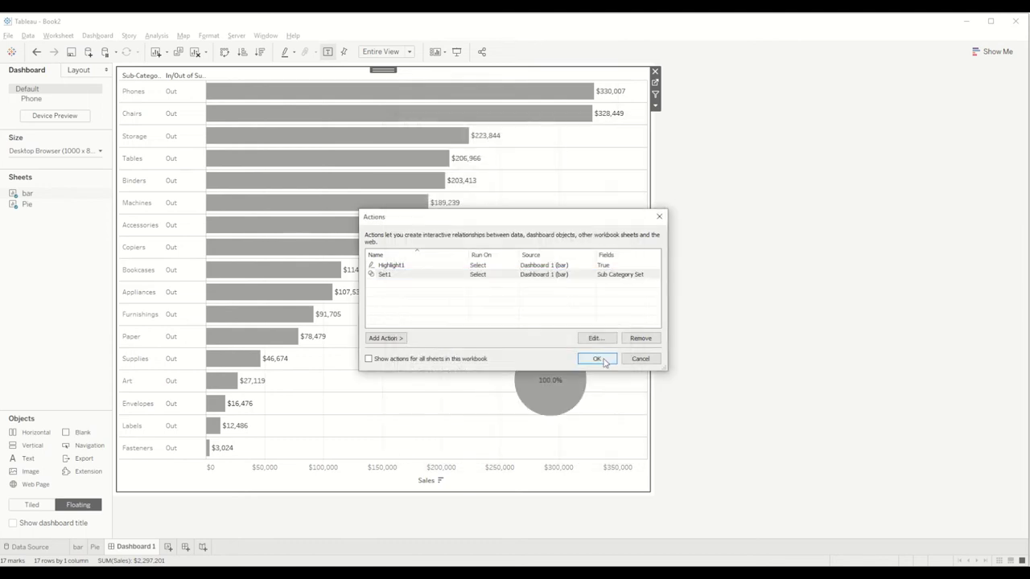
click(598, 359)
- Test the bar-only set action by selecting Copiers, Accessories, Machines, Binders and Bookcases in turn, finishing by clearing the selection
mouse_move(339, 247)
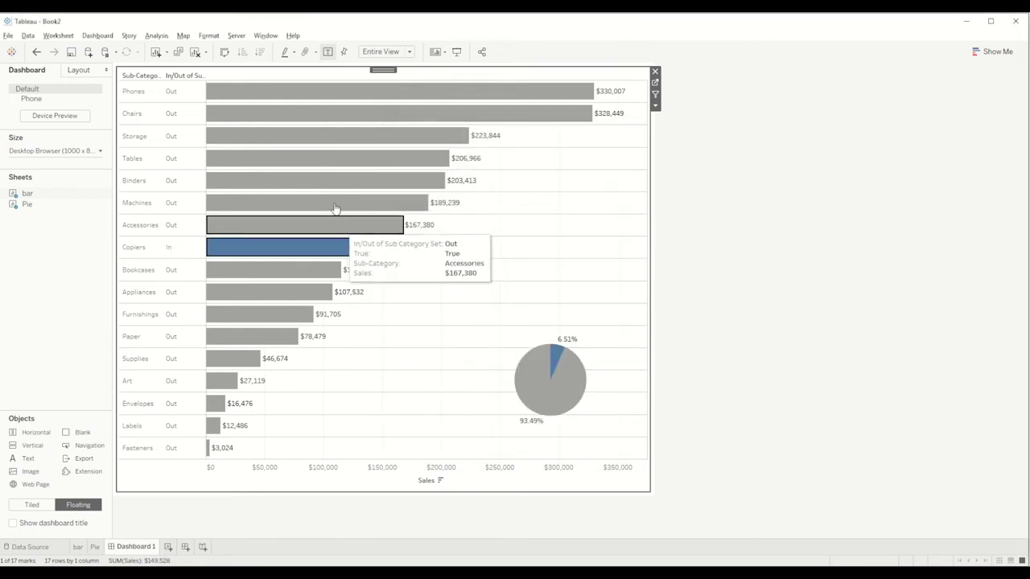
mouse_move(340, 209)
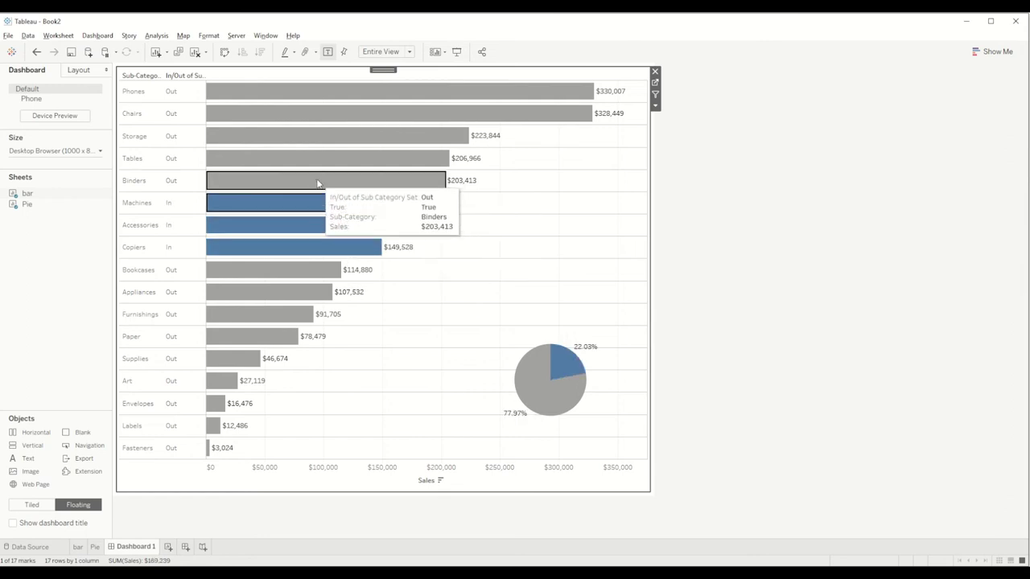
mouse_move(322, 180)
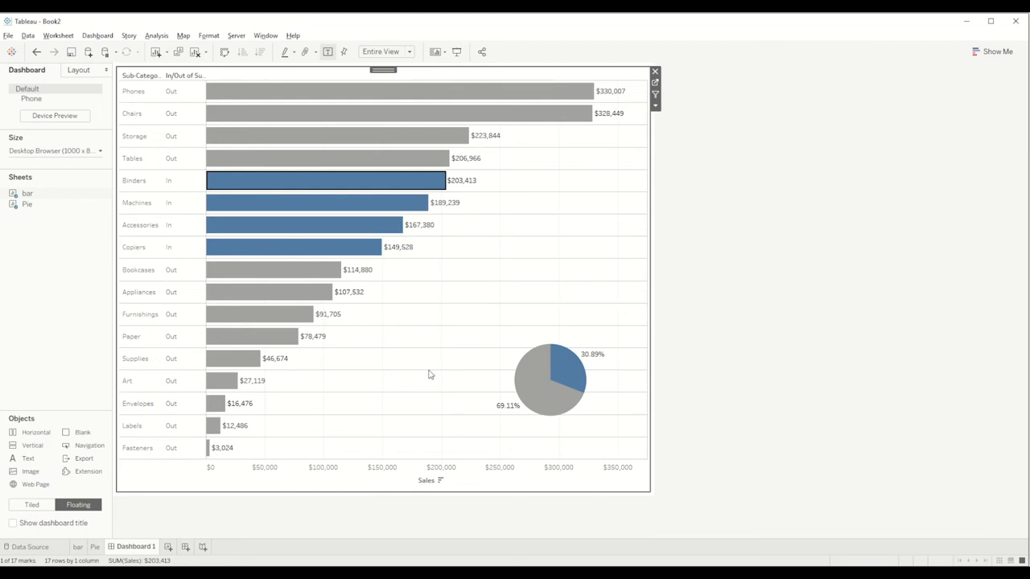
mouse_move(298, 281)
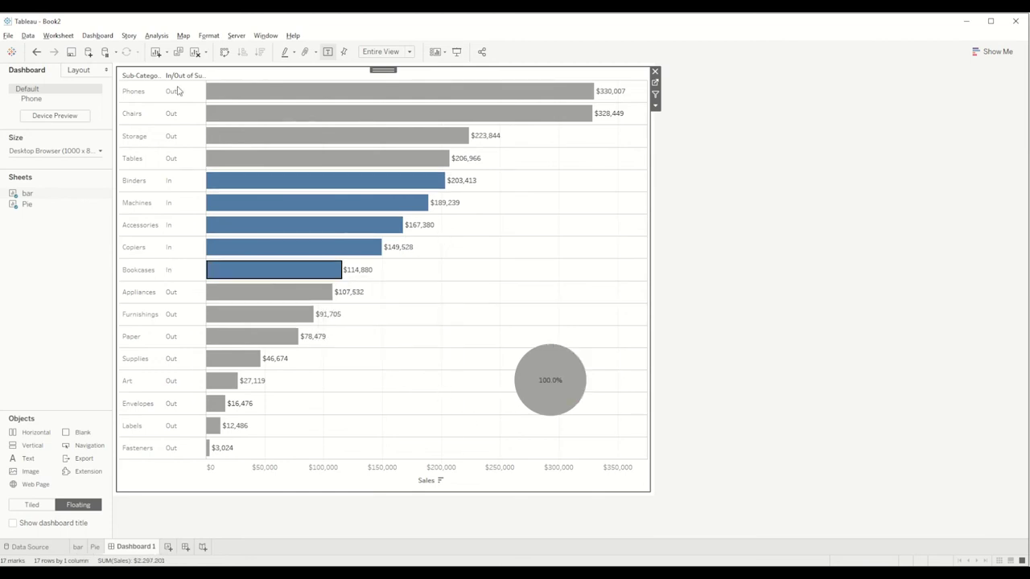
- Change the Set1 action so that running it removes values from the set
click(97, 35)
click(127, 185)
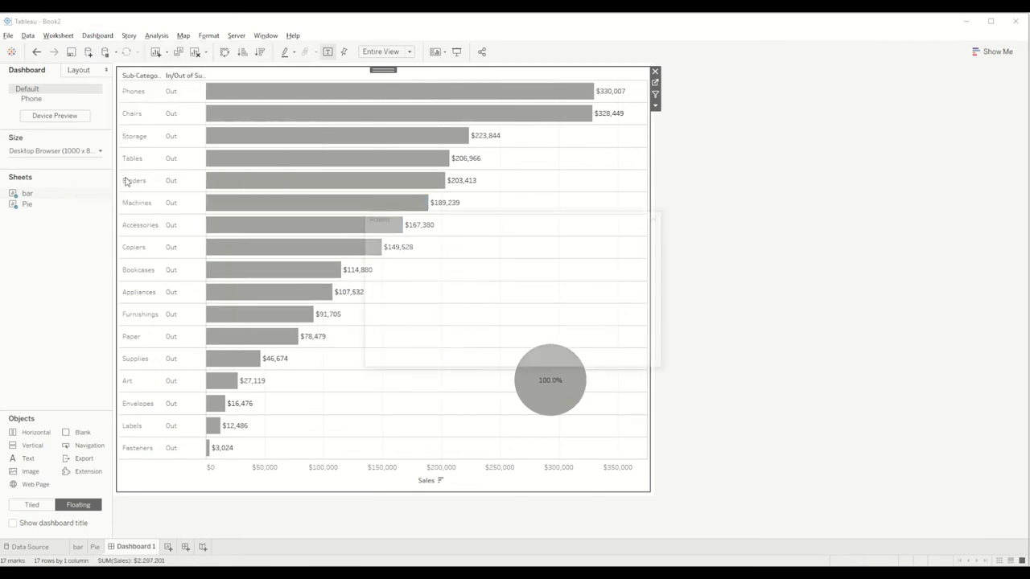
double_click(386, 275)
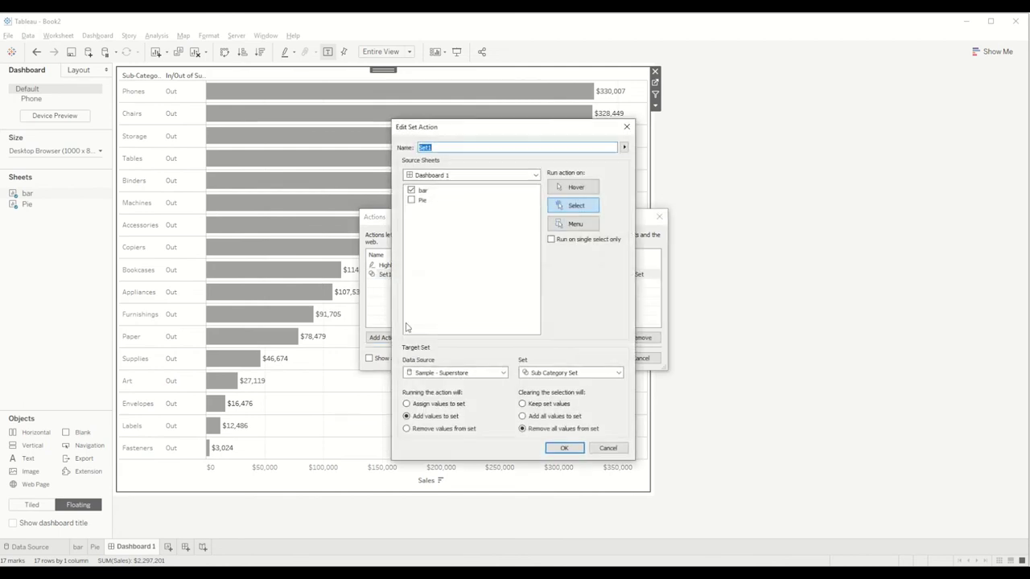
click(440, 432)
click(563, 447)
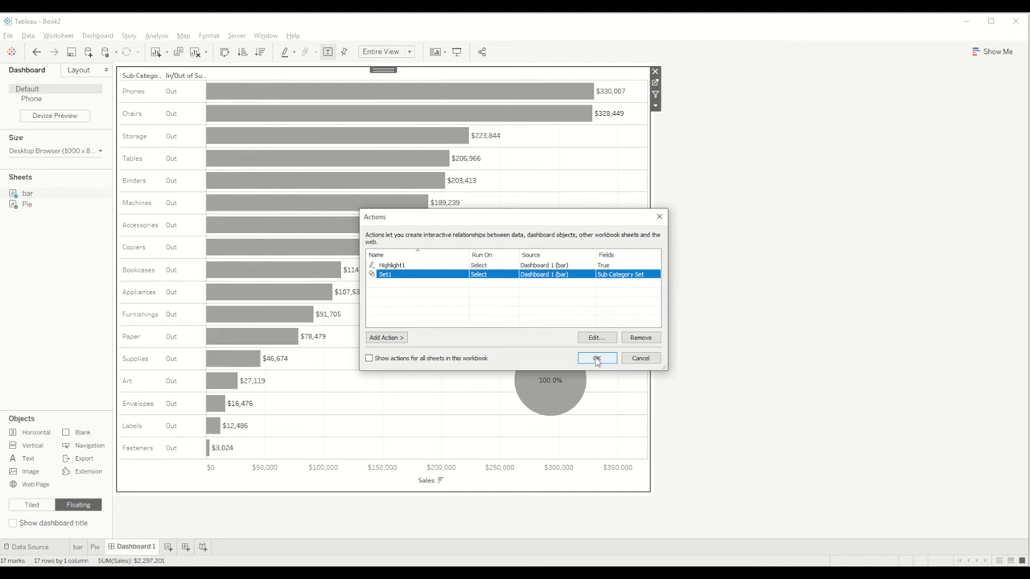
click(596, 359)
- Test the removing action on the dashboard by selecting the Copiers, Bookcases and Appliances bars in turn
click(326, 251)
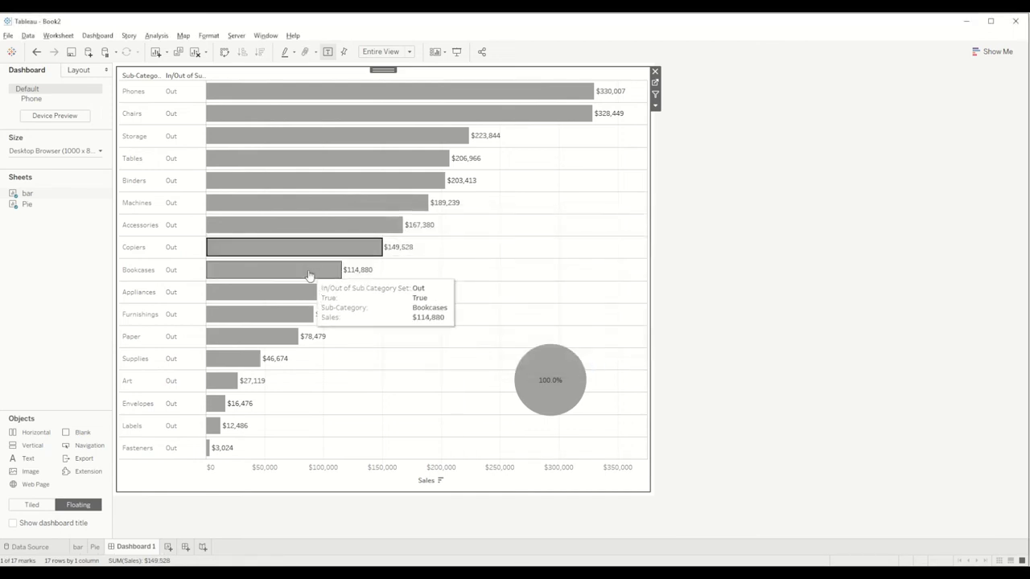
click(308, 274)
click(298, 293)
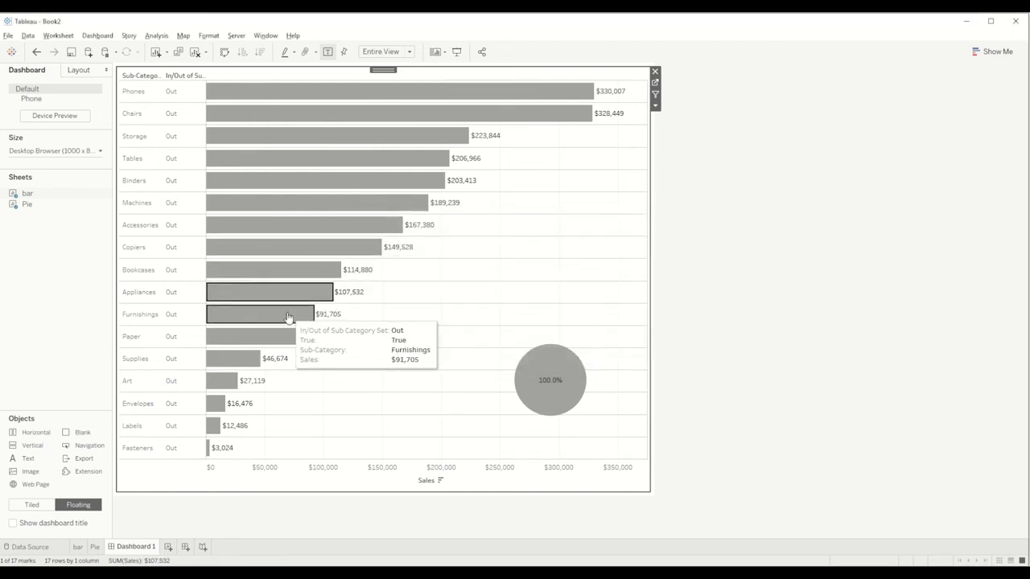
- Edit Sub Category Set from the bar worksheet so that all sub-categories are included
click(655, 82)
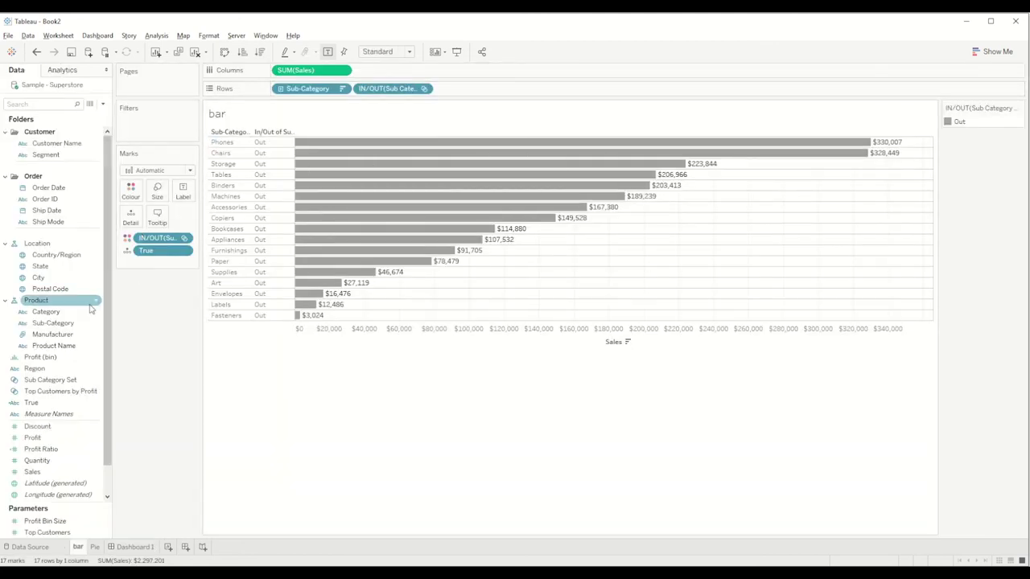
right_click(63, 380)
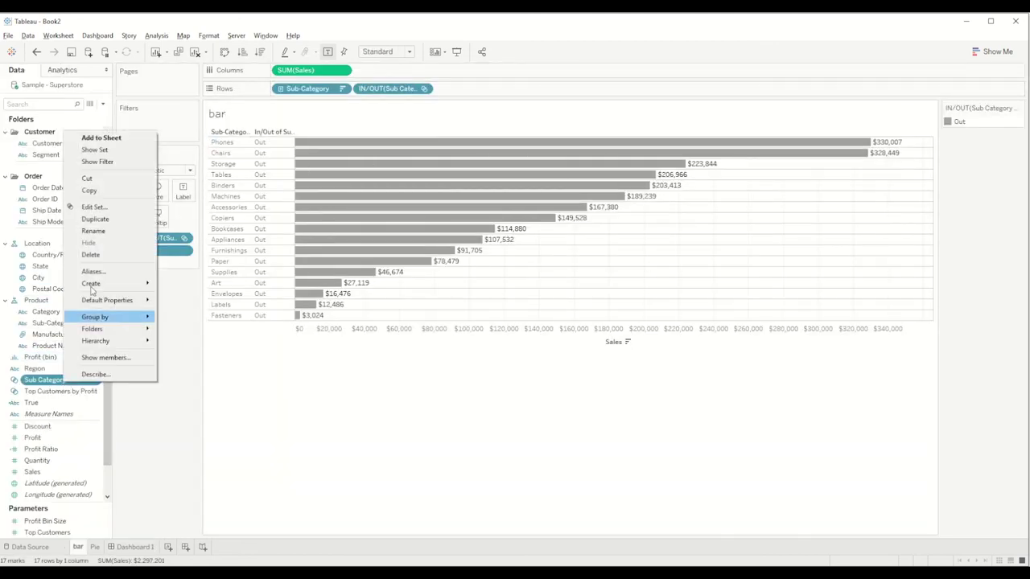
click(95, 206)
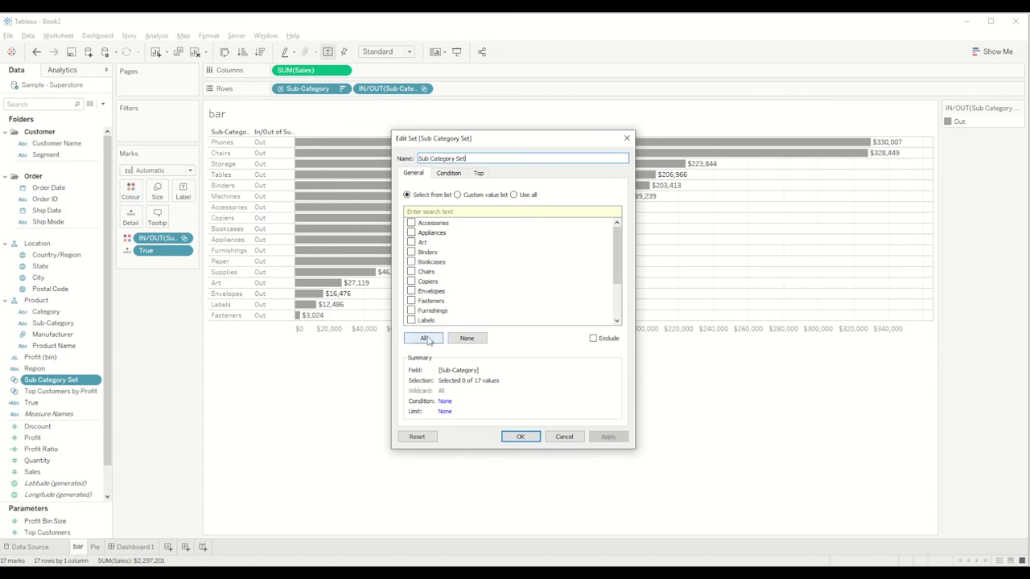
click(423, 338)
click(520, 436)
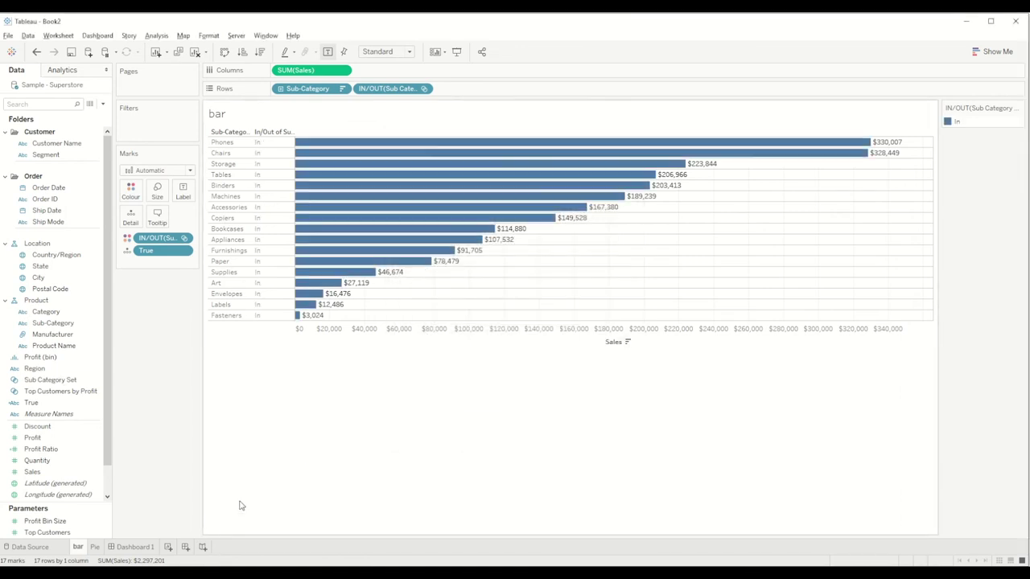
- Test the removing action on Dashboard 1 by selecting Envelopes, Art, Supplies, Paper, Furnishings, Appliances and Bookcases in turn
click(143, 547)
click(216, 405)
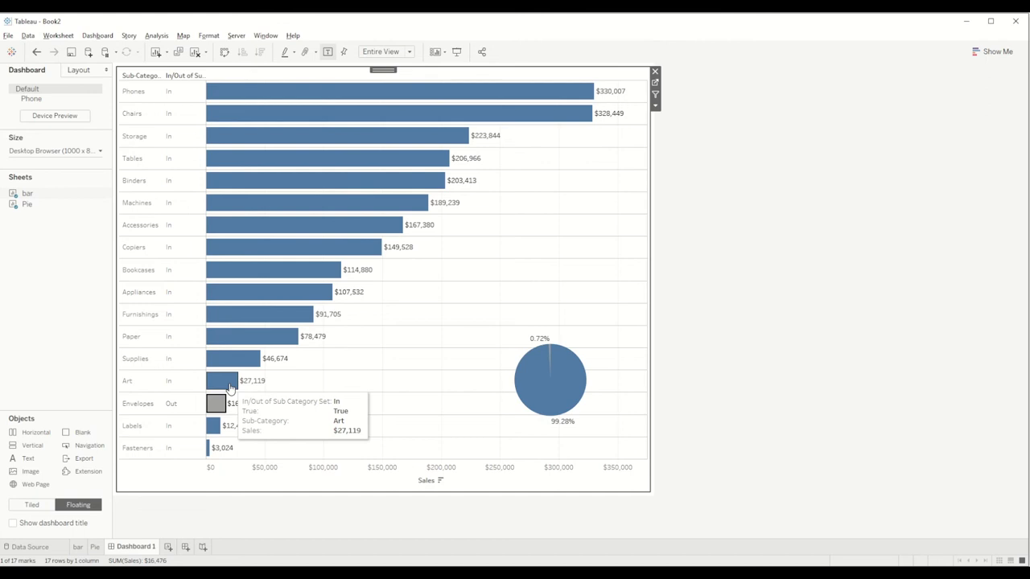
click(229, 386)
click(239, 361)
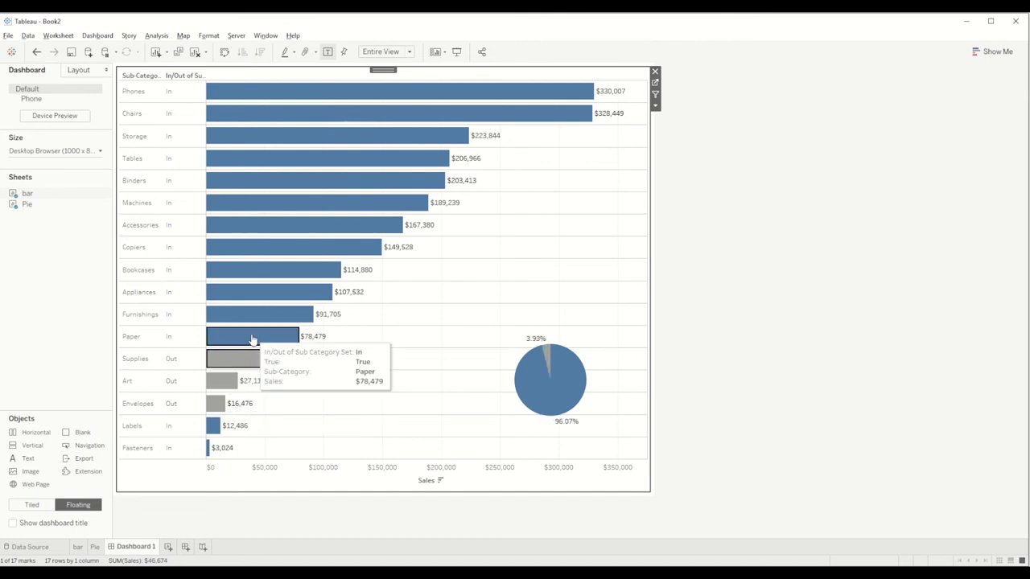
click(252, 339)
click(269, 317)
click(283, 291)
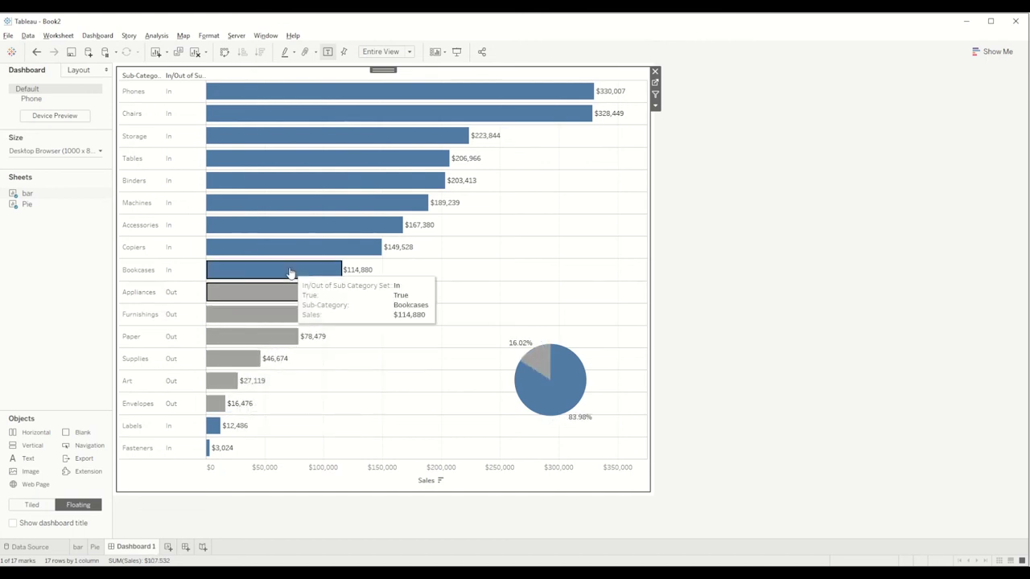
click(291, 272)
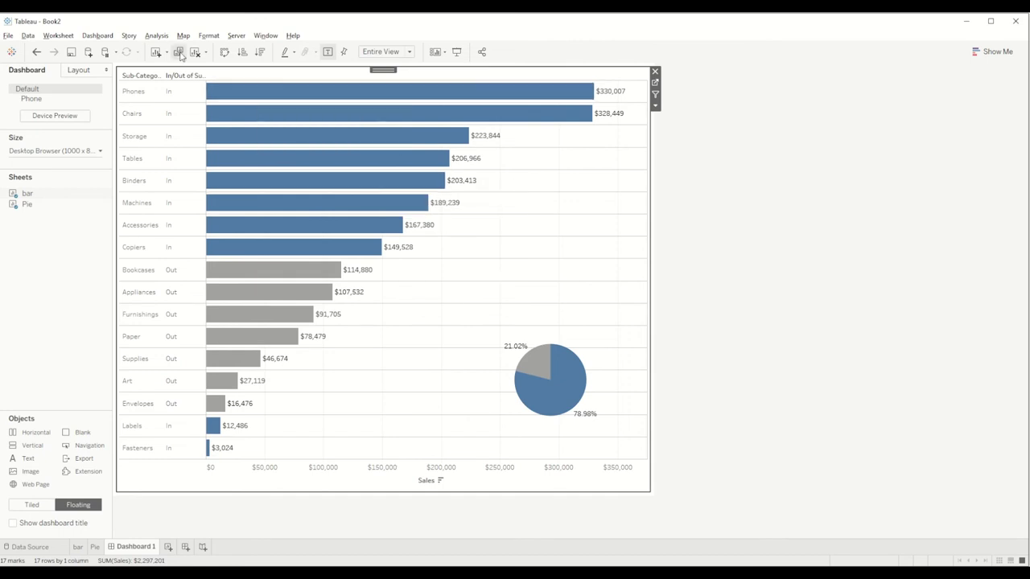
- Change the Set1 action so that clearing the selection adds all values to the set
click(97, 36)
click(159, 176)
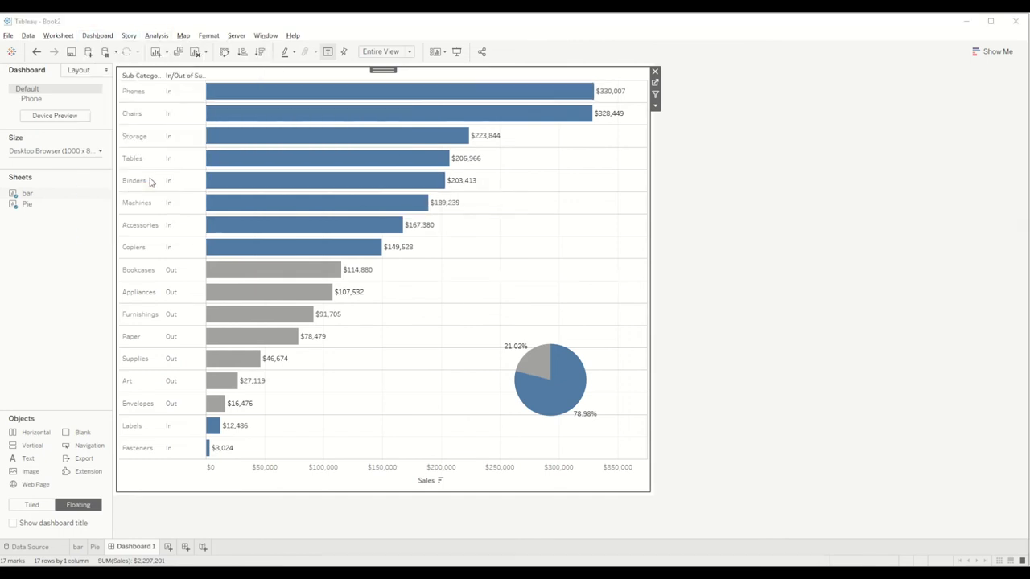
double_click(517, 275)
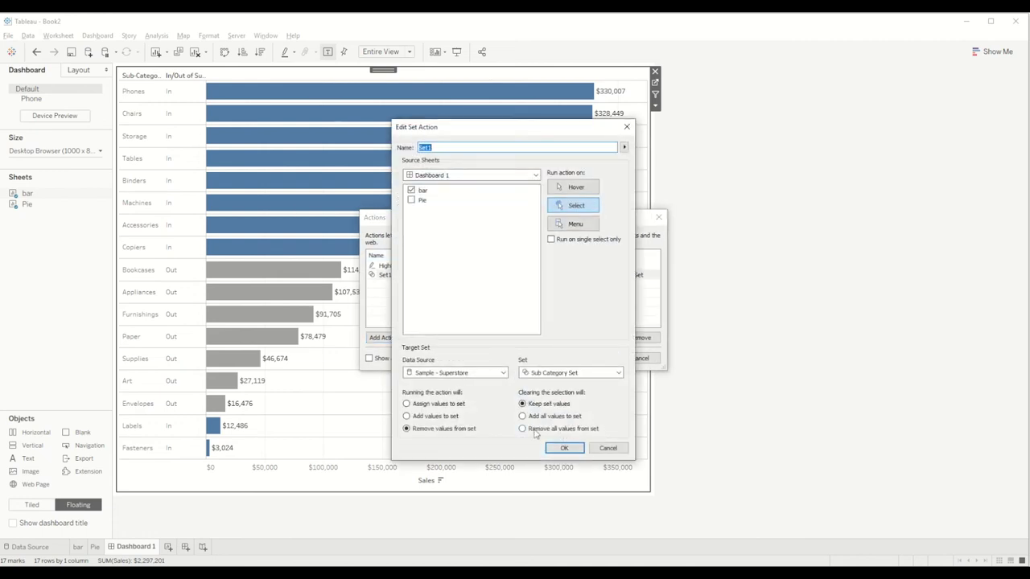
click(527, 430)
click(565, 448)
click(595, 358)
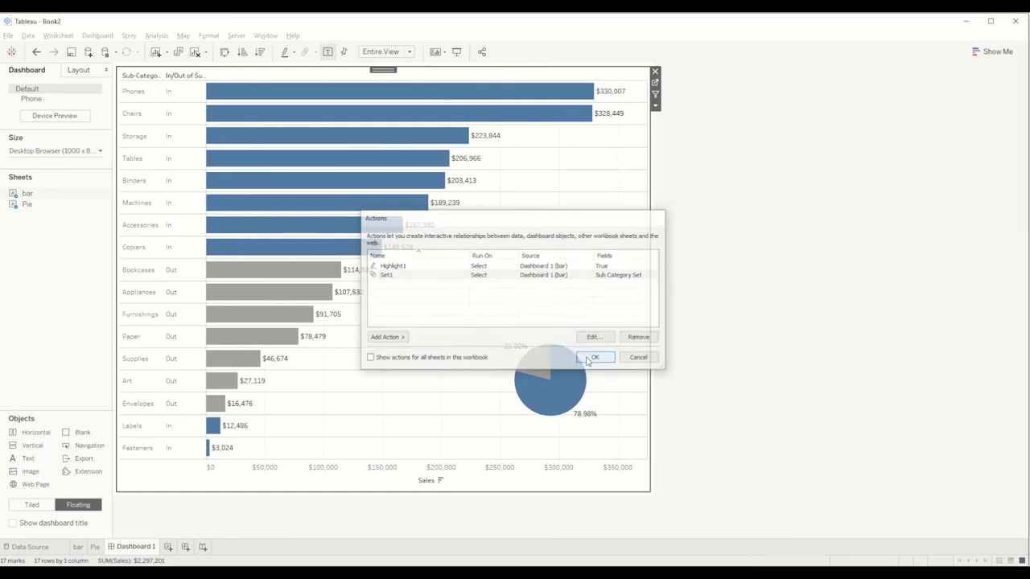
- Test the new clearing behaviour by selecting the Copiers, Accessories, Machines and Binders bars in turn, finishing by clearing the selection
click(306, 238)
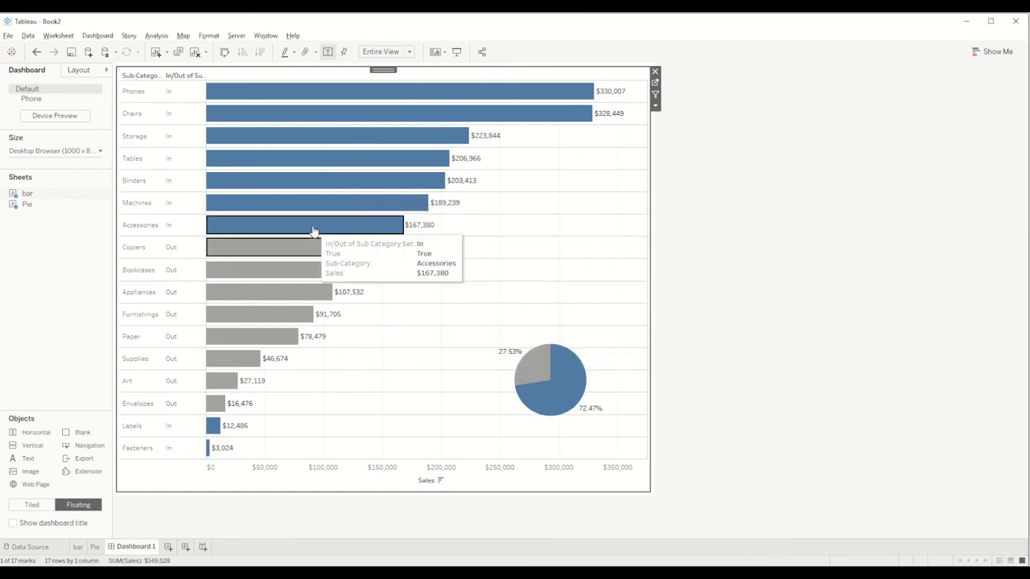
click(322, 217)
click(330, 203)
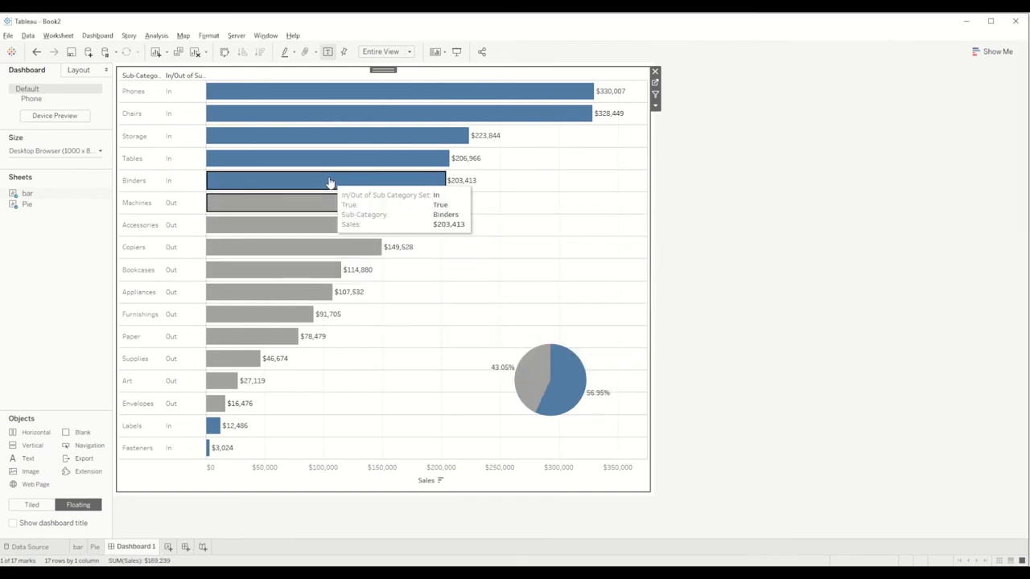
click(333, 182)
click(432, 287)
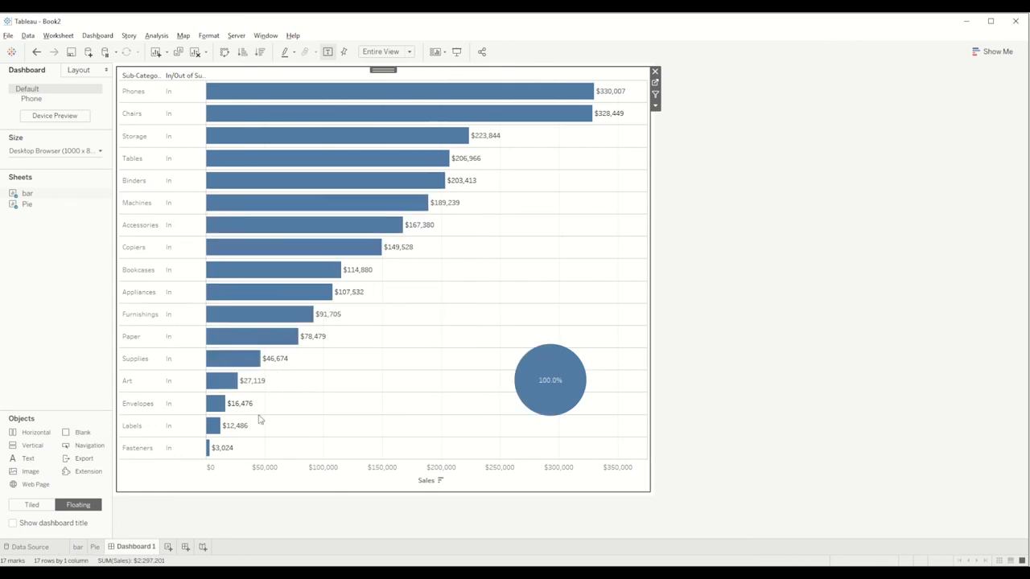
- Repeat the clearing test with bars from Paper up to Copiers, finishing by clearing the selection
click(256, 332)
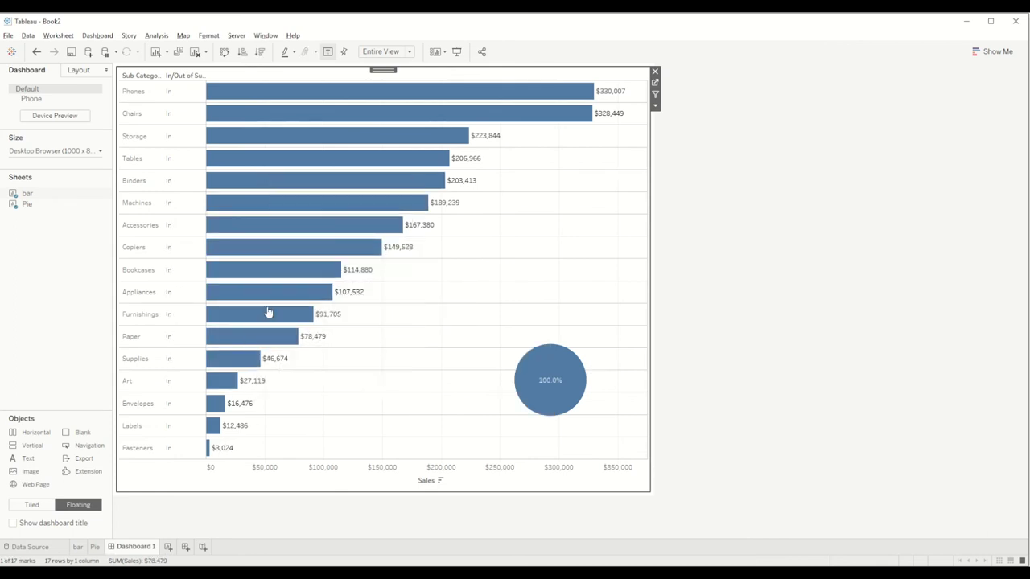
click(269, 314)
click(275, 293)
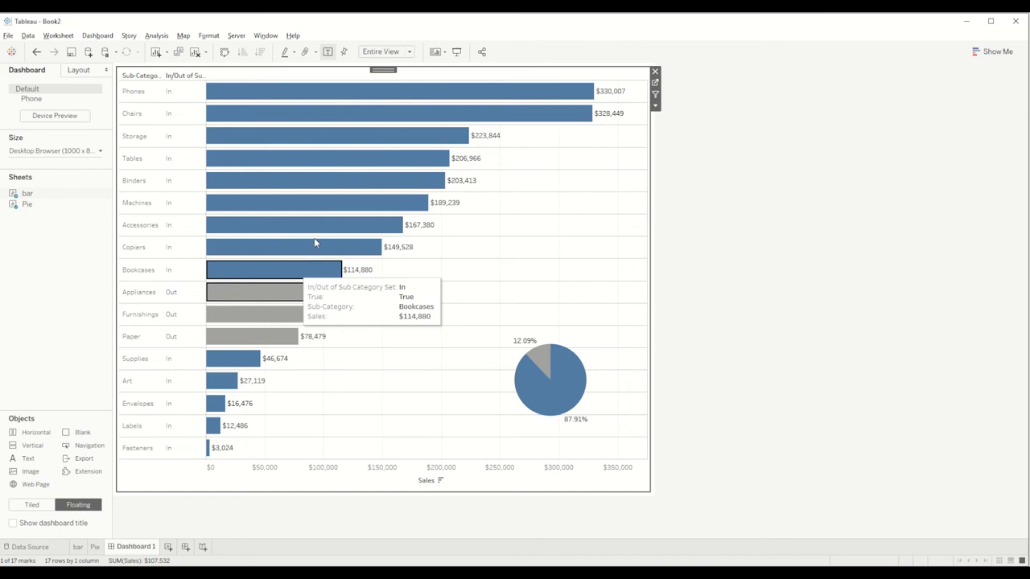
click(314, 244)
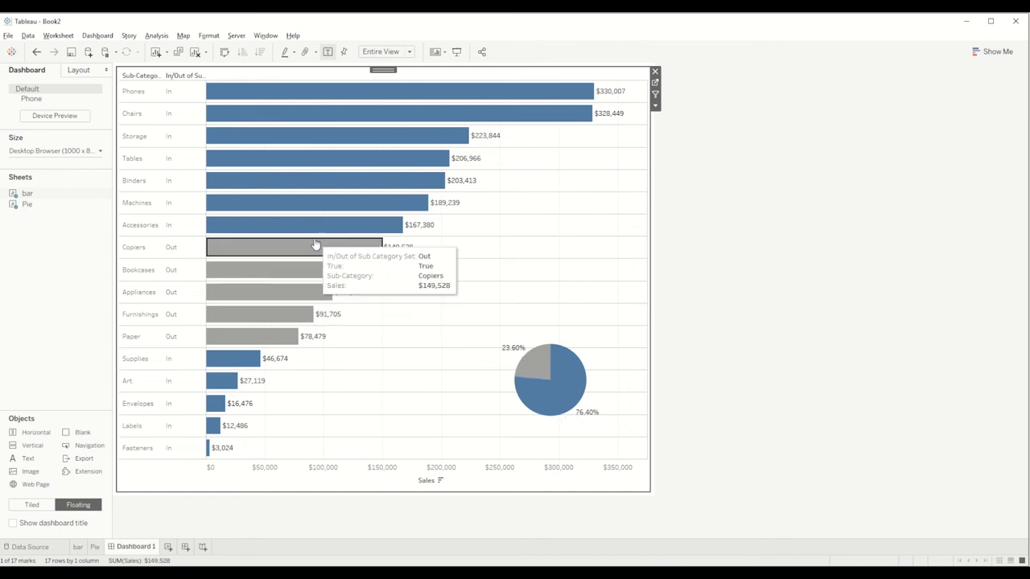
click(463, 275)
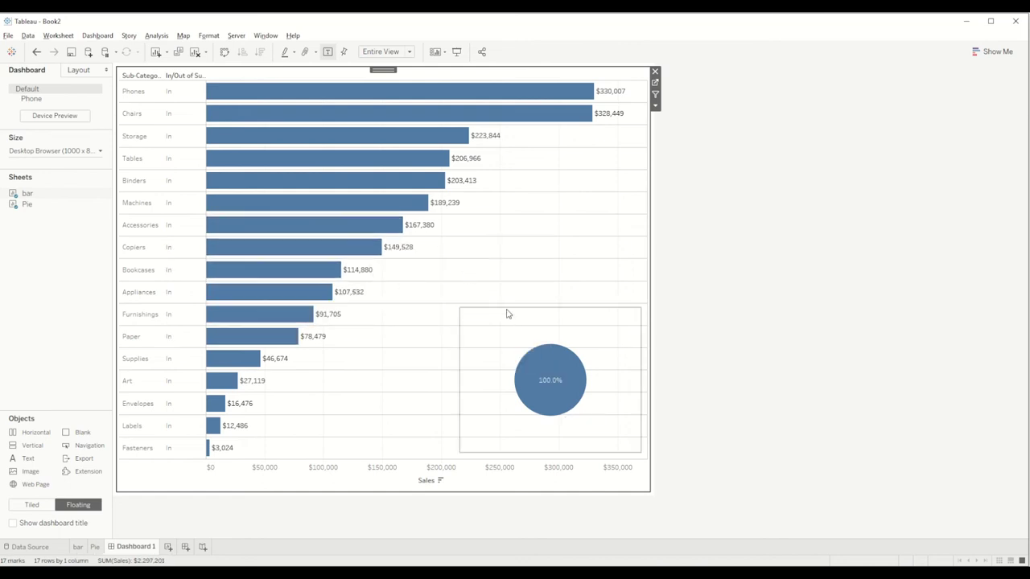
- Rename the Set1 action as Remove from the Set, run it on Menu, and keep set values when the selection is cleared
click(102, 37)
click(102, 37)
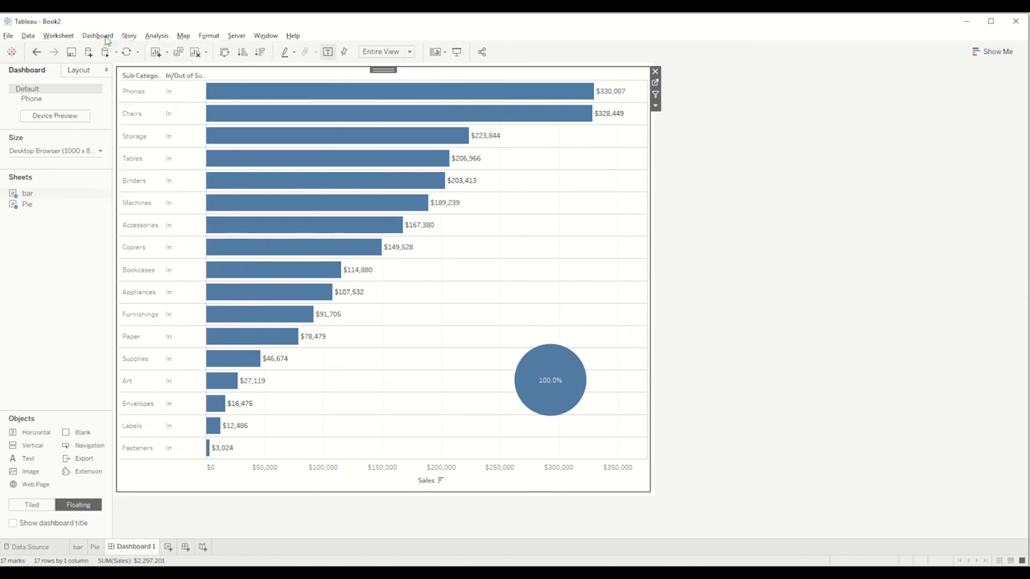
click(98, 37)
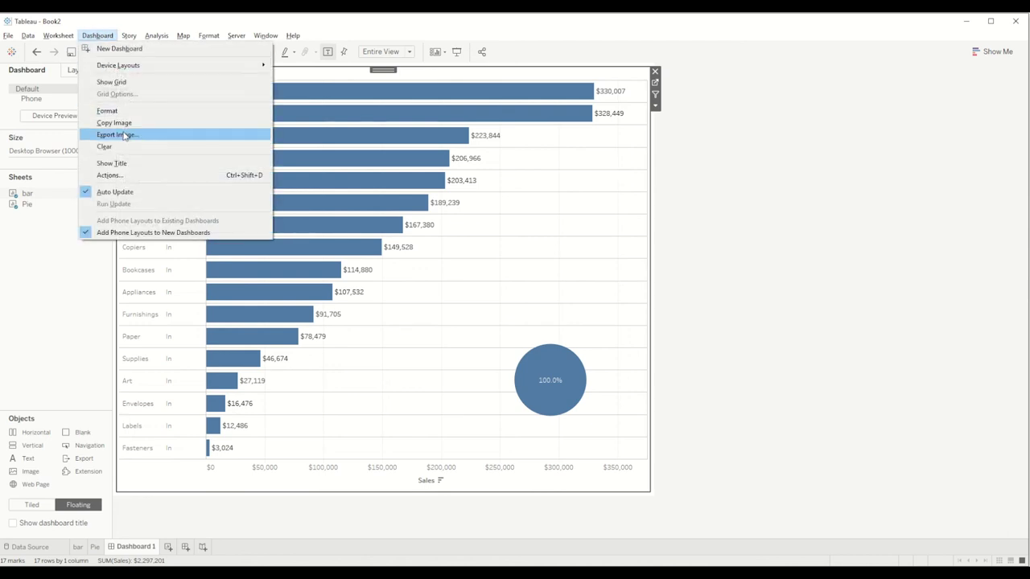
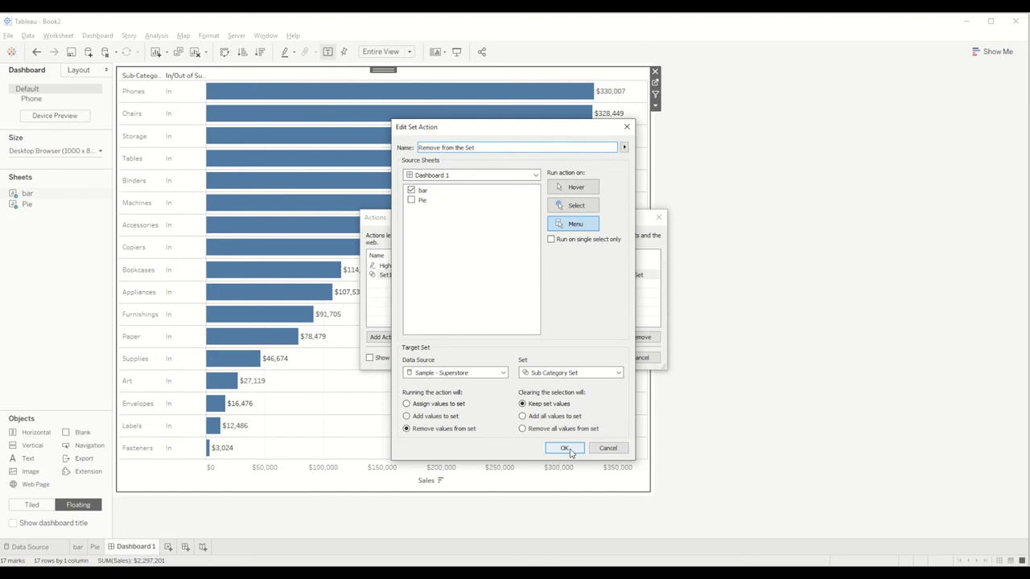
- Create a set action named Add to the set on the bar sheet only, adding values on Select and all values on clearing
click(396, 338)
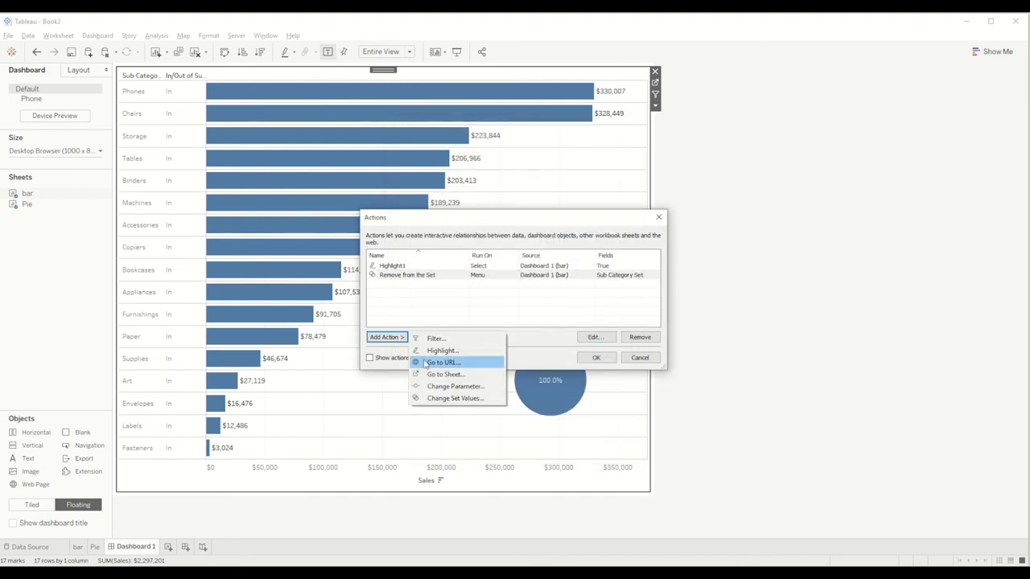
click(439, 399)
click(411, 199)
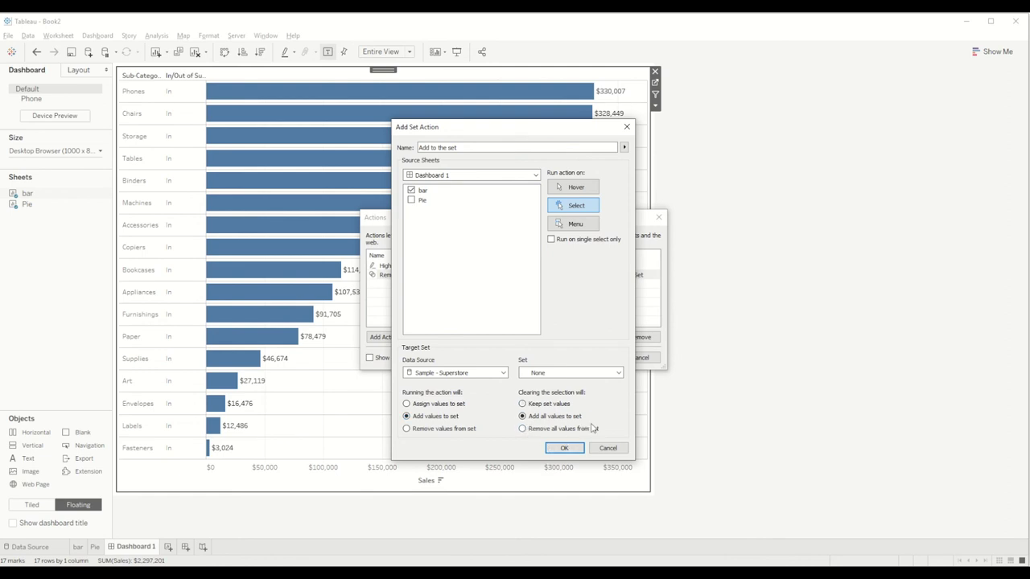
click(563, 448)
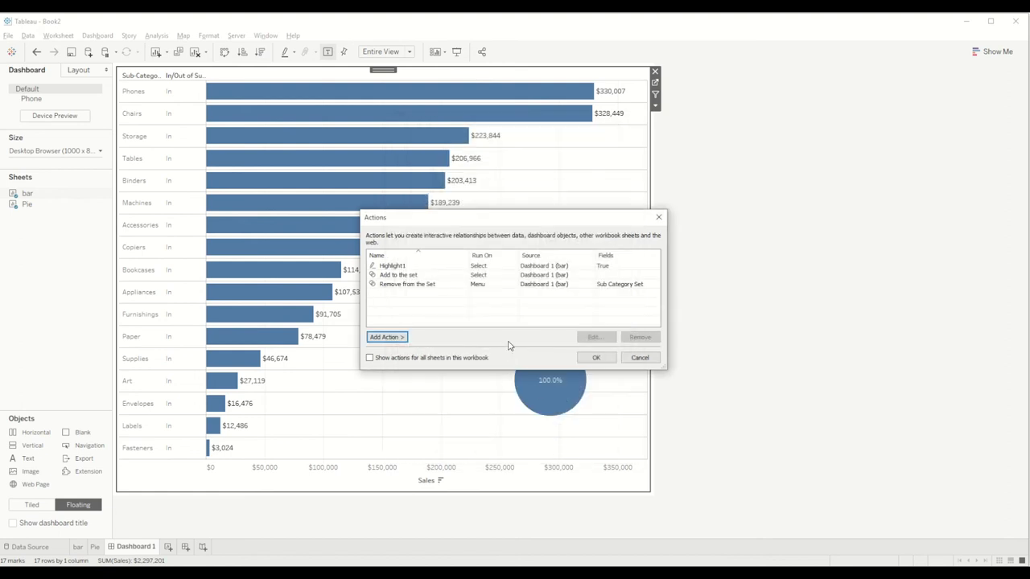
double_click(424, 278)
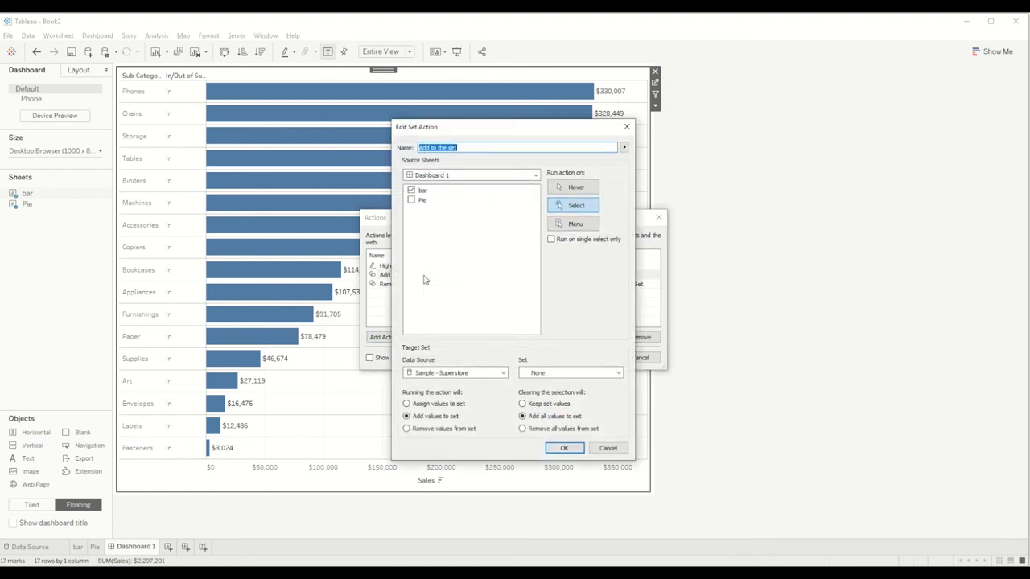
click(564, 448)
click(596, 358)
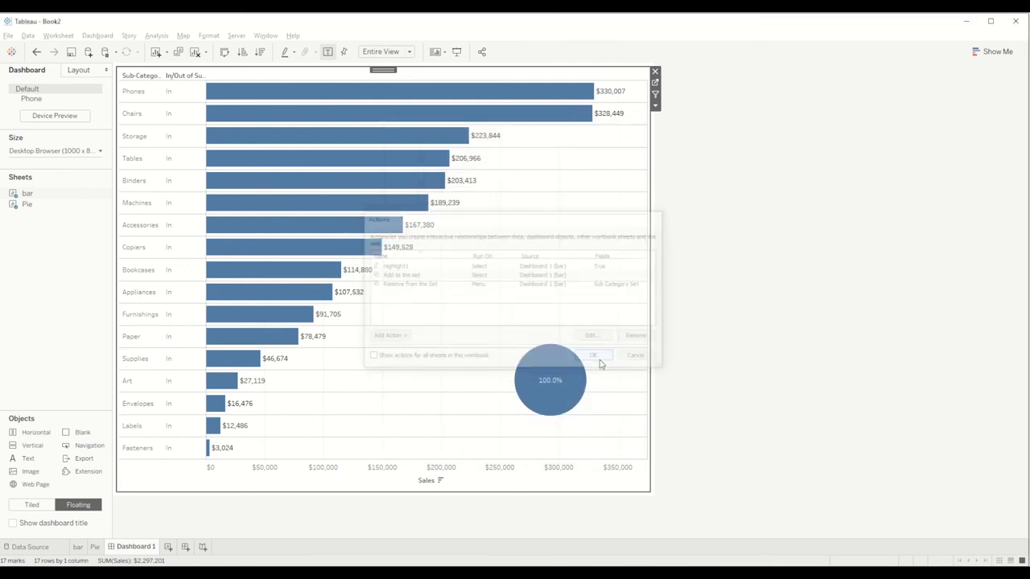
- Take Copiers out of the set using its Remove from the Set action link
click(325, 246)
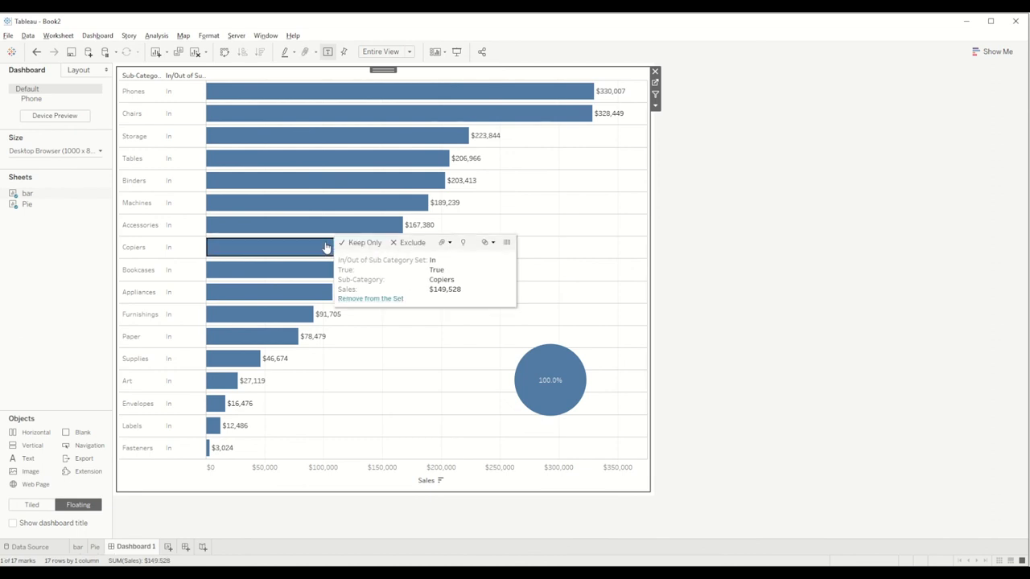
click(378, 299)
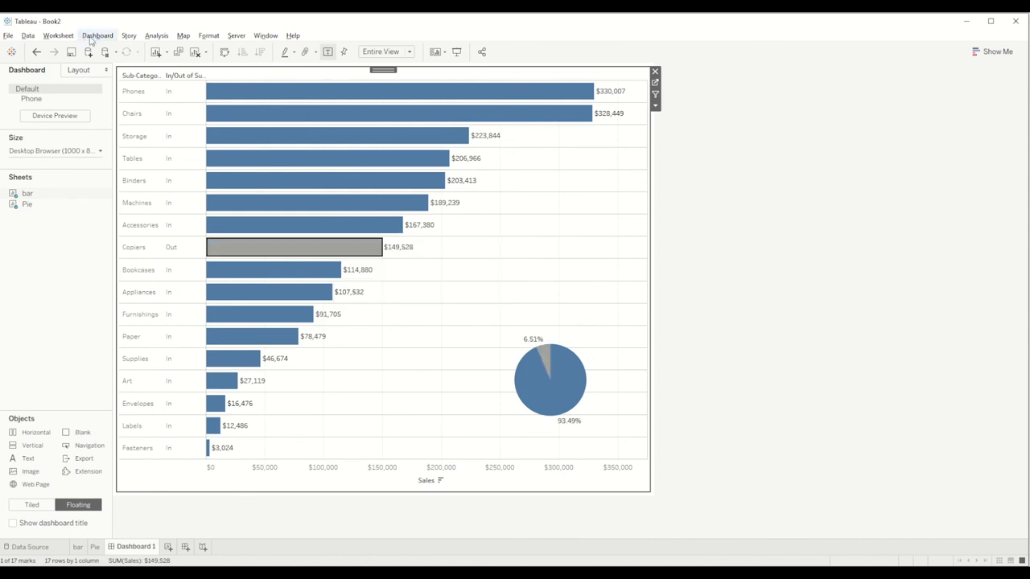
- Change the Add to the set action so that it runs on Menu
click(97, 35)
click(171, 176)
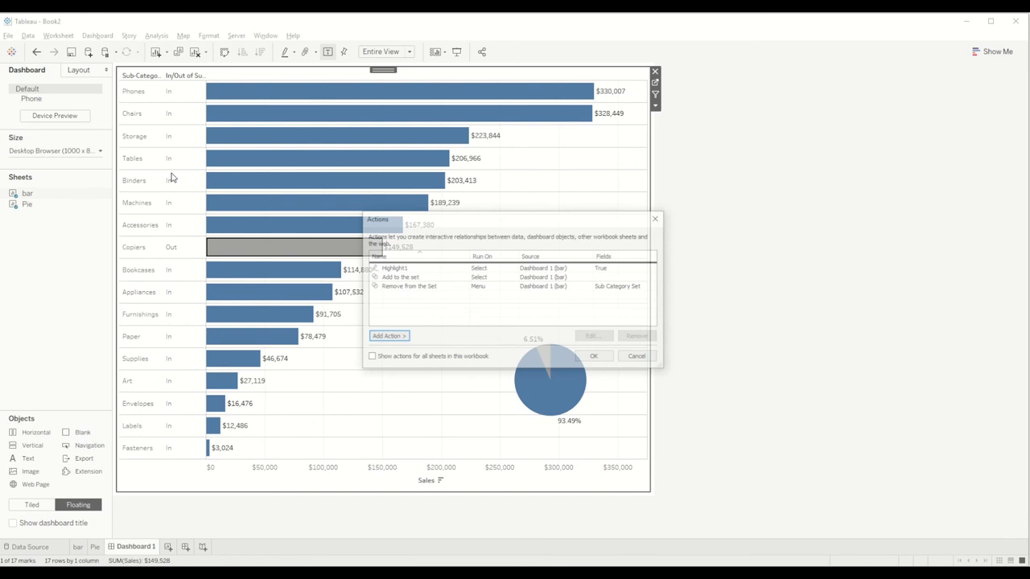
double_click(414, 275)
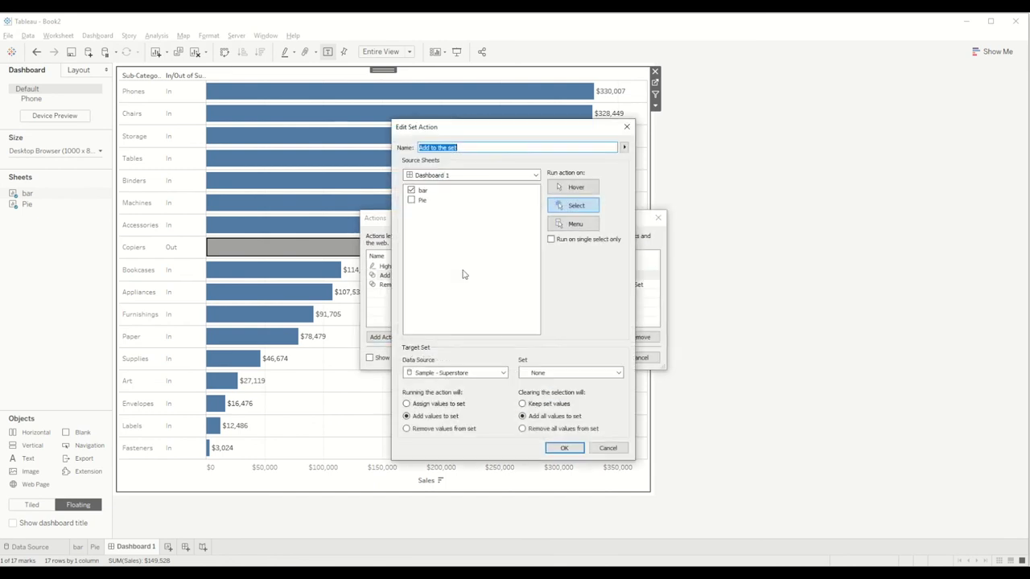
click(573, 223)
click(565, 448)
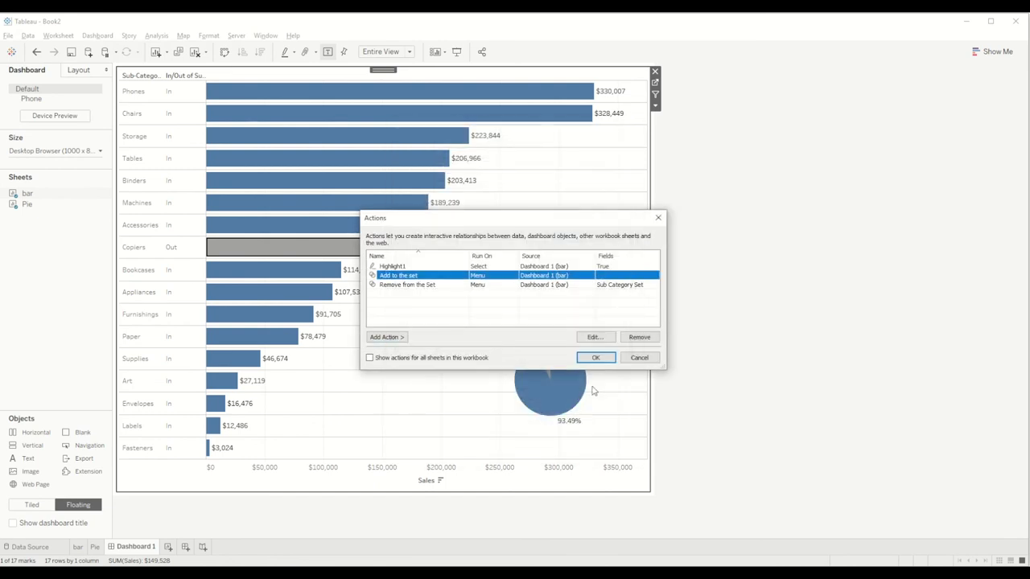
click(605, 362)
- Run Remove from the Set on the Accessories bar and select that bar again to check its action links
click(313, 225)
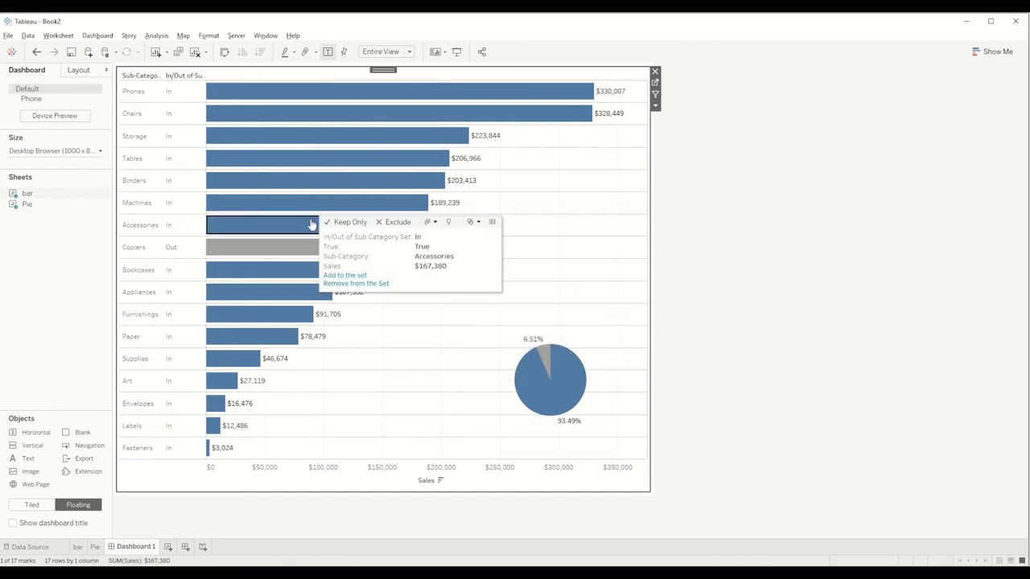
click(344, 284)
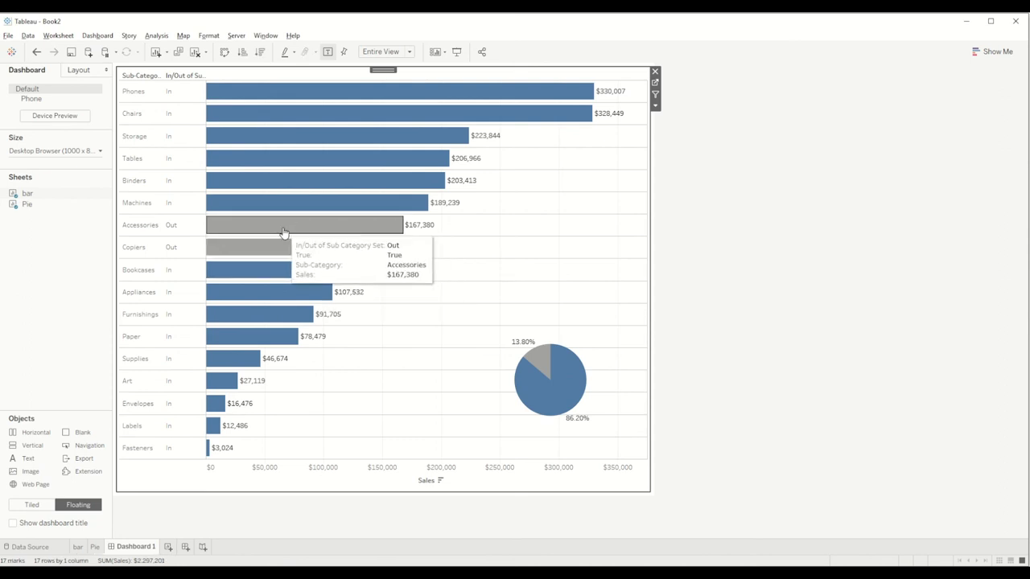
click(294, 228)
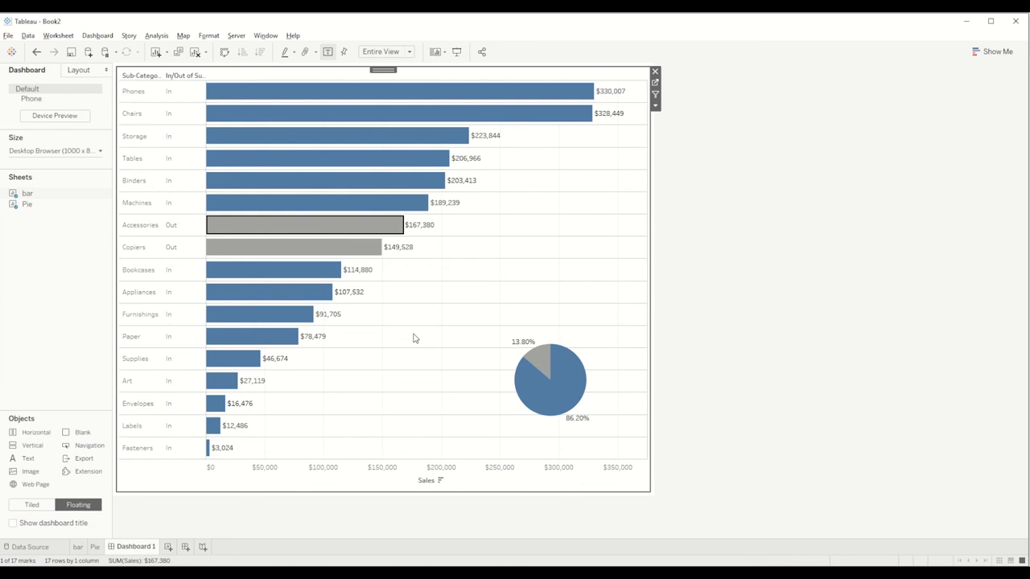
mouse_move(333, 230)
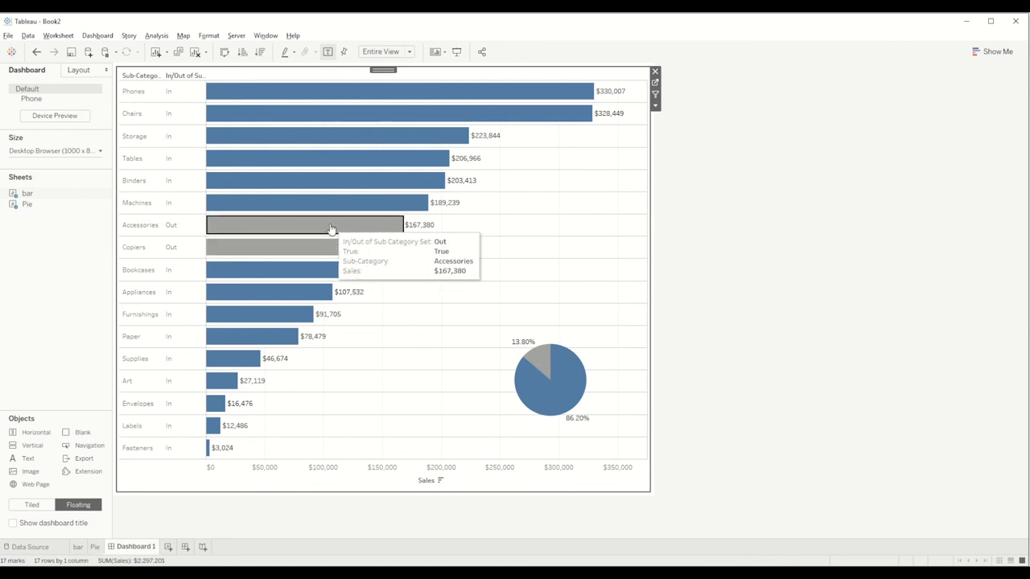
- Try the Add to the set and Remove from the Set action links on the Accessories bar
click(362, 281)
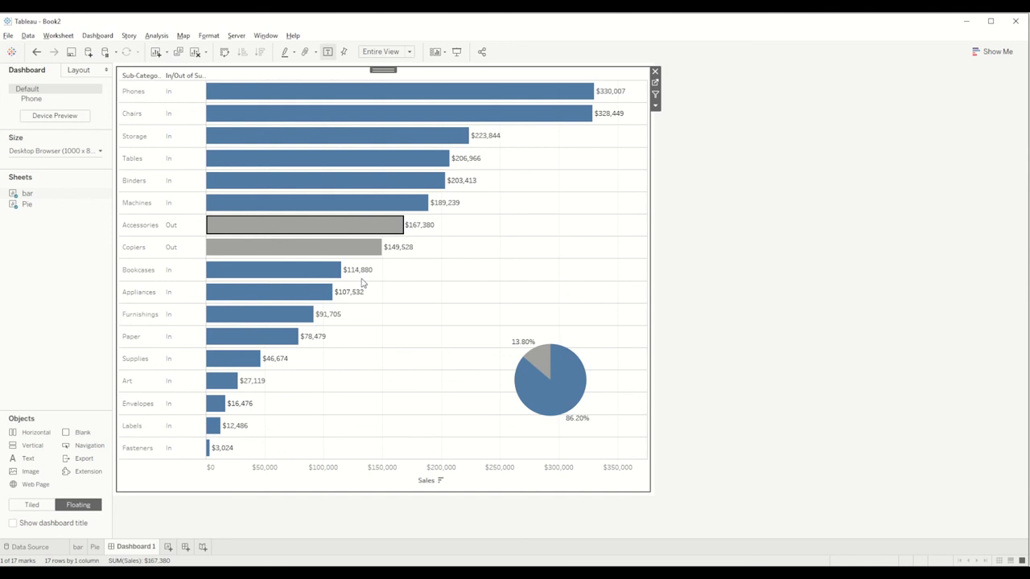
mouse_move(350, 228)
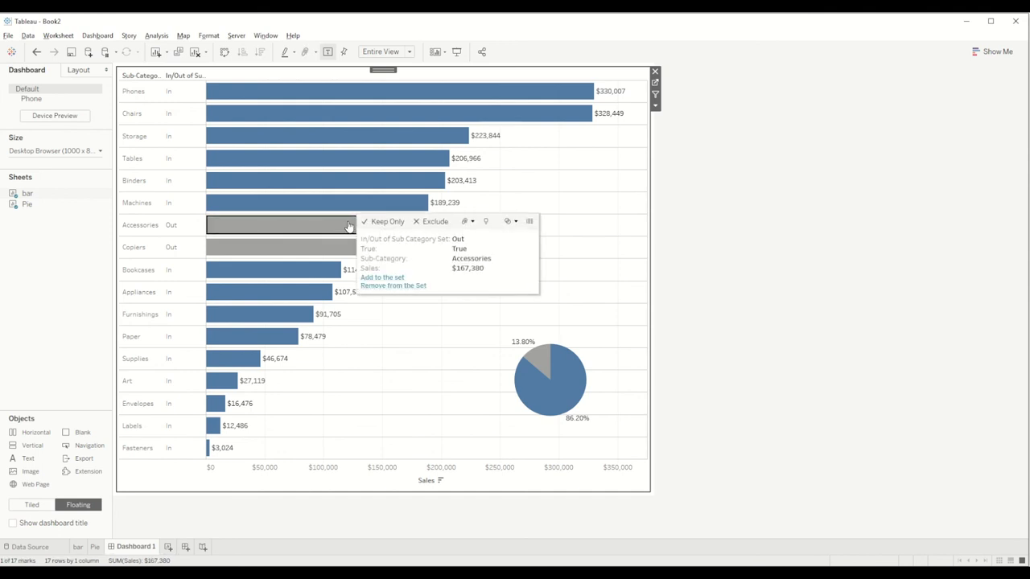
click(391, 286)
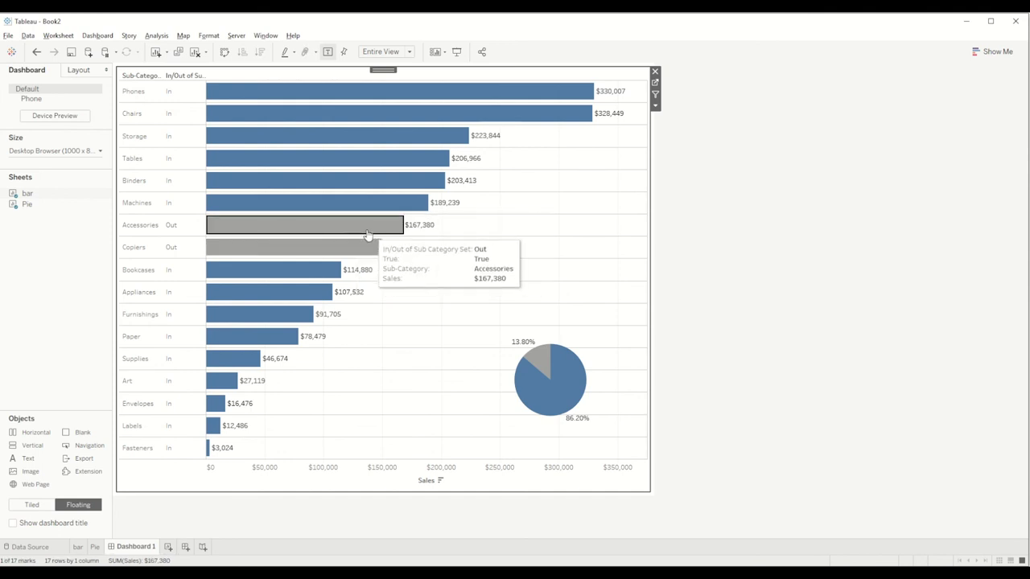
click(368, 232)
click(386, 230)
click(409, 284)
- Take Machines out of the set using its Remove from the Set action link, and clear the bar selection
click(398, 205)
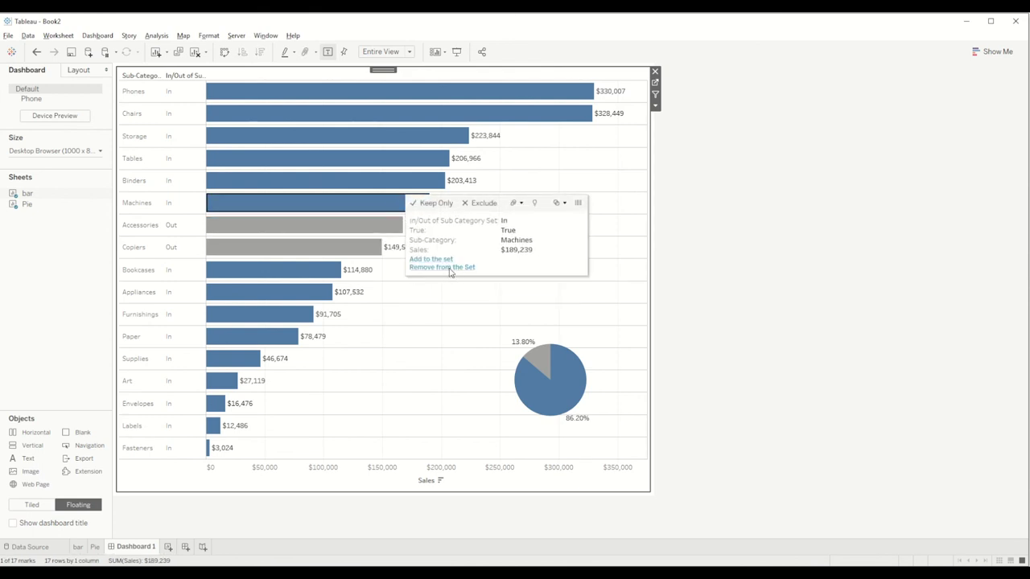
click(450, 269)
click(494, 253)
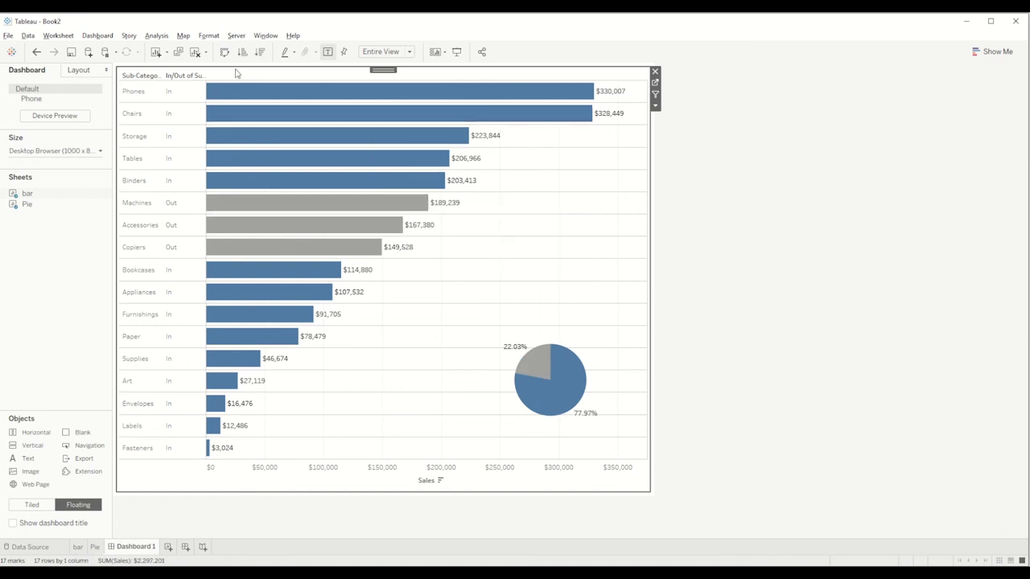
- Change the Add to the set action to assign values to the set when run and add all values when the selection is cleared
click(98, 35)
click(150, 176)
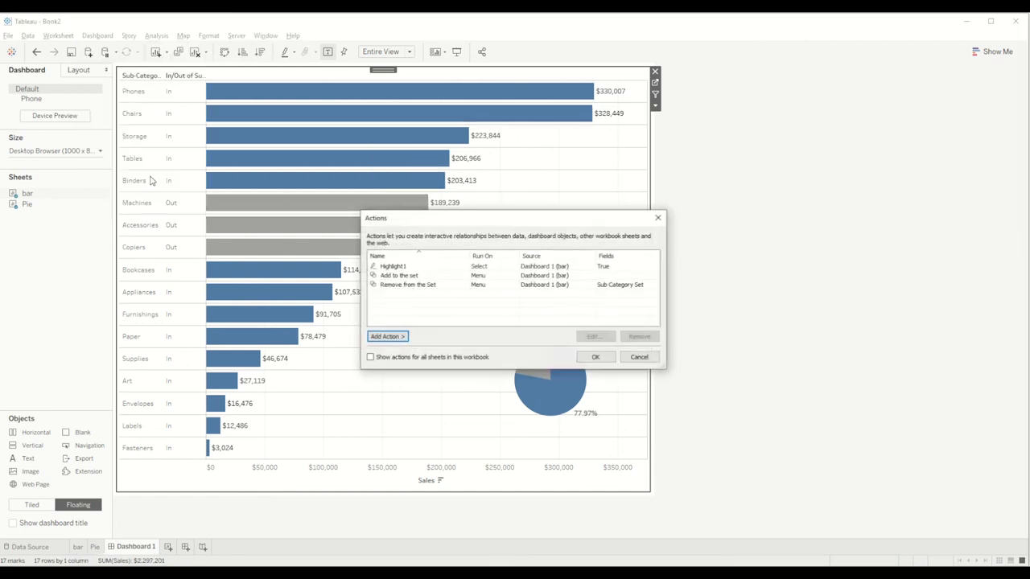
double_click(423, 277)
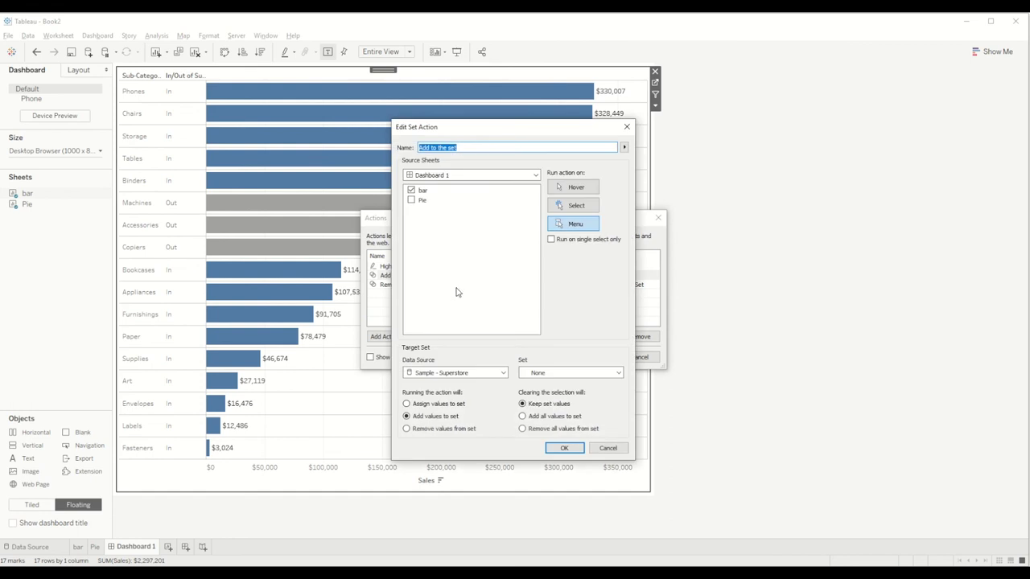
click(439, 404)
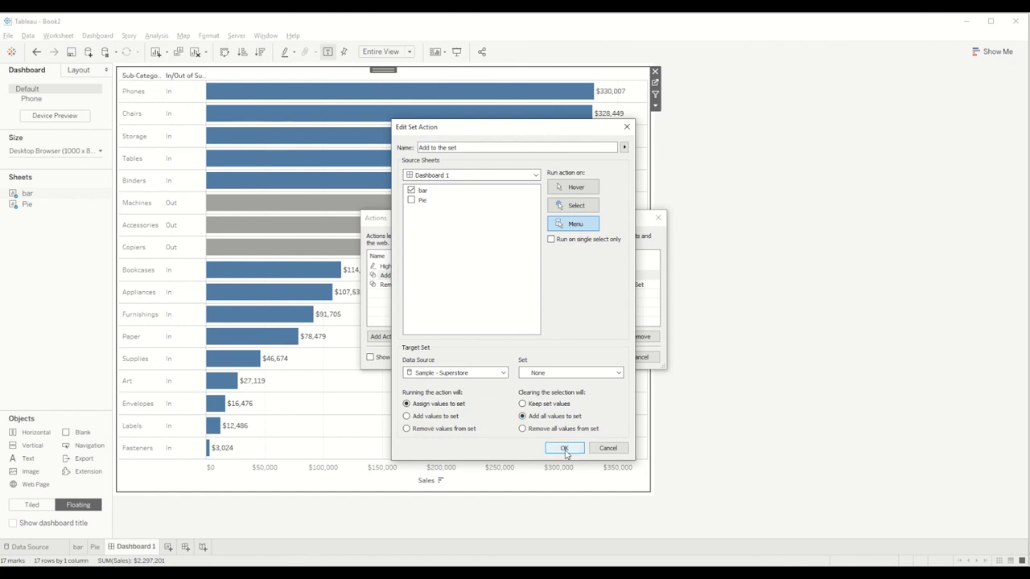
click(569, 448)
click(595, 356)
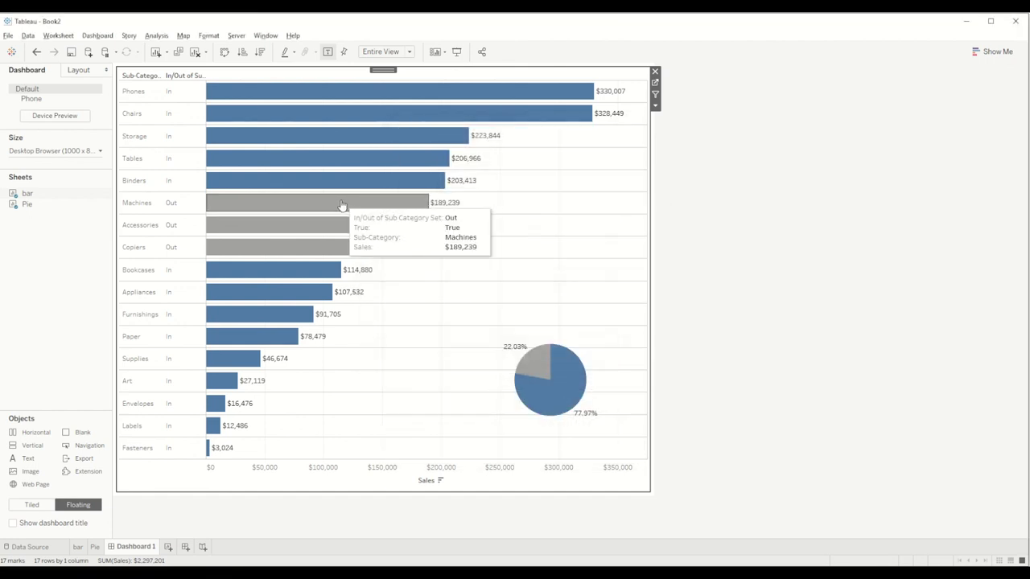
- Test the Add to the set link on the Machines, Accessories, Copiers and Bookcases bars, and clear the selection
click(343, 208)
click(372, 256)
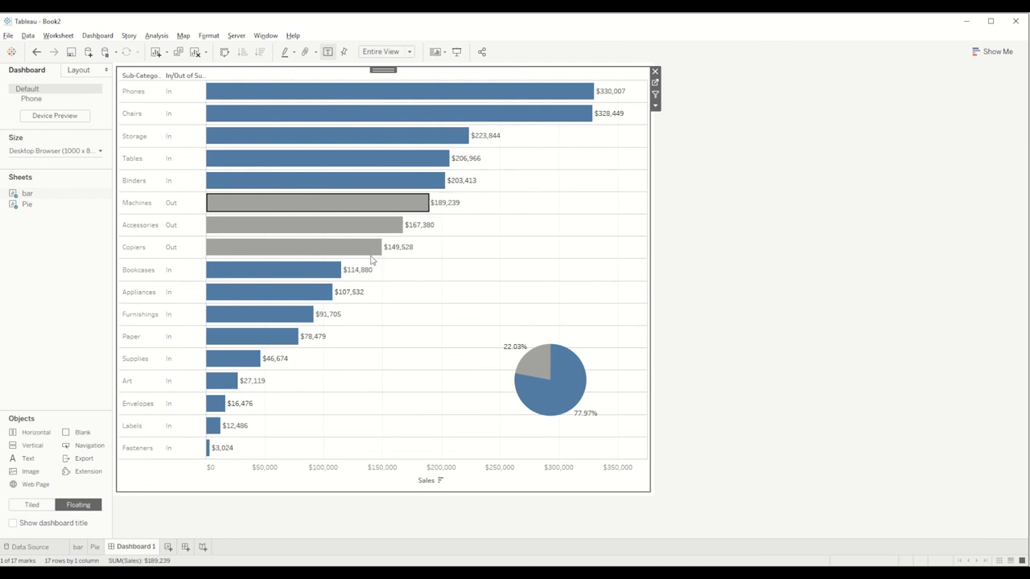
click(376, 230)
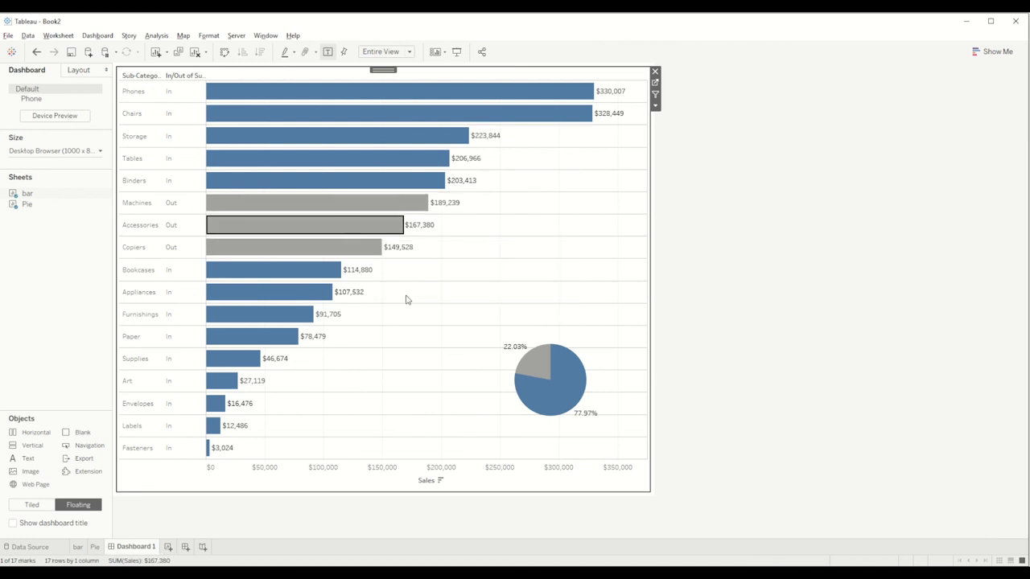
click(344, 248)
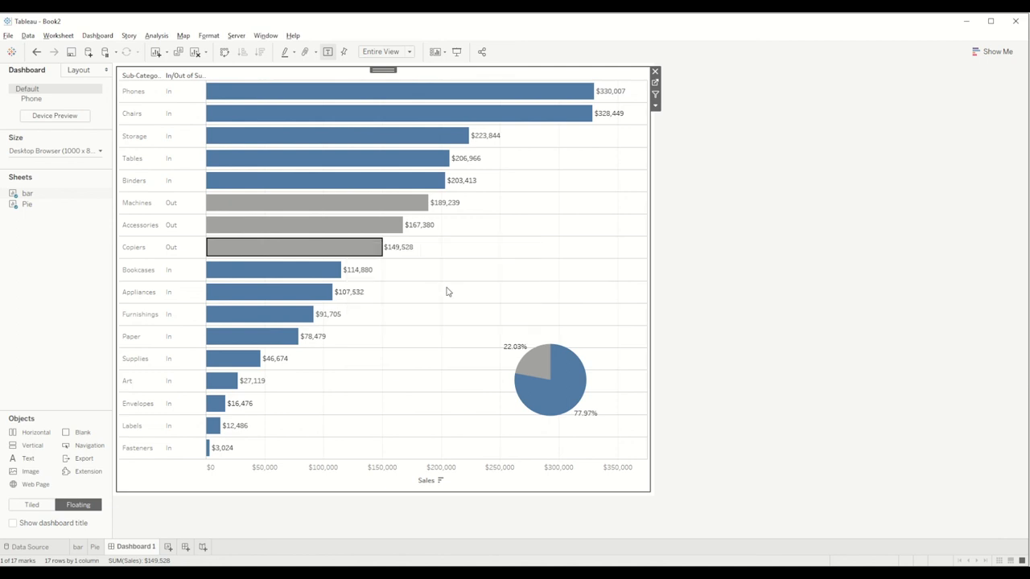
click(322, 272)
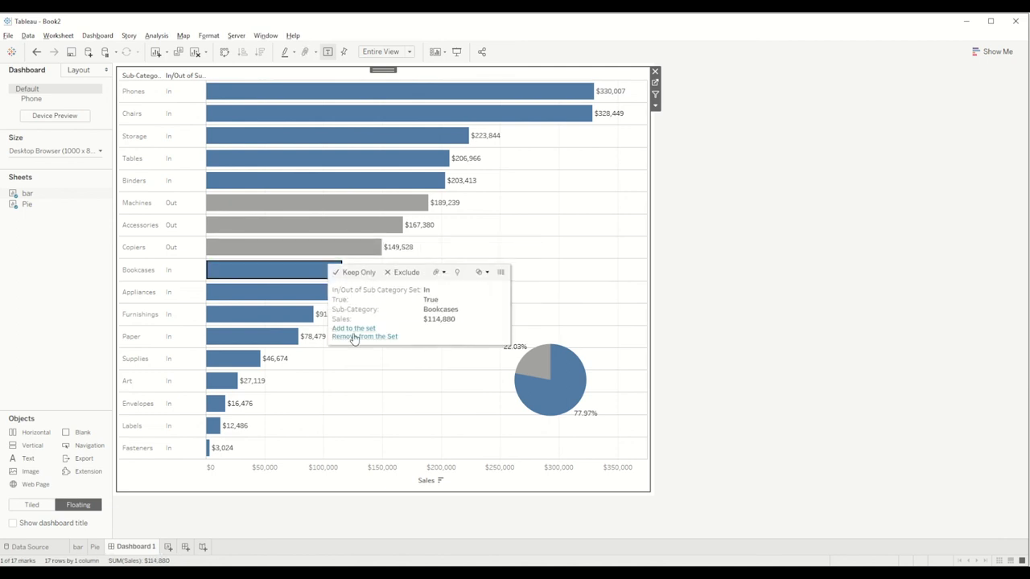
click(354, 329)
click(312, 251)
click(342, 318)
click(418, 302)
- Set the Add to the set action's target to Sub Category Set and make it keep set values when the selection is cleared
click(97, 35)
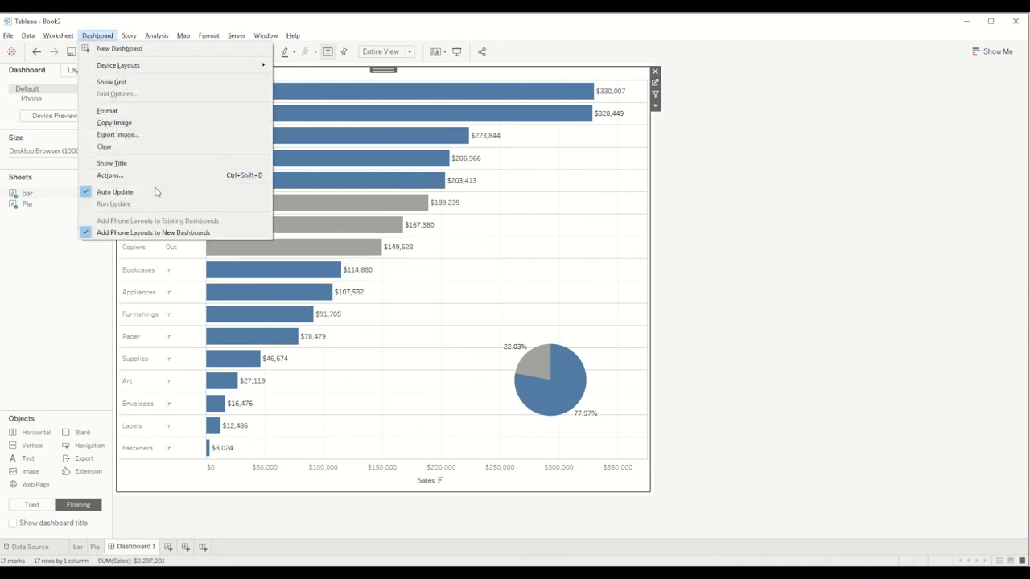
click(110, 175)
double_click(415, 277)
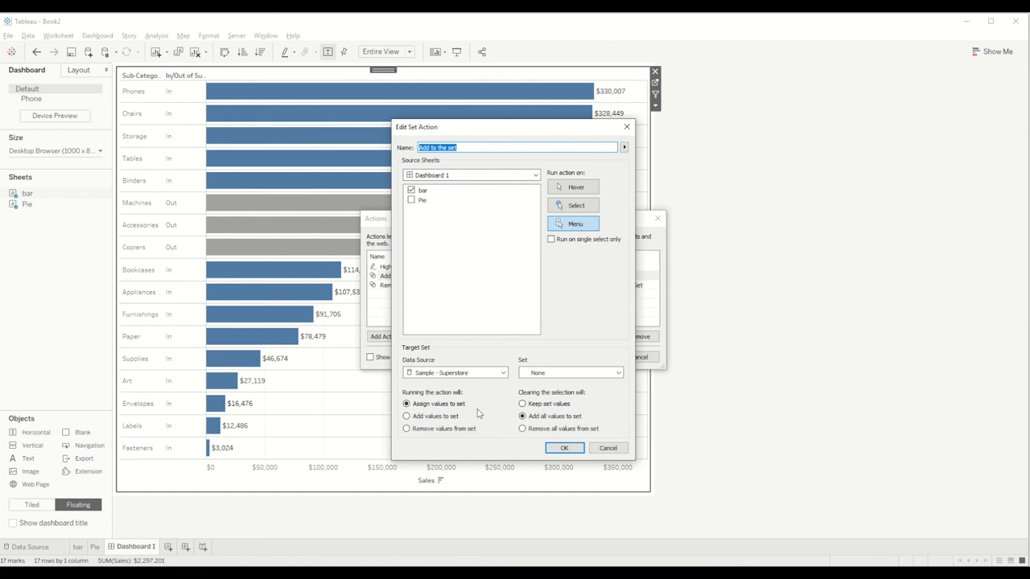
click(554, 407)
click(624, 376)
click(592, 394)
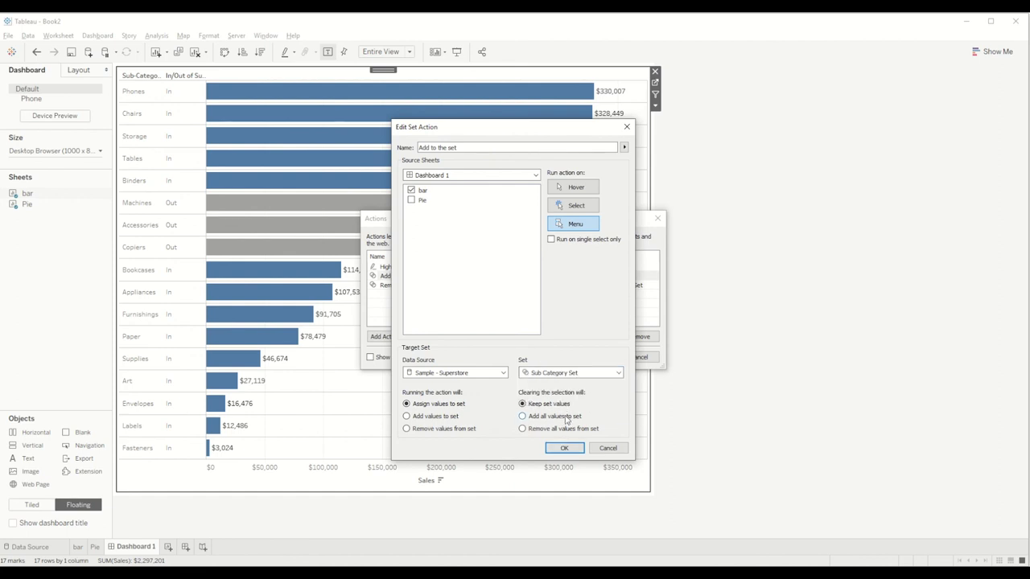
click(565, 449)
click(595, 356)
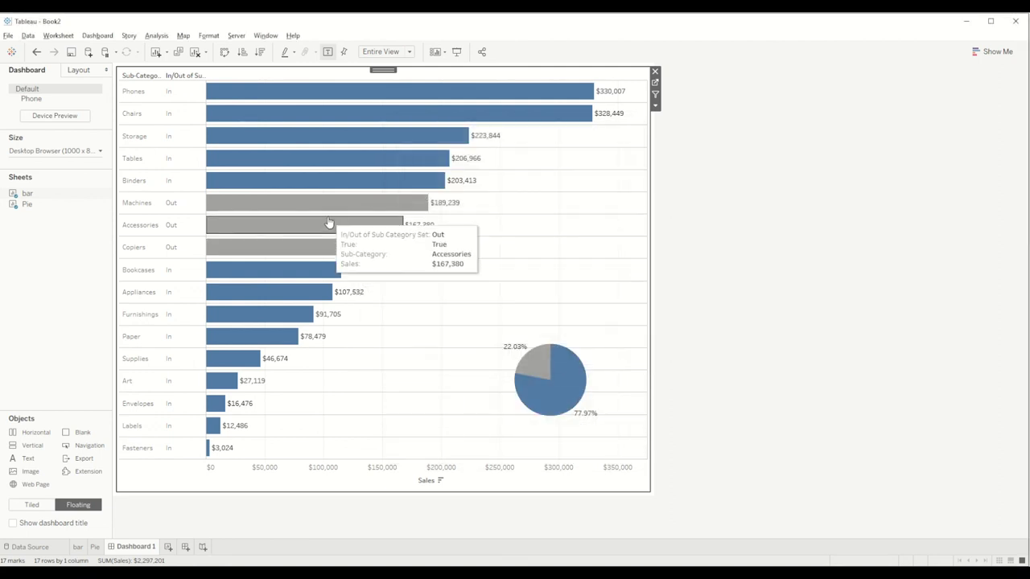
- Run the Add to the set link on the Machines, Accessories and Copiers bars, one after another
click(326, 206)
click(356, 262)
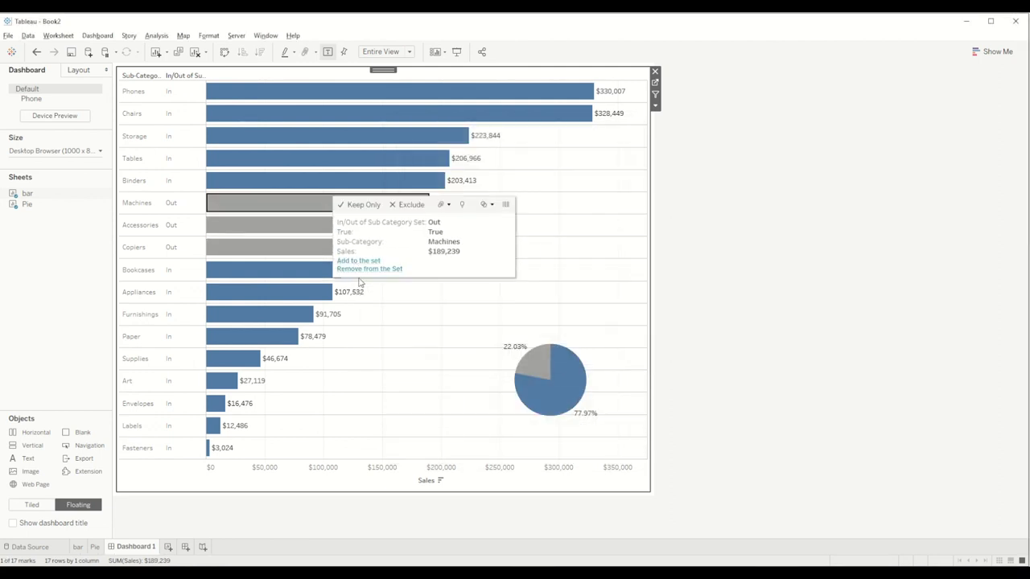
click(362, 227)
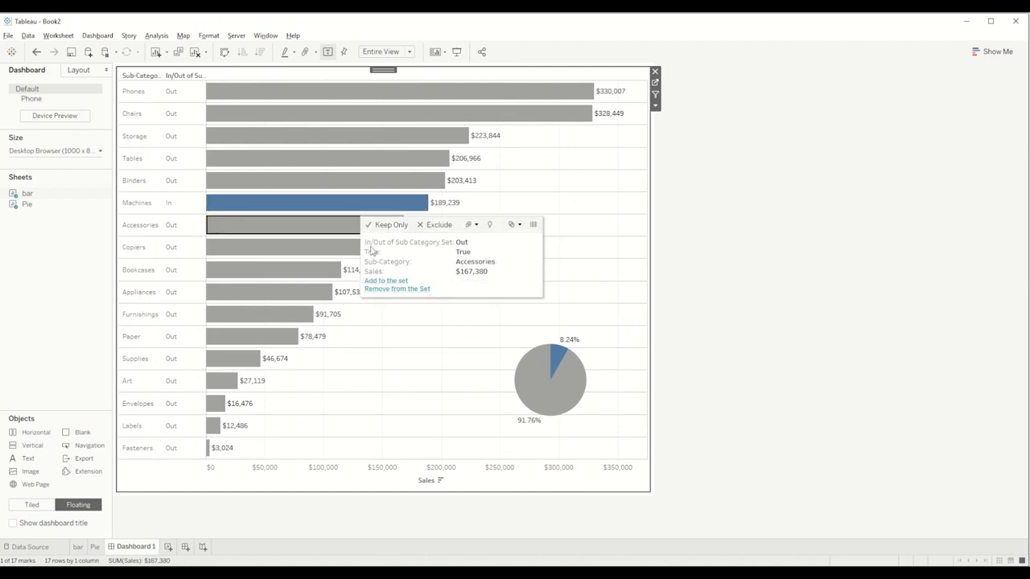
click(393, 284)
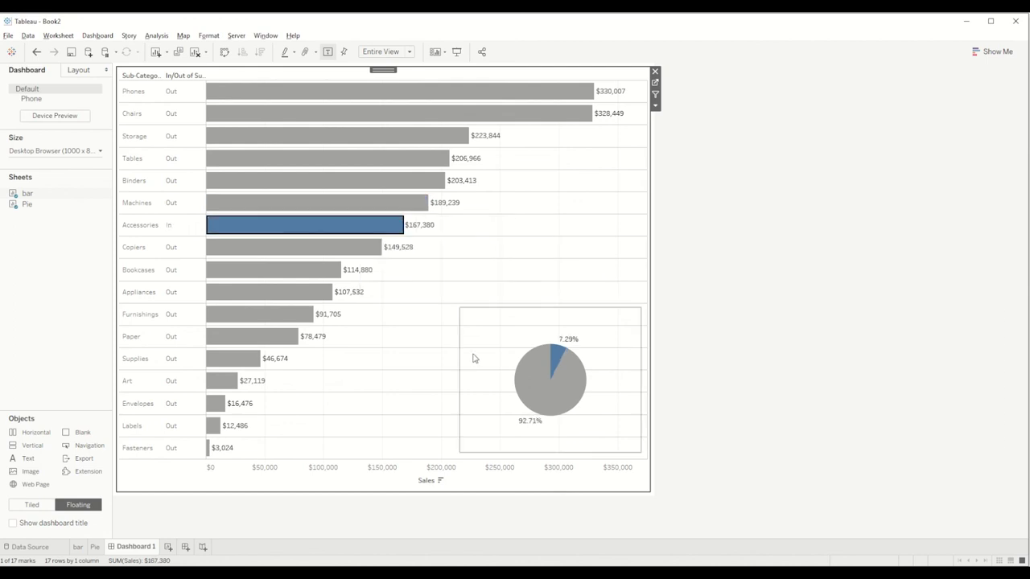
click(318, 248)
click(347, 307)
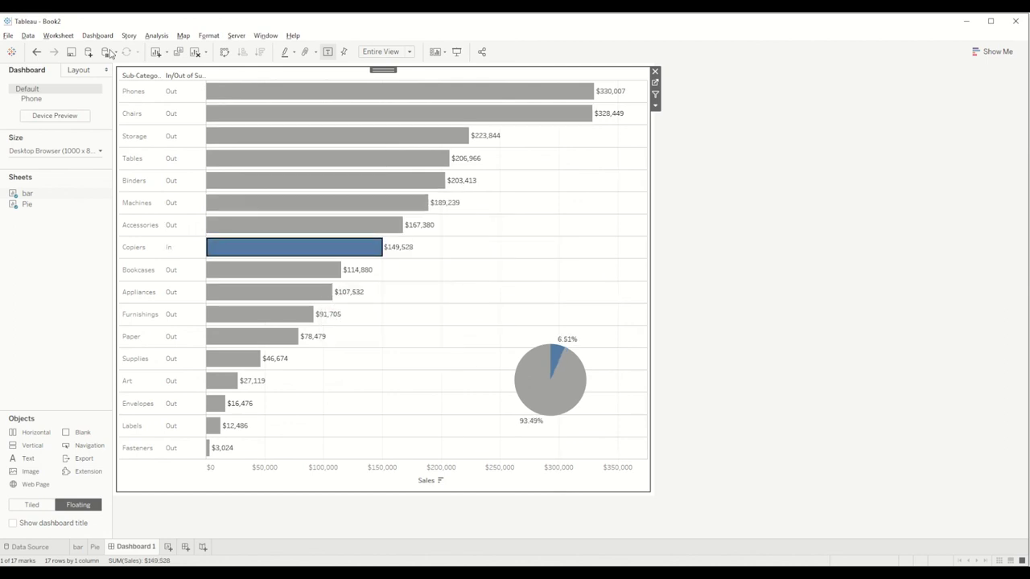